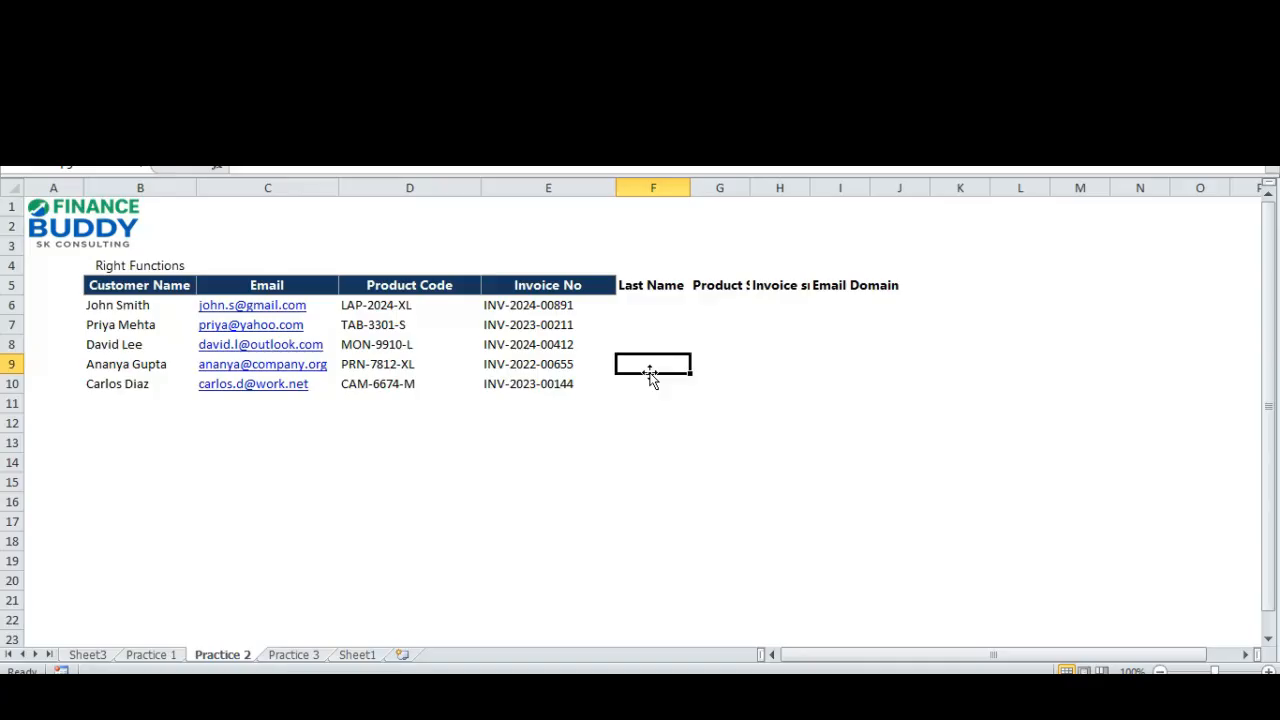
Review the product code column and the empty Last Name and Product Size columns of the customer table.
key(Left)
key(Left)
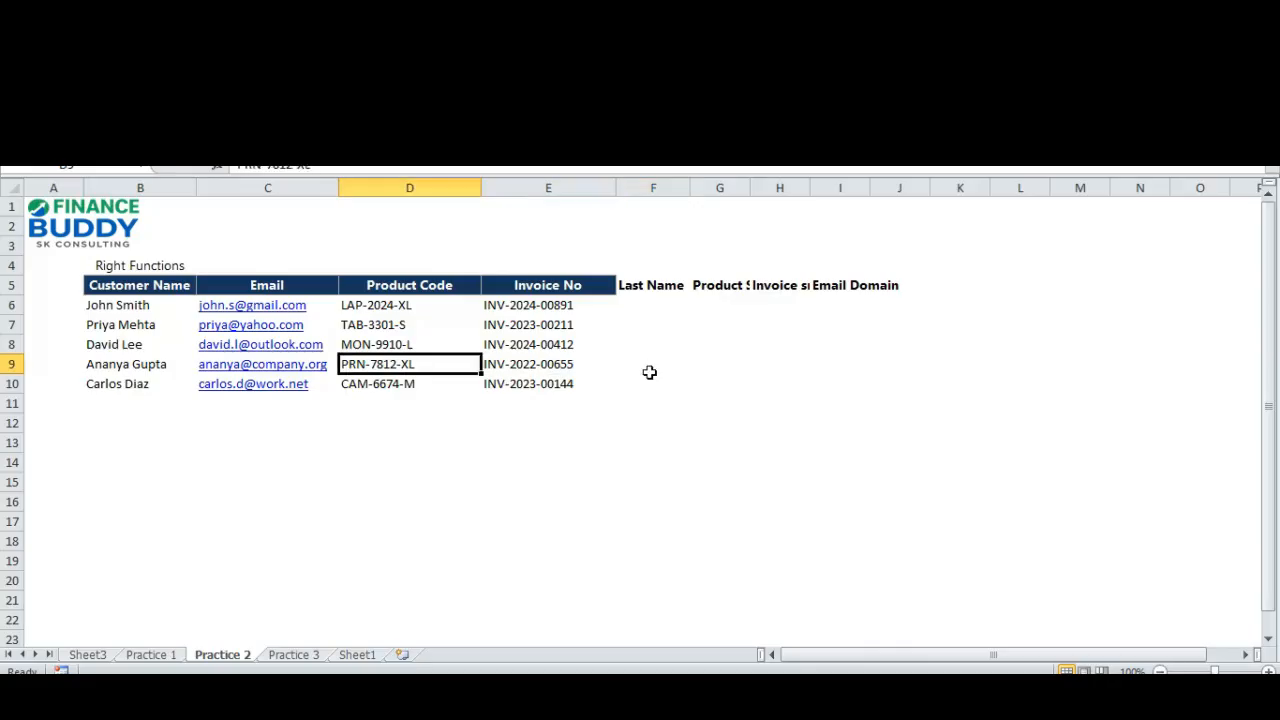
key(Right)
key(Right)
key(Up)
key(Up)
key(Up)
key(Up)
key(Down)
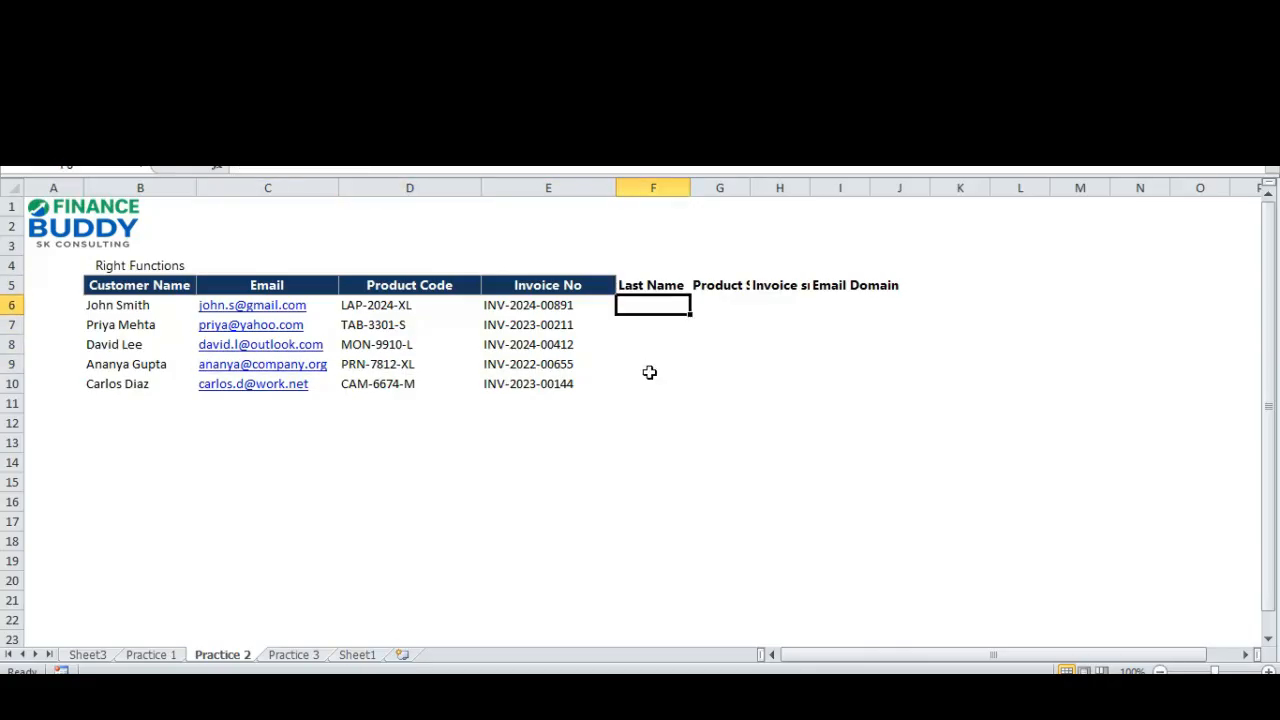
key(Right)
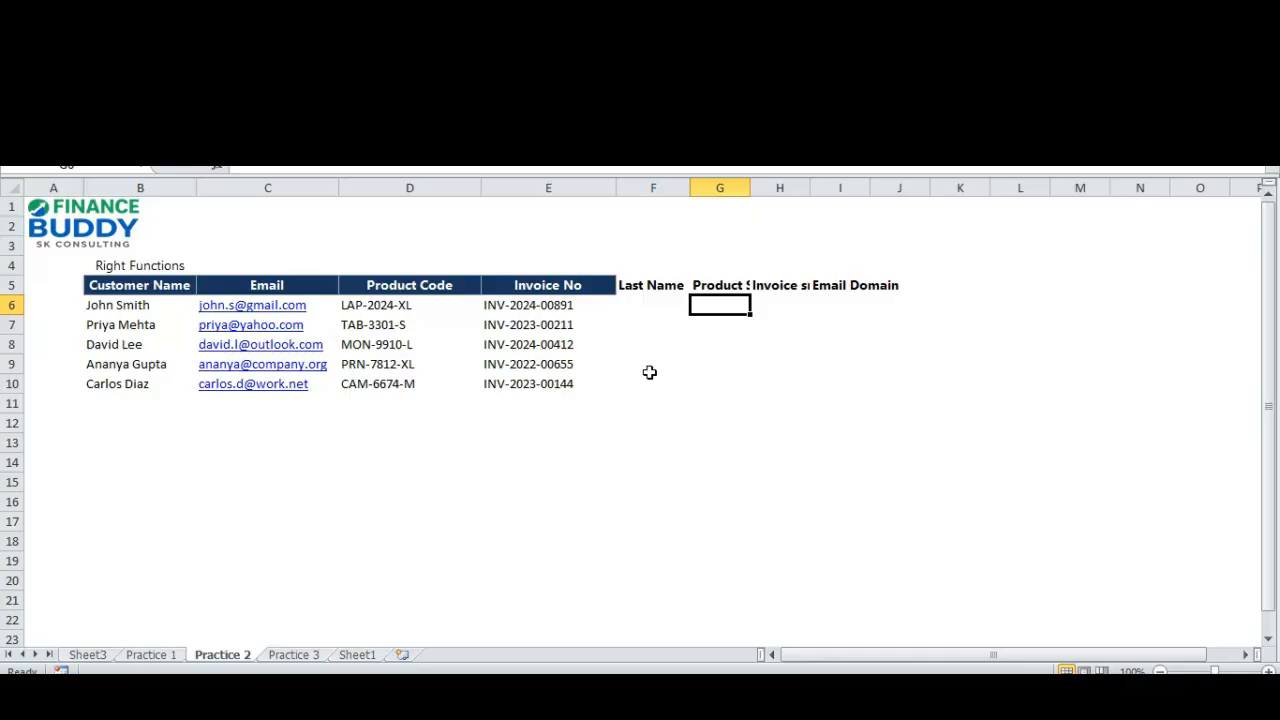
key(Left)
key(Left)
key(Left)
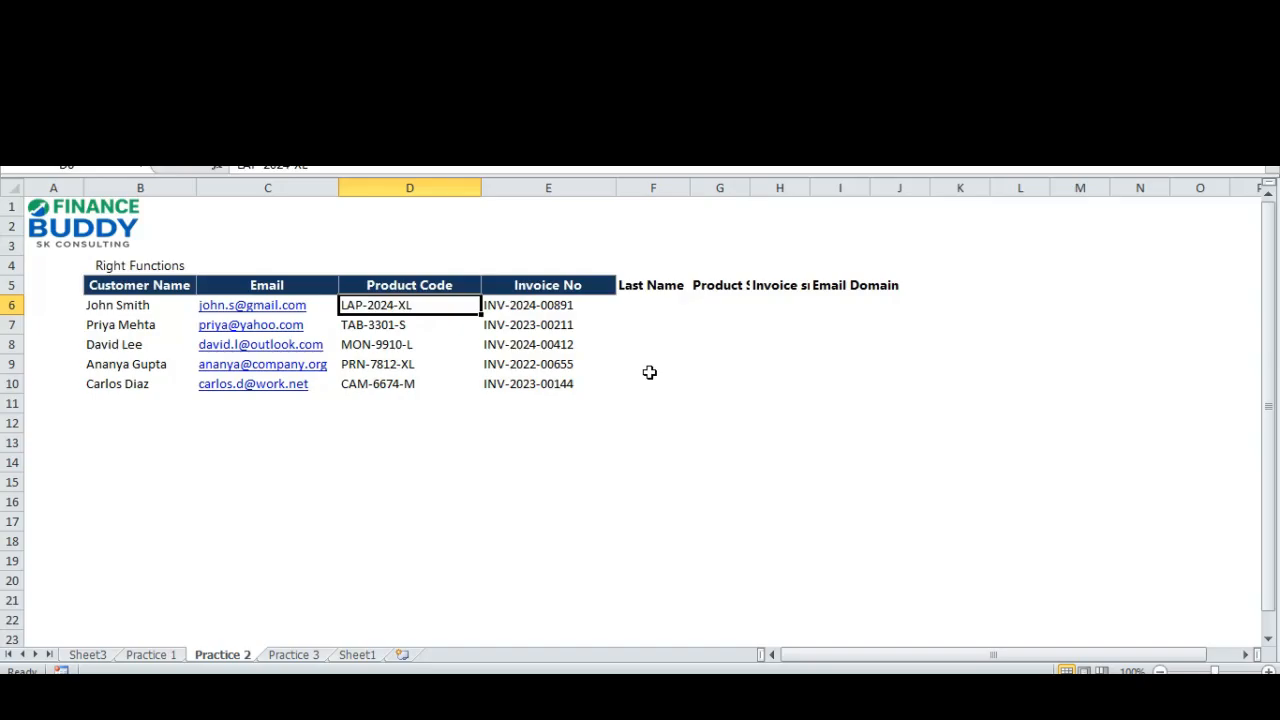
Examine the invoice numbers in E6:E10 to identify the serial part at the end of each.
key(Right)
key(shift+Down)
key(shift+Down)
key(shift+Up)
key(shift+Up)
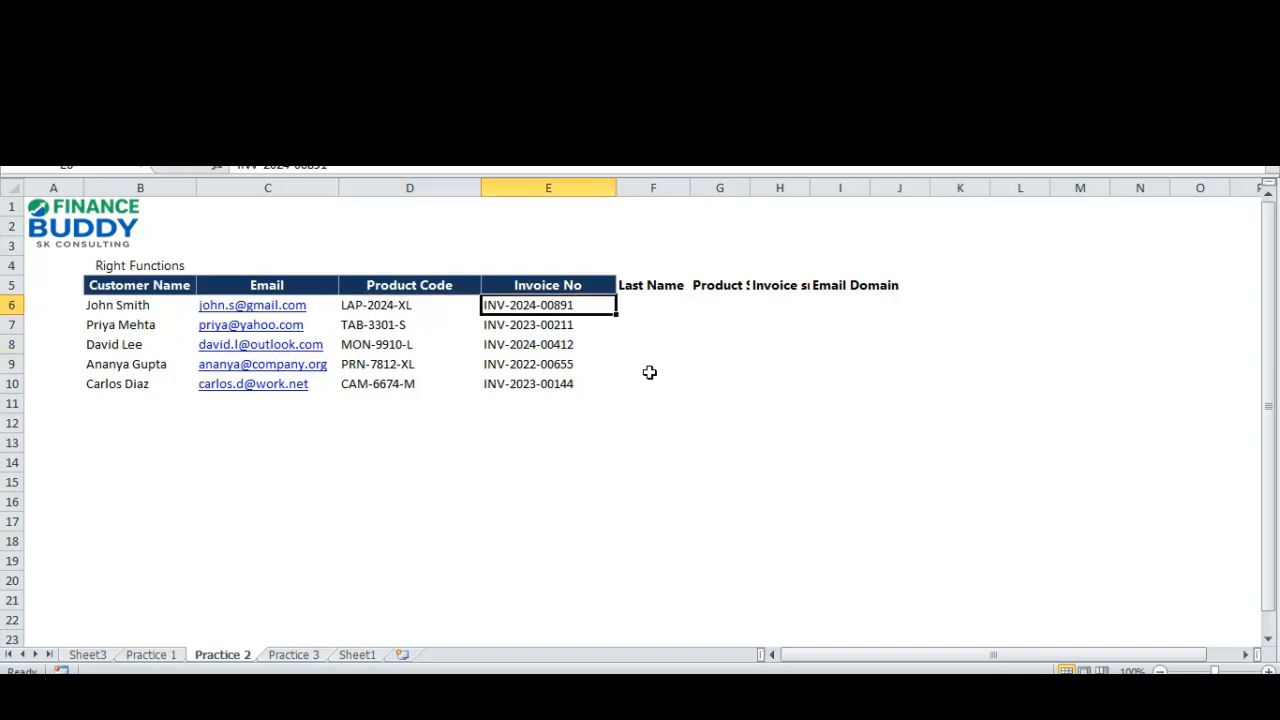
key(shift+Down)
key(shift+Down)
key(shift+Down)
key(shift+Down)
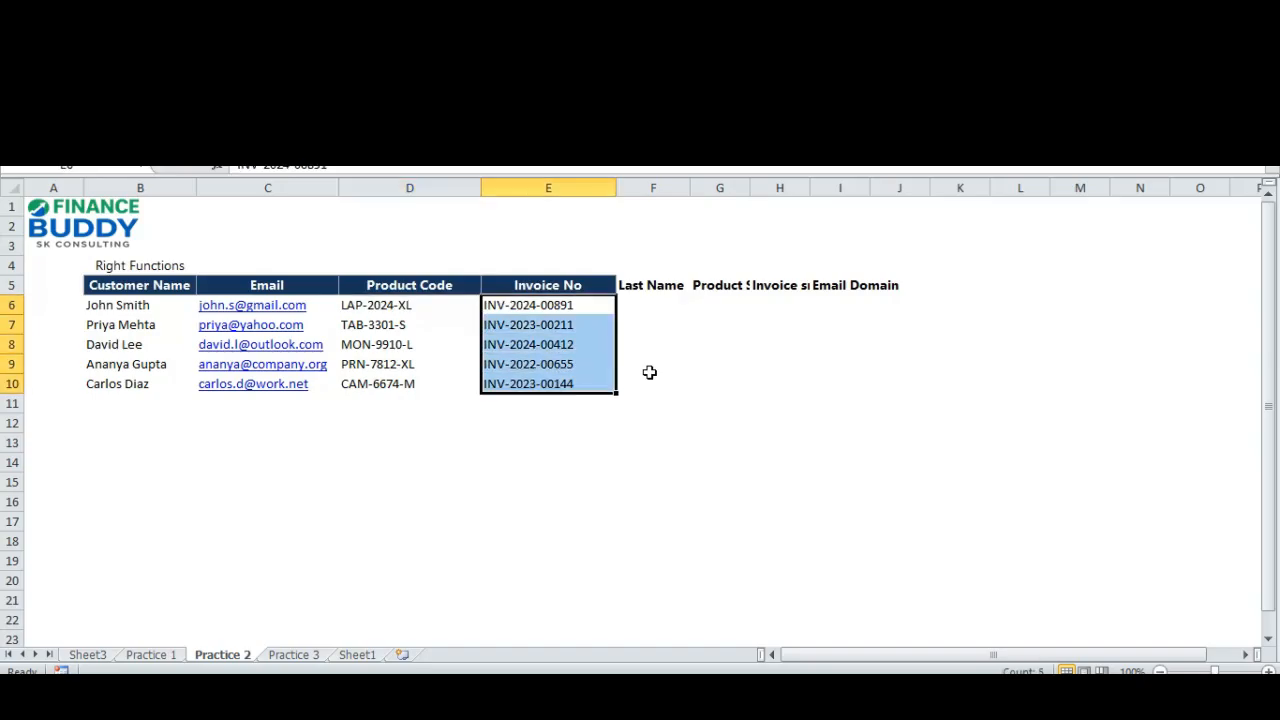
key(Right)
key(Left)
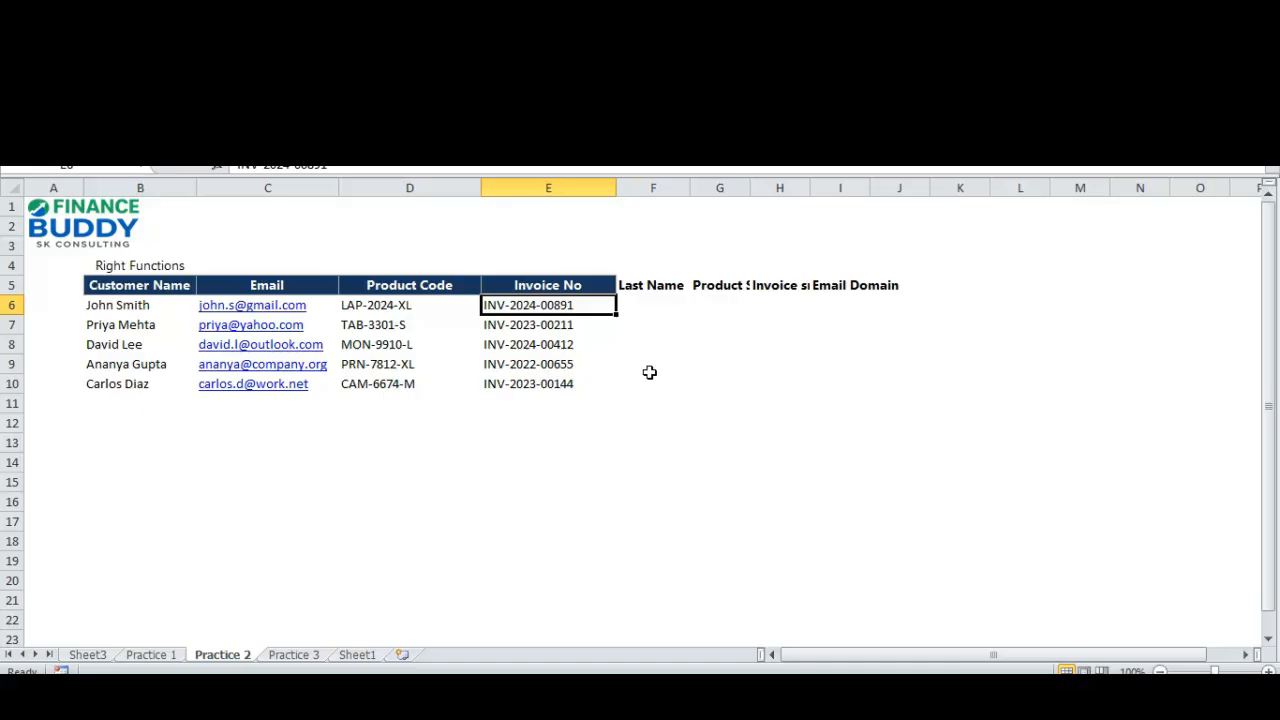
Autofit columns F to I so the four result headers fit their cells.
key(Right)
key(Right)
key(Right)
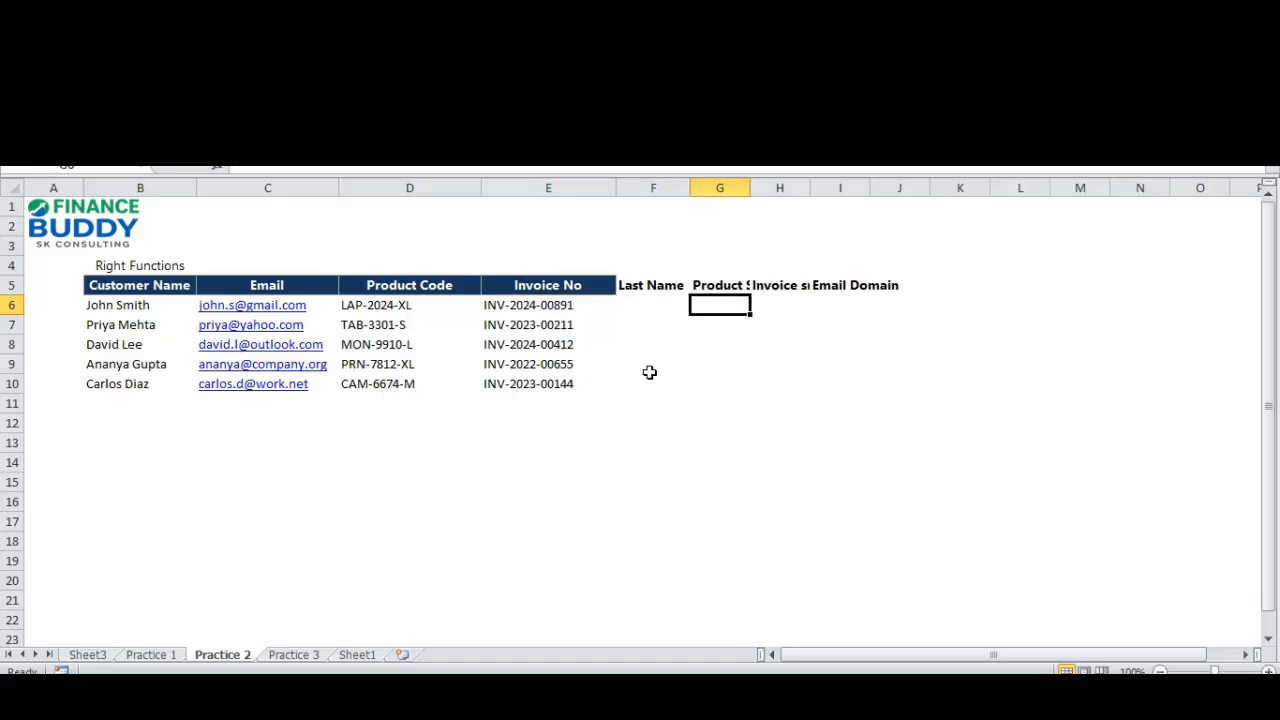
key(Up)
key(Down)
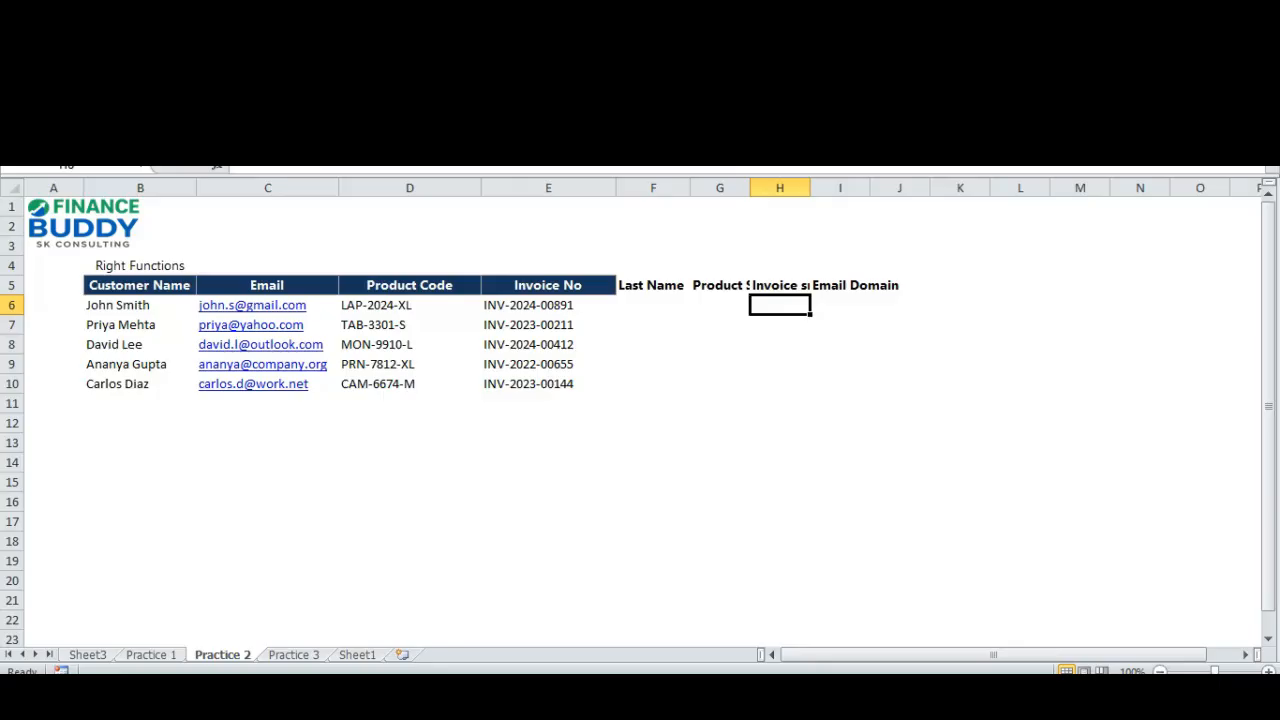
drag(653, 188, 829, 190)
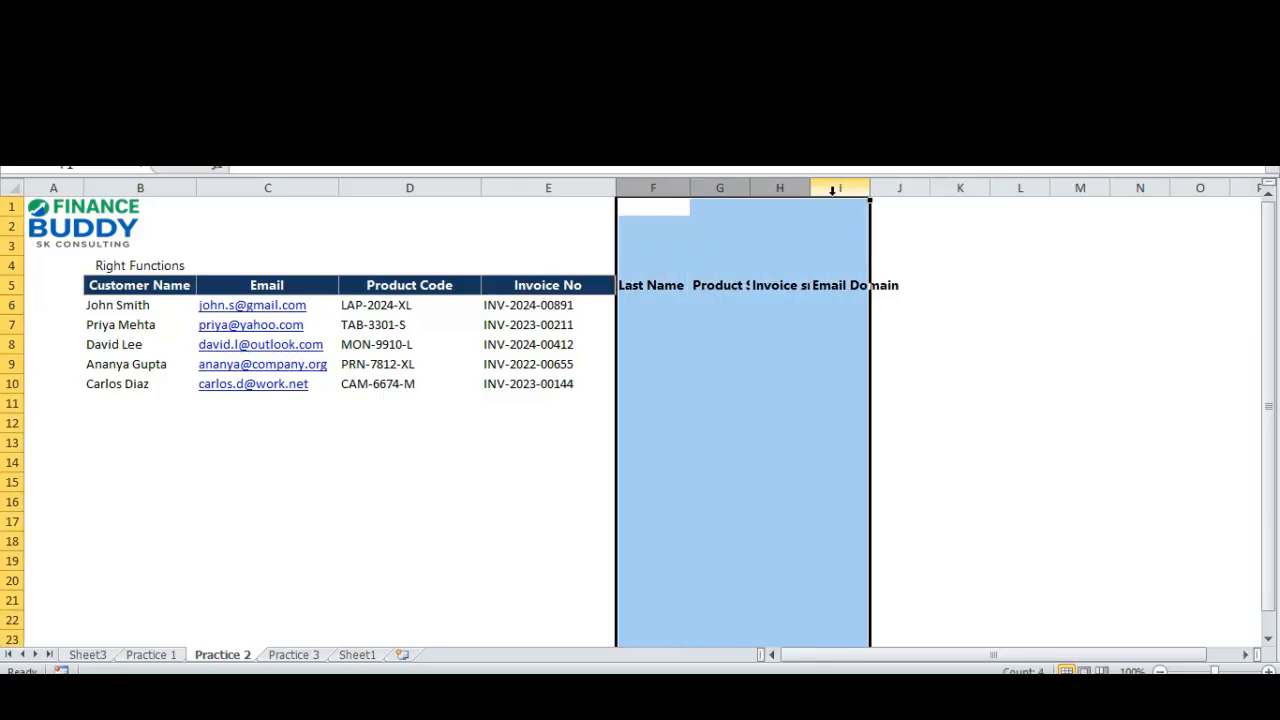
double_click(809, 193)
click(806, 314)
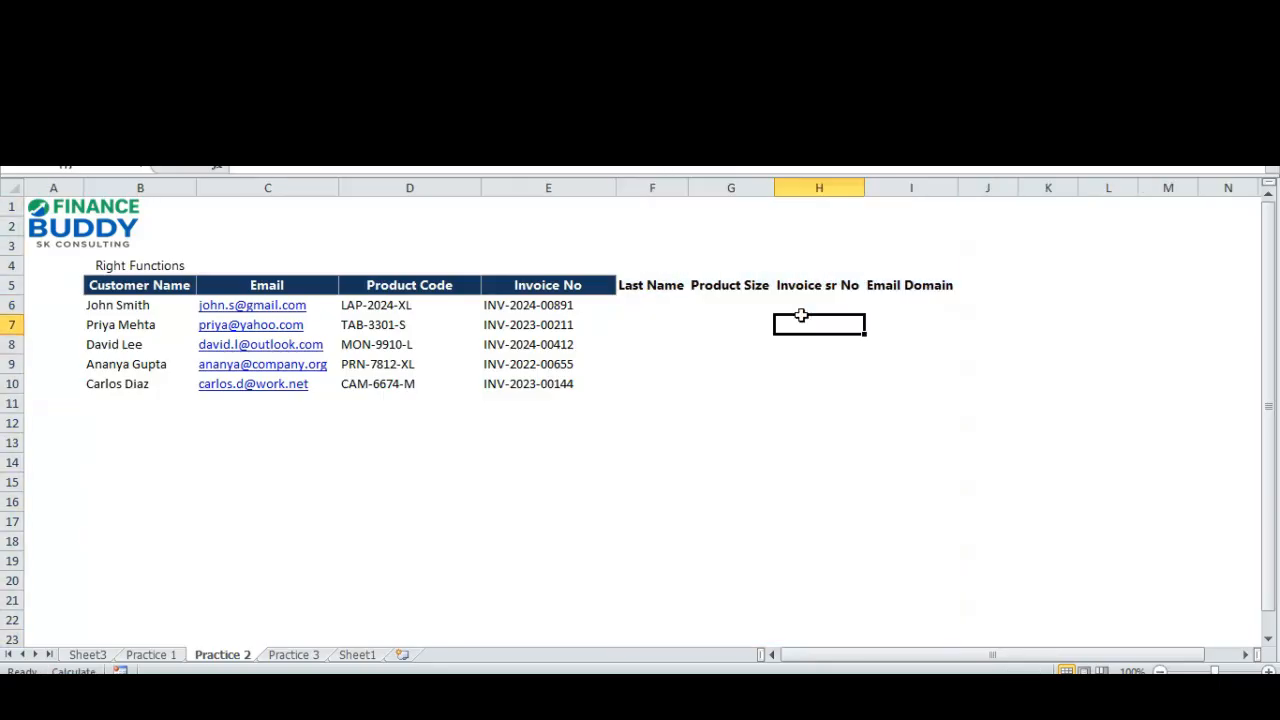
Enter =RIGHT(E6,5) in H6 to extract the invoice serial number from the first invoice.
key(Up)
key(Down)
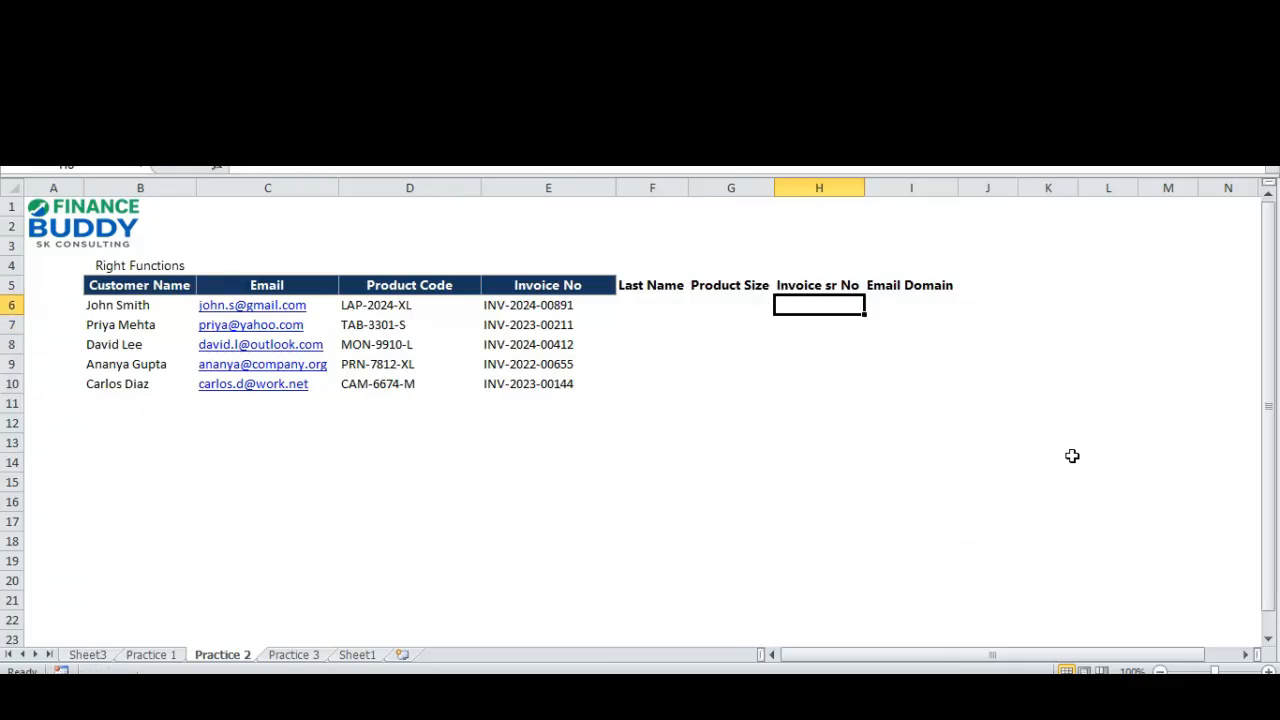
key(Left)
key(Left)
key(Left)
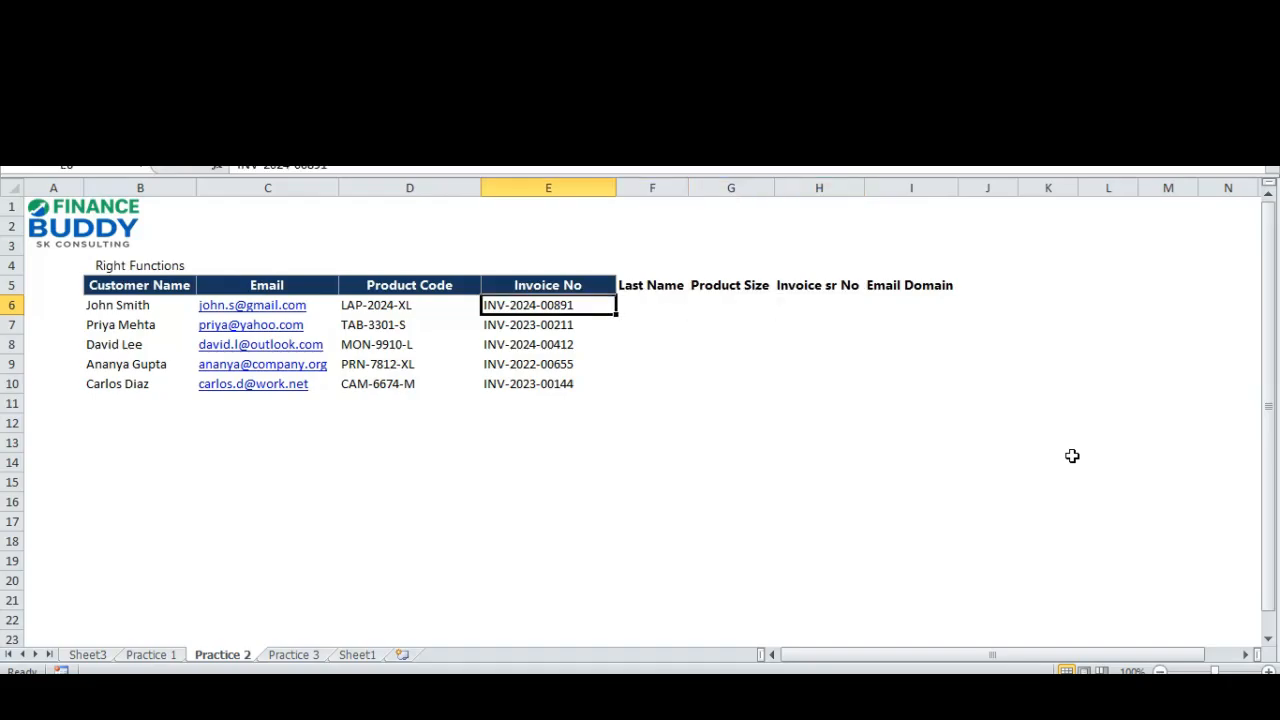
key(Right)
key(Right)
key(Right)
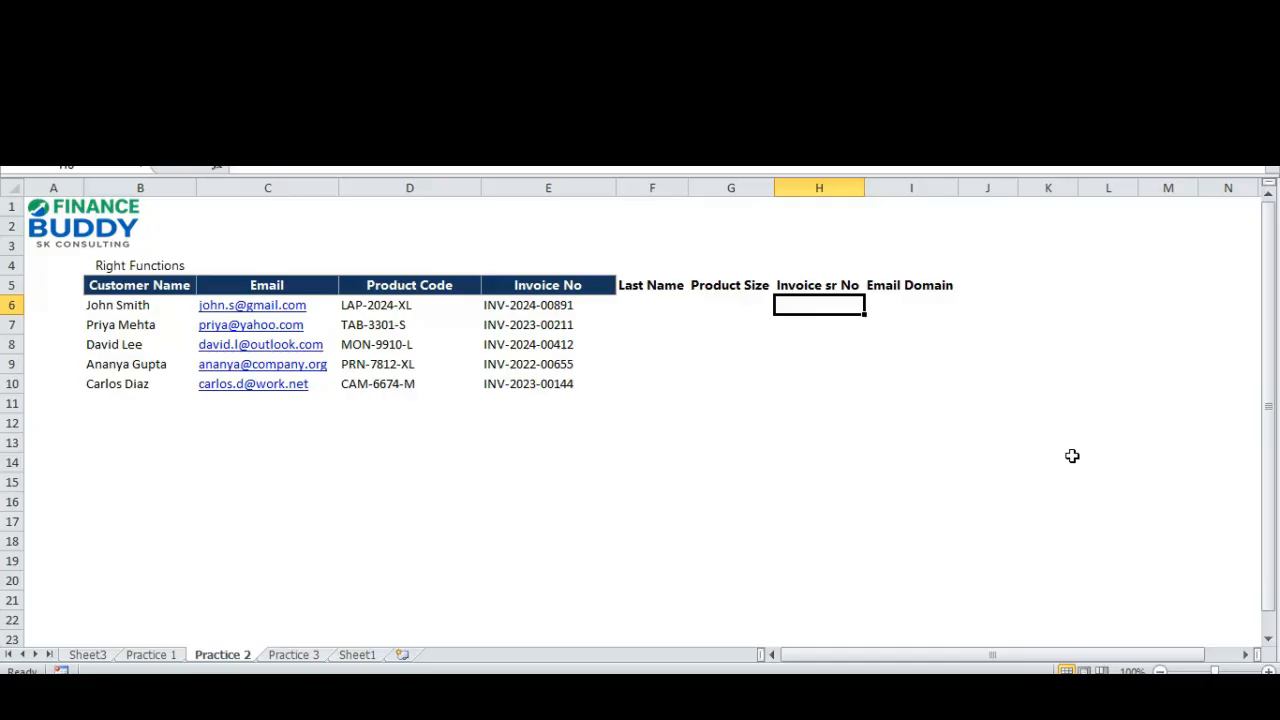
text(=r)
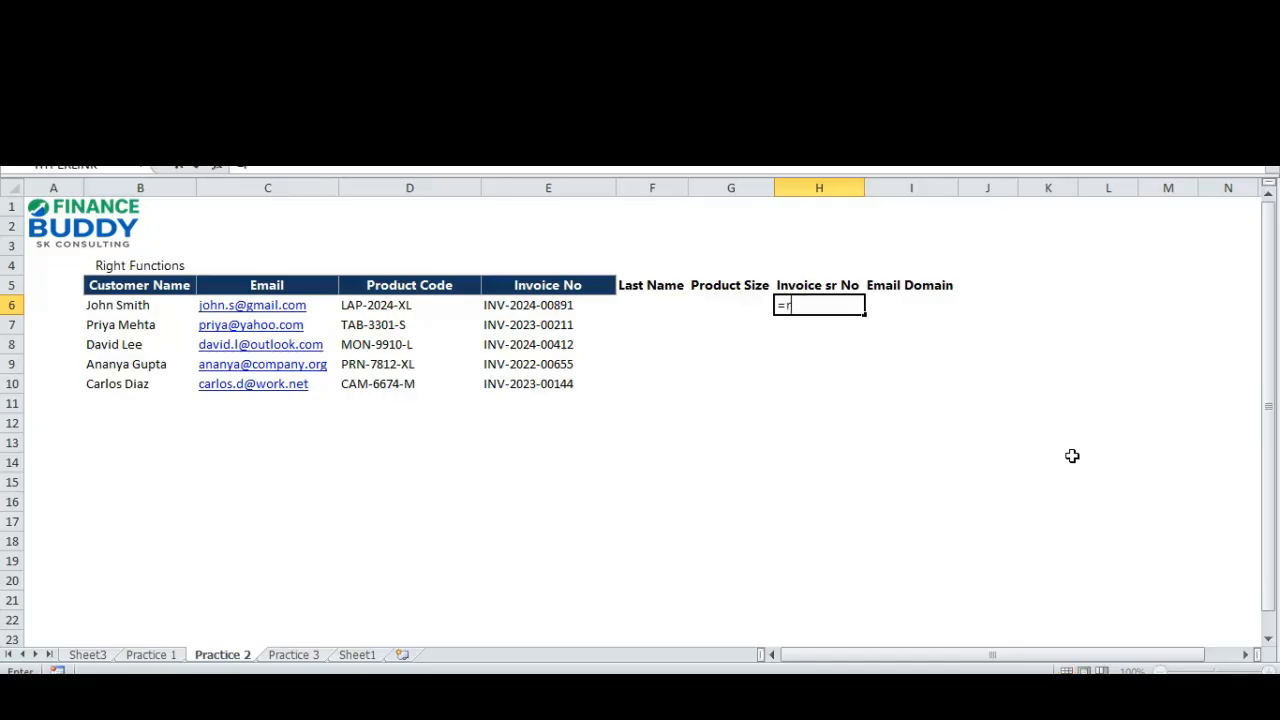
text(ight)
key(Tab)
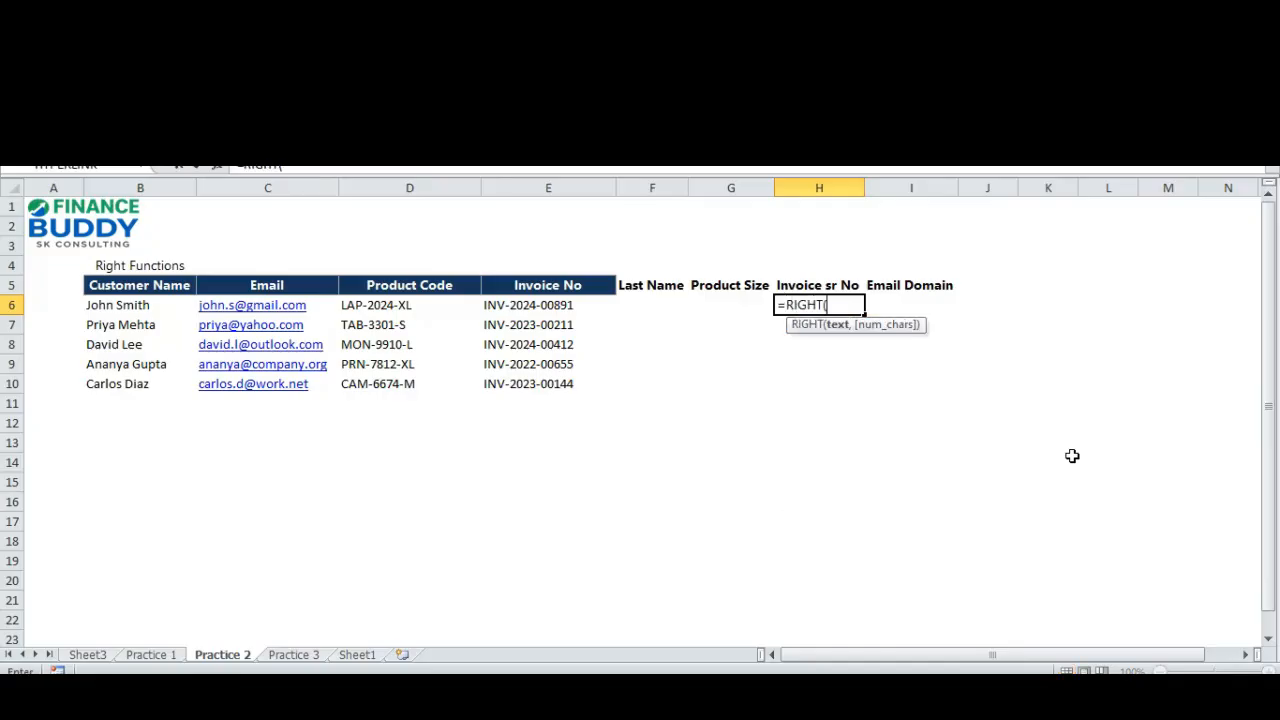
key(Left)
key(Left)
key(Left)
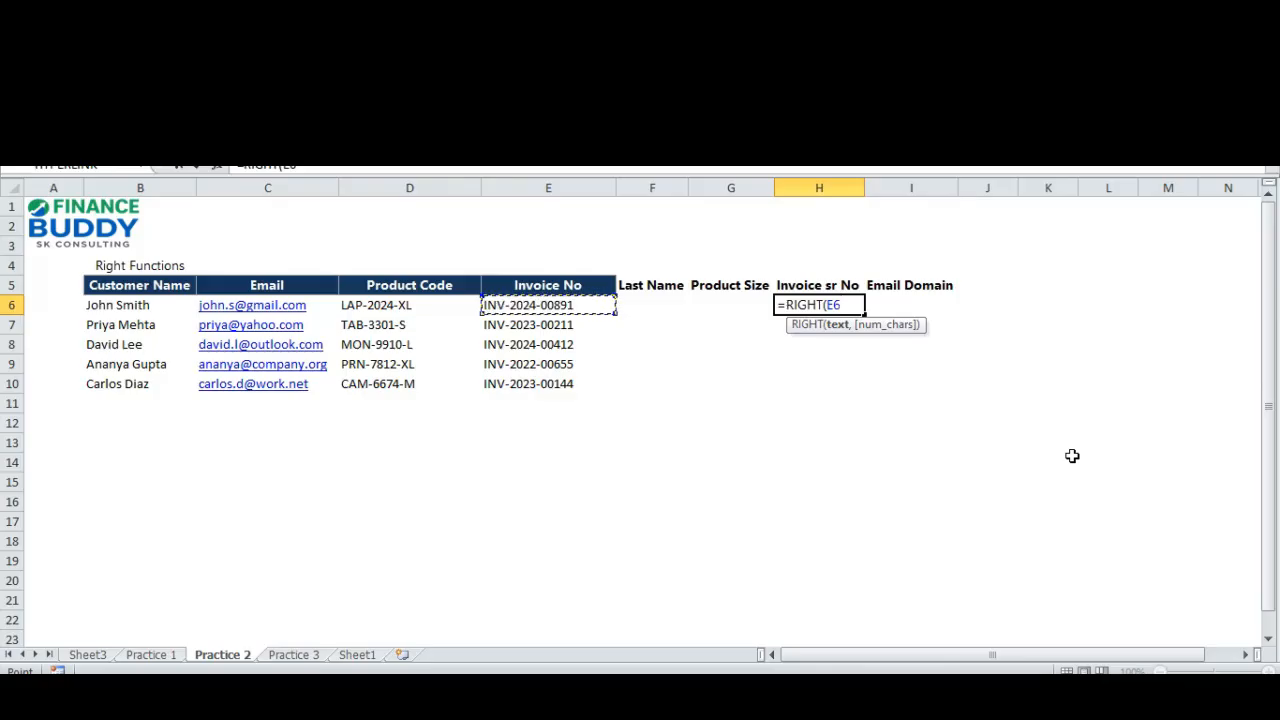
text(,)
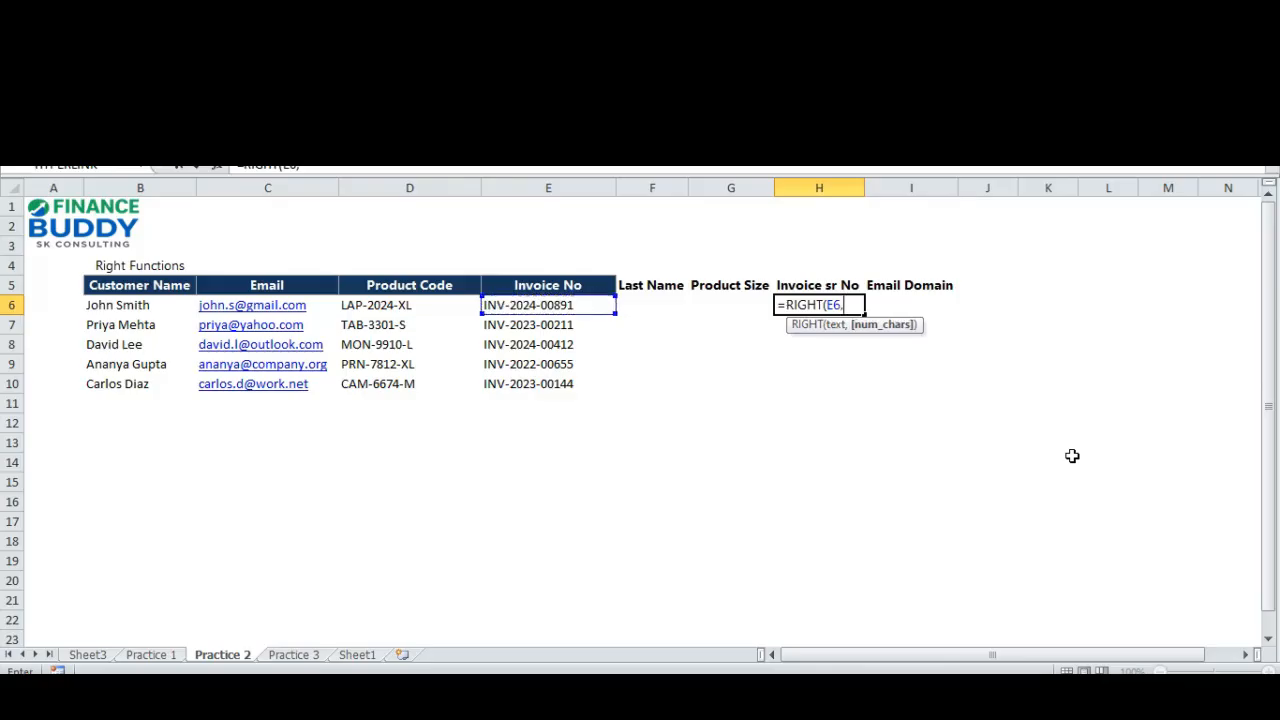
text(5))
key(Return)
key(Up)
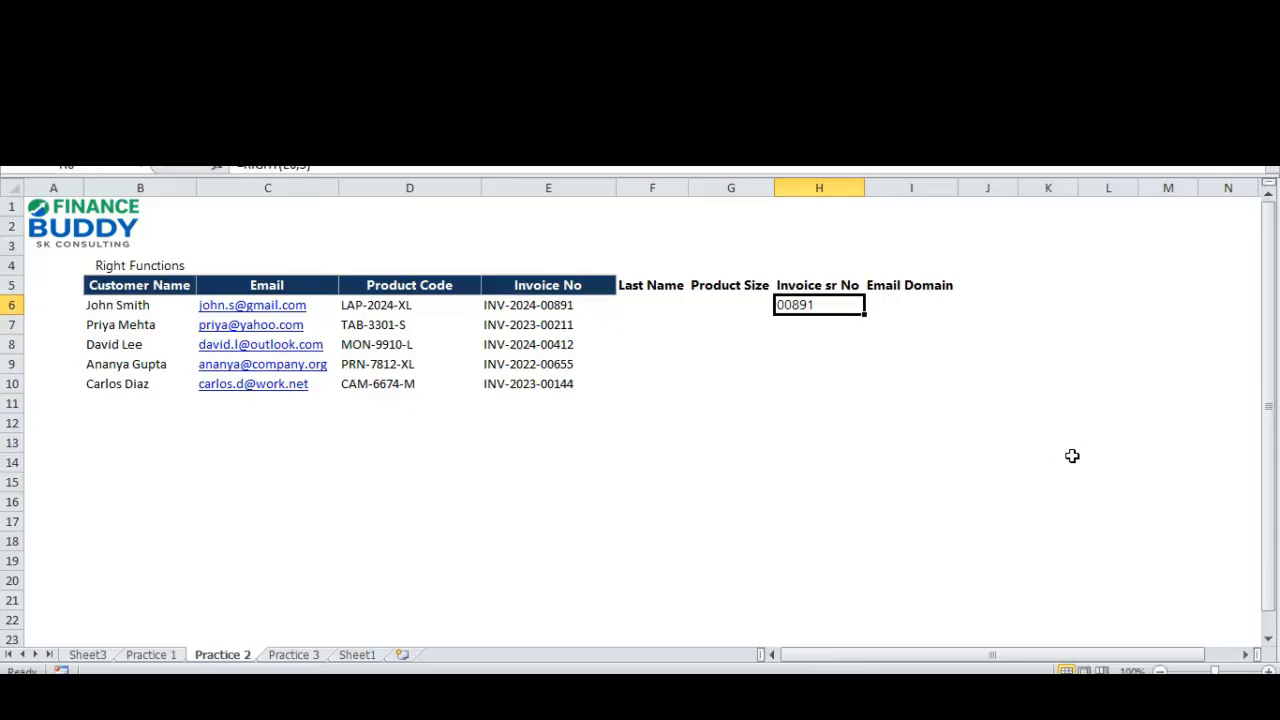
Compare the extracted serial in H6 with the source invoice number in E6 and its neighbouring row.
key(Left)
key(Left)
key(Left)
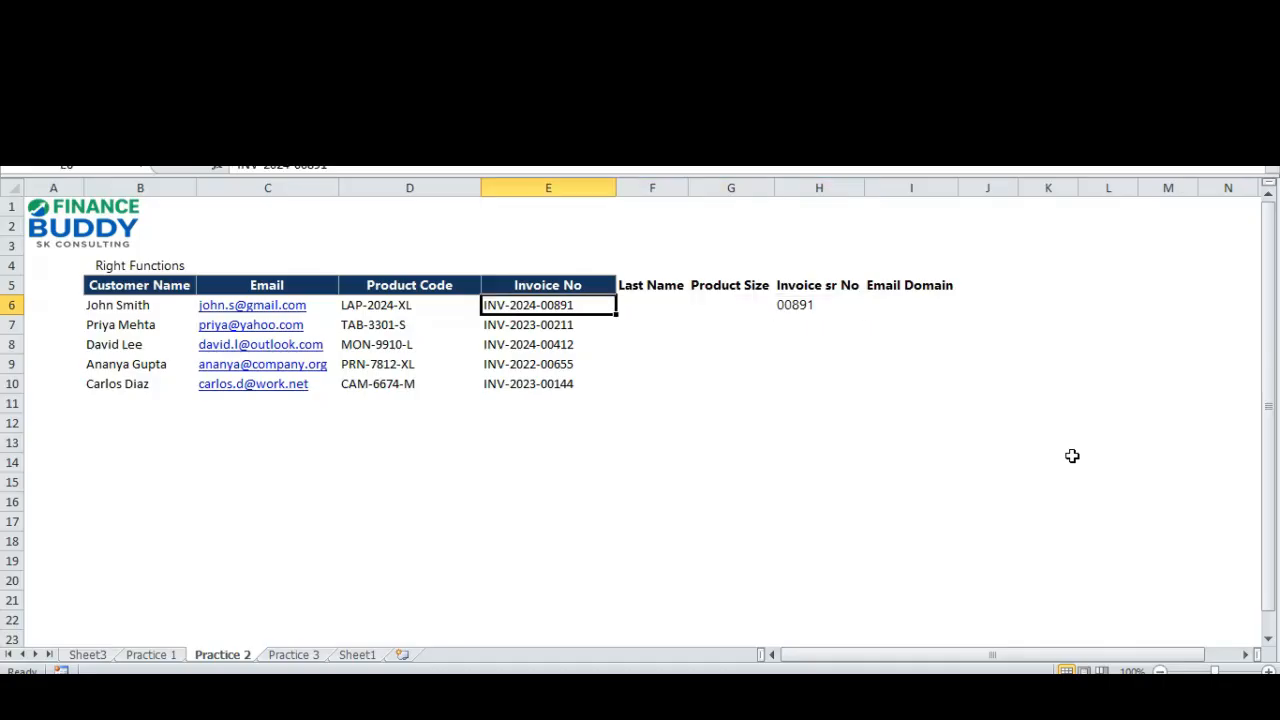
key(Down)
key(Up)
key(Up)
key(Down)
key(Down)
key(Up)
key(Right)
key(Right)
key(Right)
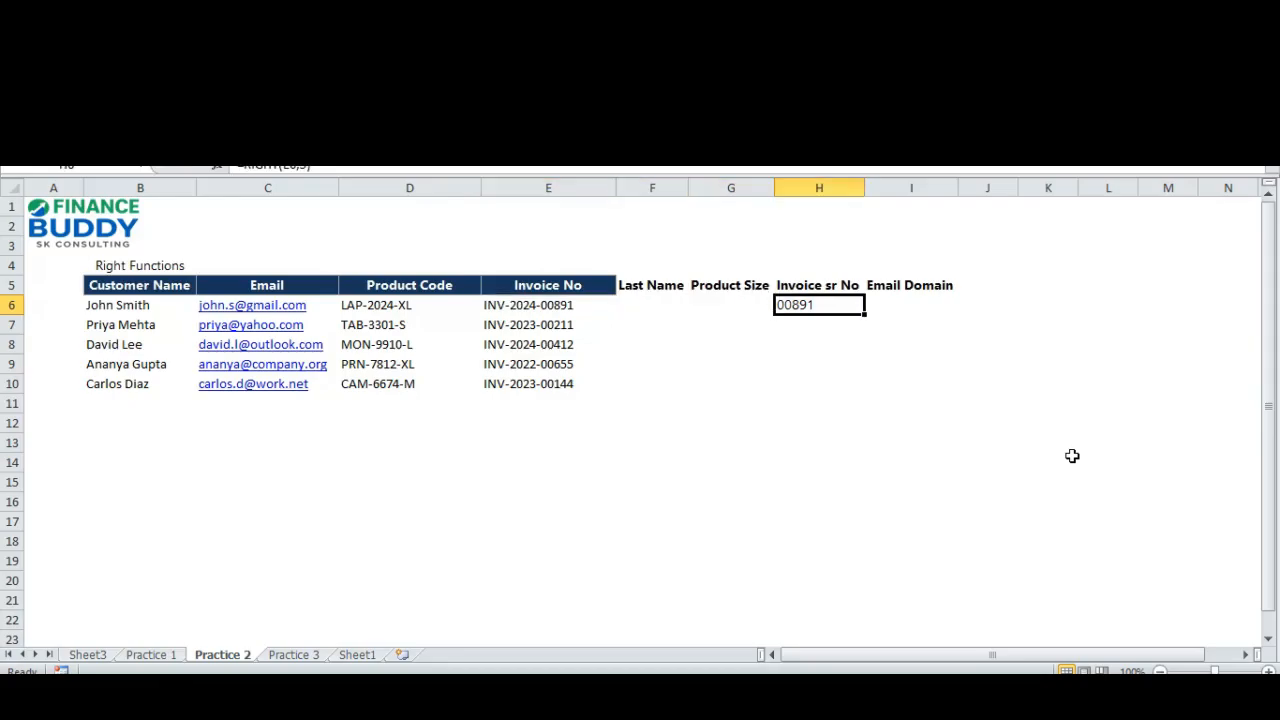
Copy the RIGHT formula from H6 to H7:H10 to fill the Invoice sr No column.
key(ctrl+c)
key(Down)
key(shift+Down)
key(shift+Down)
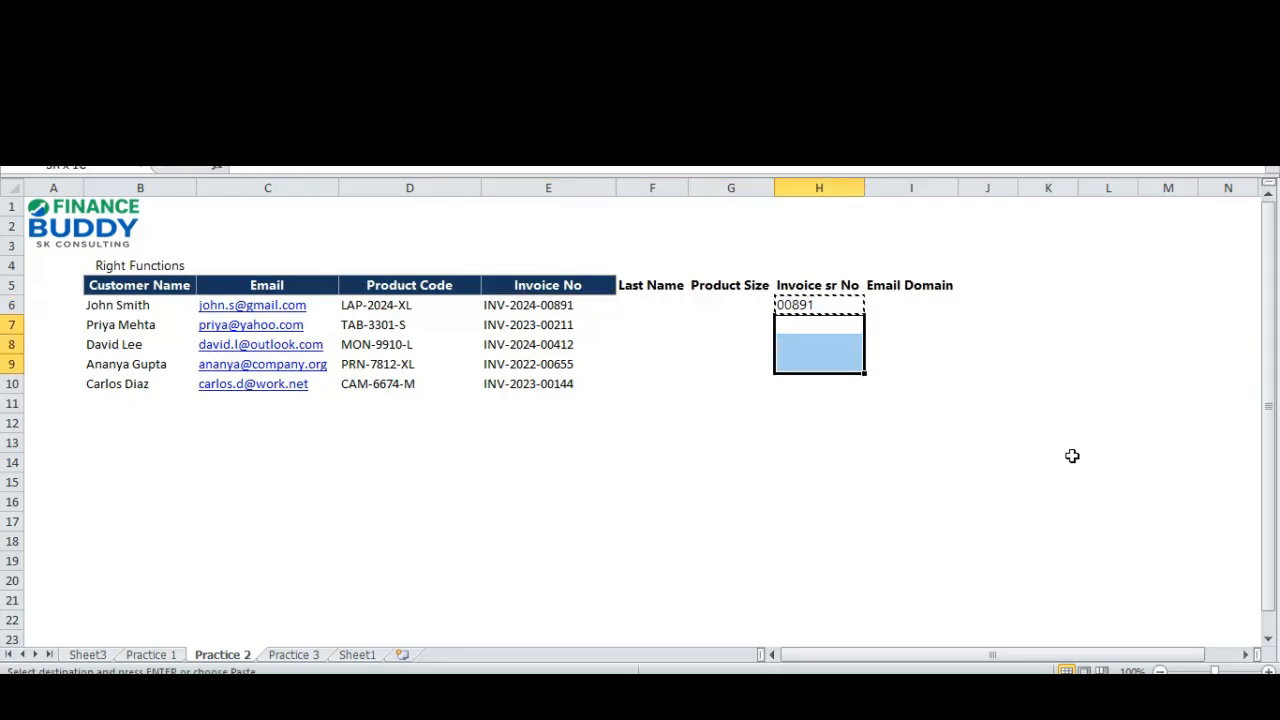
key(shift+Down)
key(Return)
key(Up)
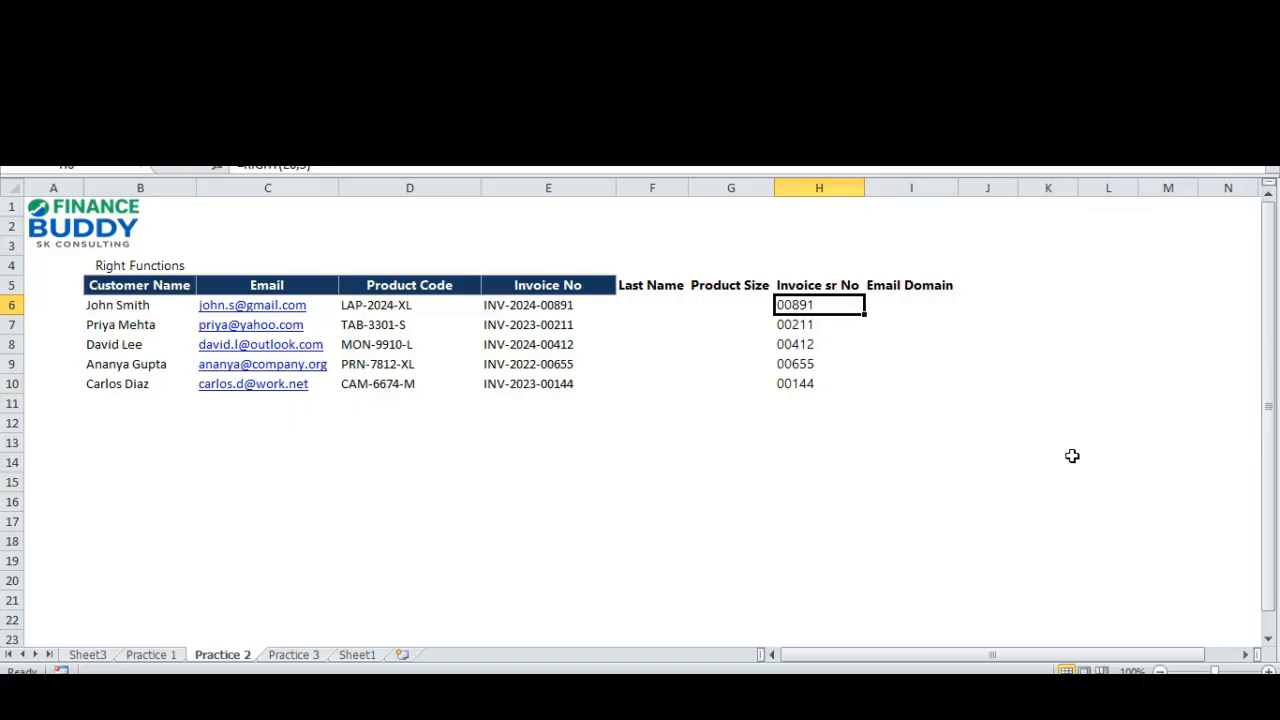
Examine the customer names in B6:B10 as the source for the empty Last Name column.
key(Left)
key(Left)
key(Left)
key(Left)
key(Left)
key(Left)
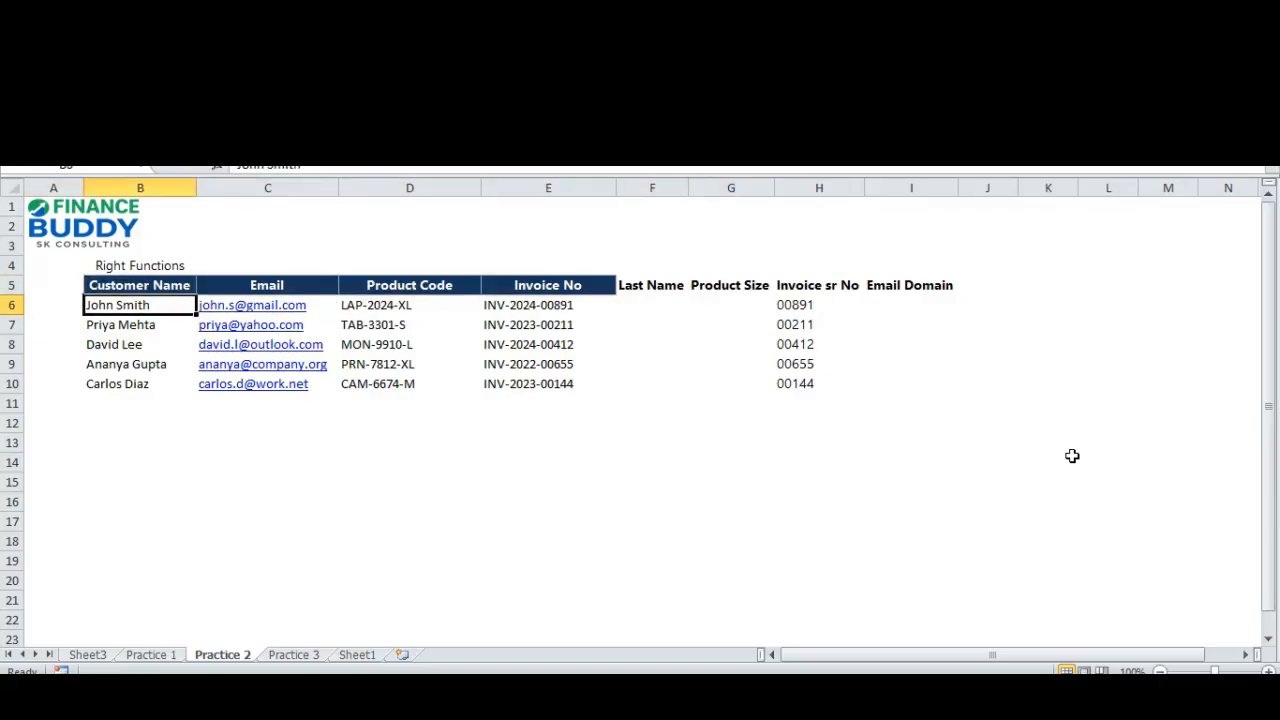
key(shift+Down)
key(shift+Down)
key(shift+Down)
key(shift+Down)
key(Down)
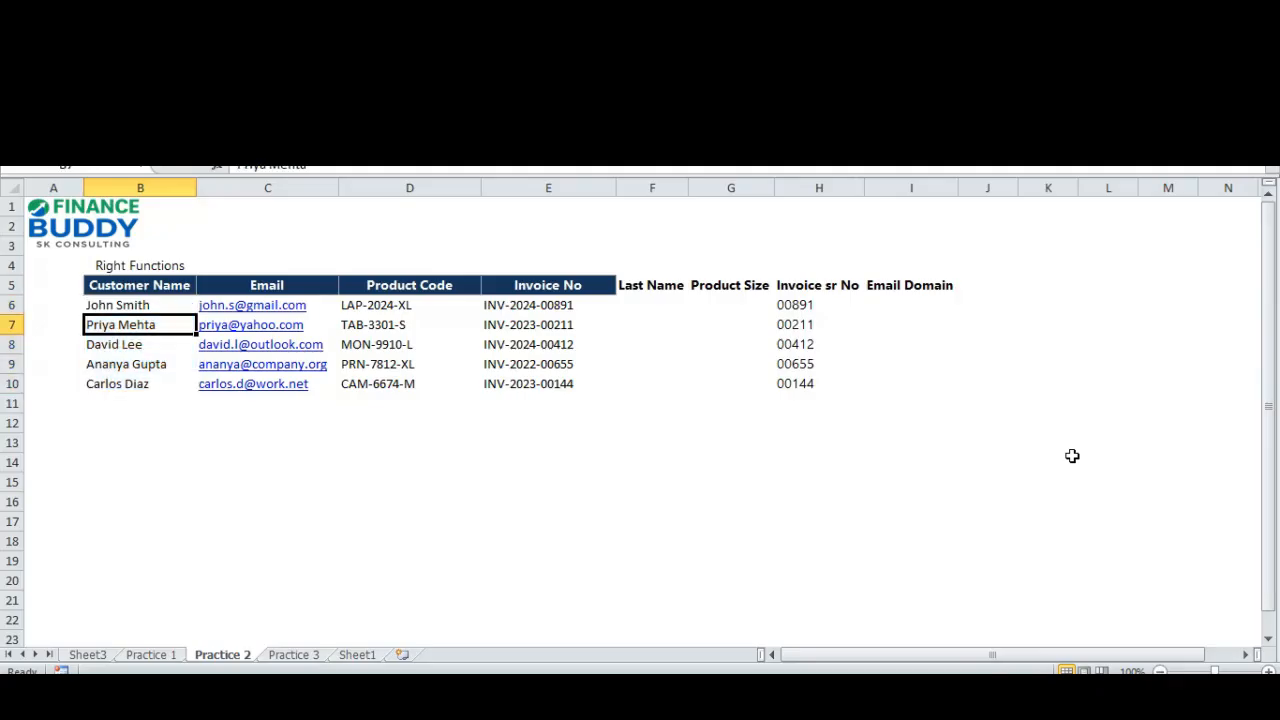
key(Up)
key(shift+Down)
key(shift+Down)
key(shift+Down)
key(shift+Down)
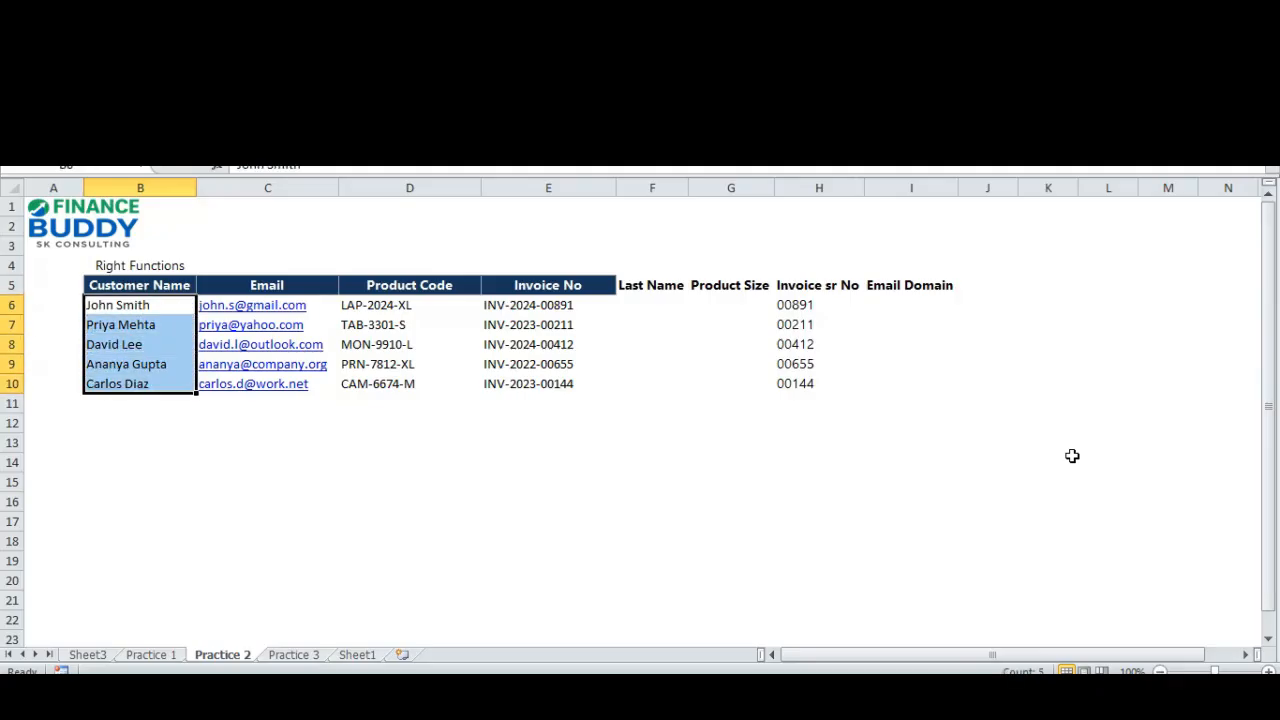
key(Up)
key(Down)
key(Right)
key(Right)
key(Right)
key(Right)
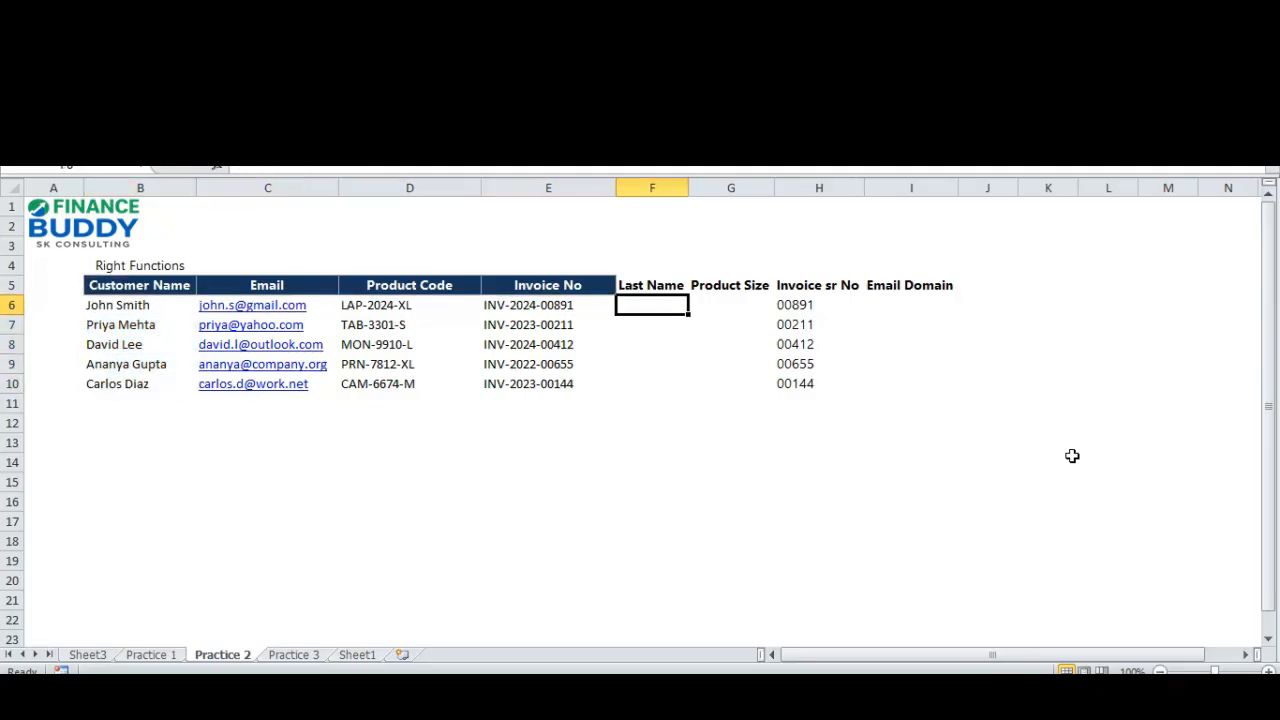
Compare the surname lengths in the first rows of the Customer Name column.
key(Left)
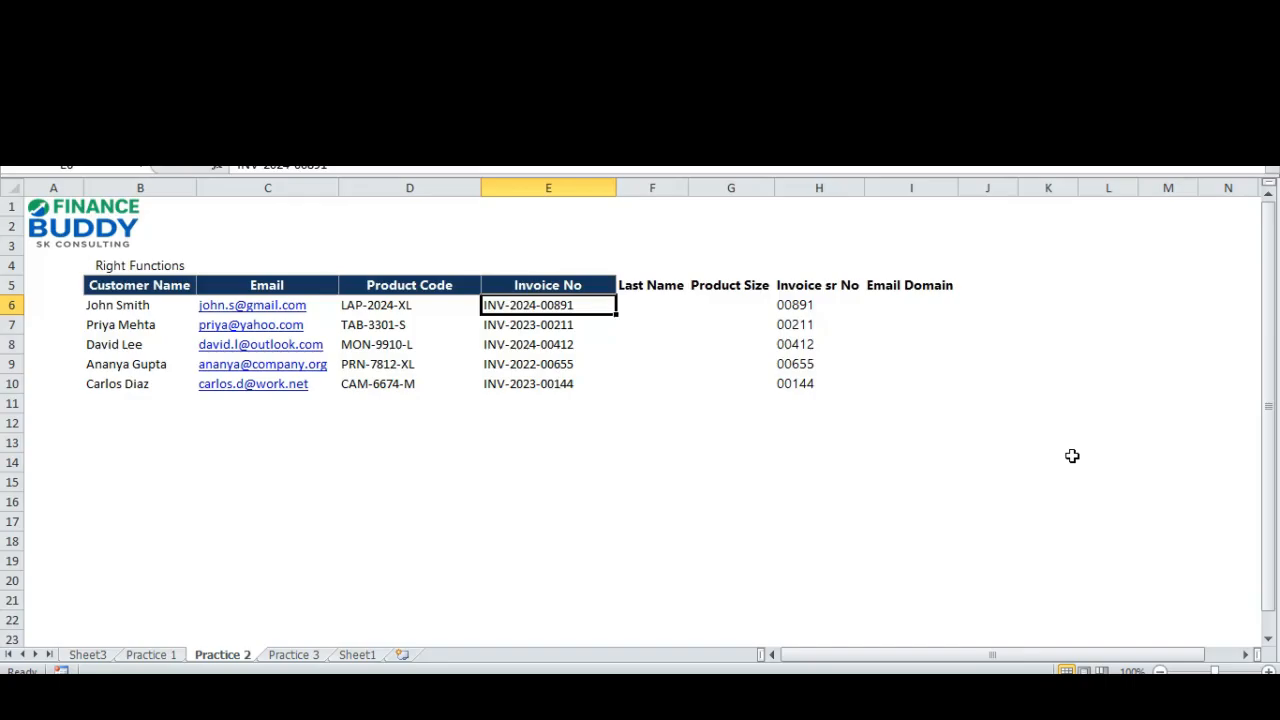
key(Left)
key(Left)
key(Left)
key(Left)
key(Right)
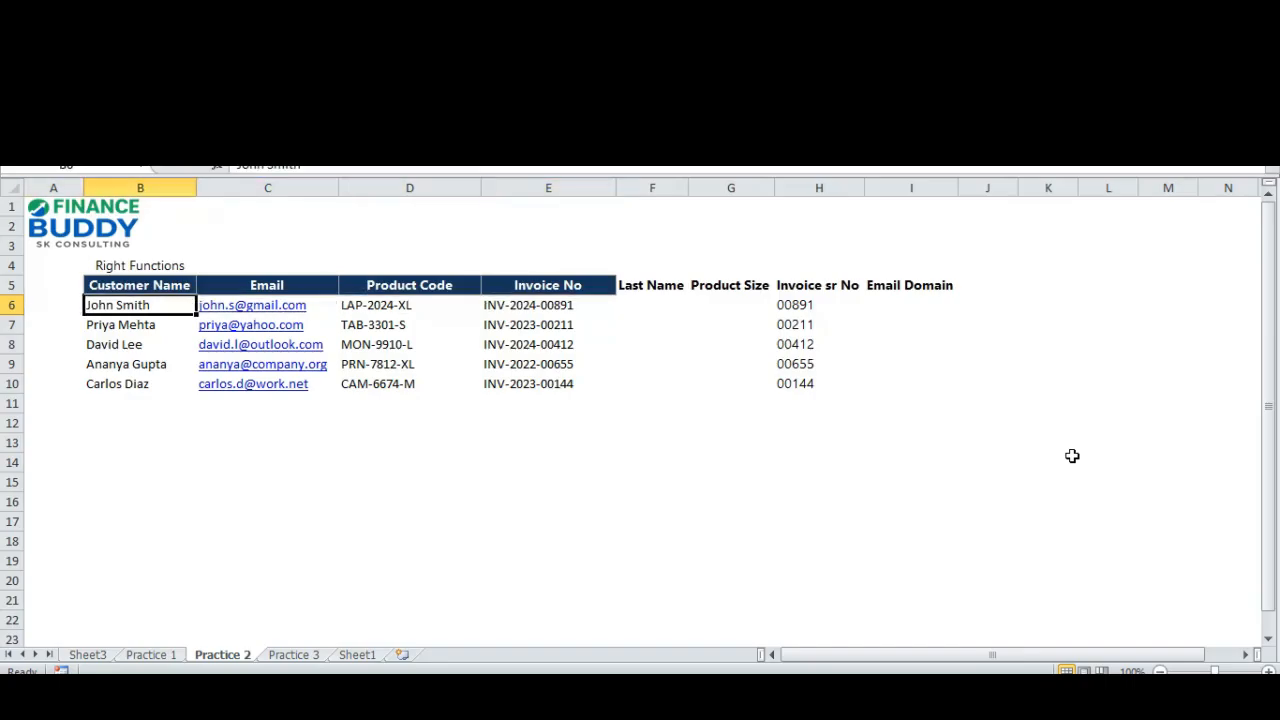
key(Down)
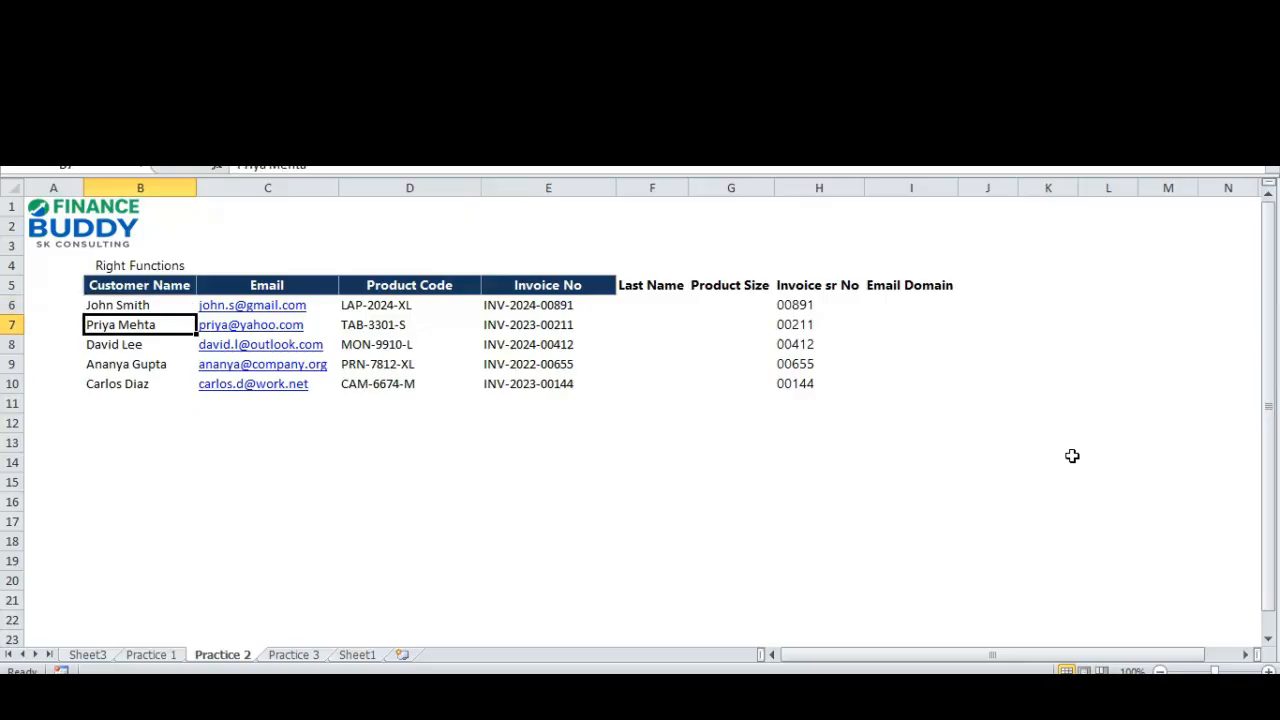
key(Up)
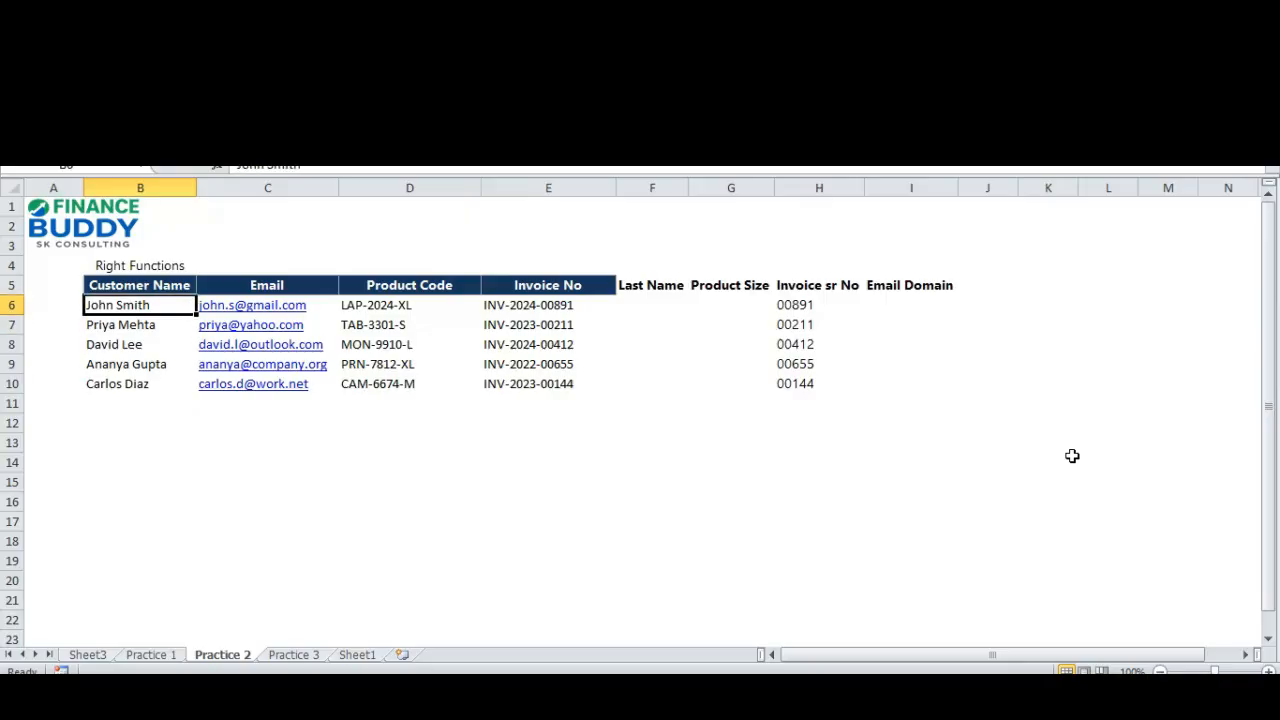
key(Down)
key(Up)
key(Down)
key(Down)
key(Up)
key(Up)
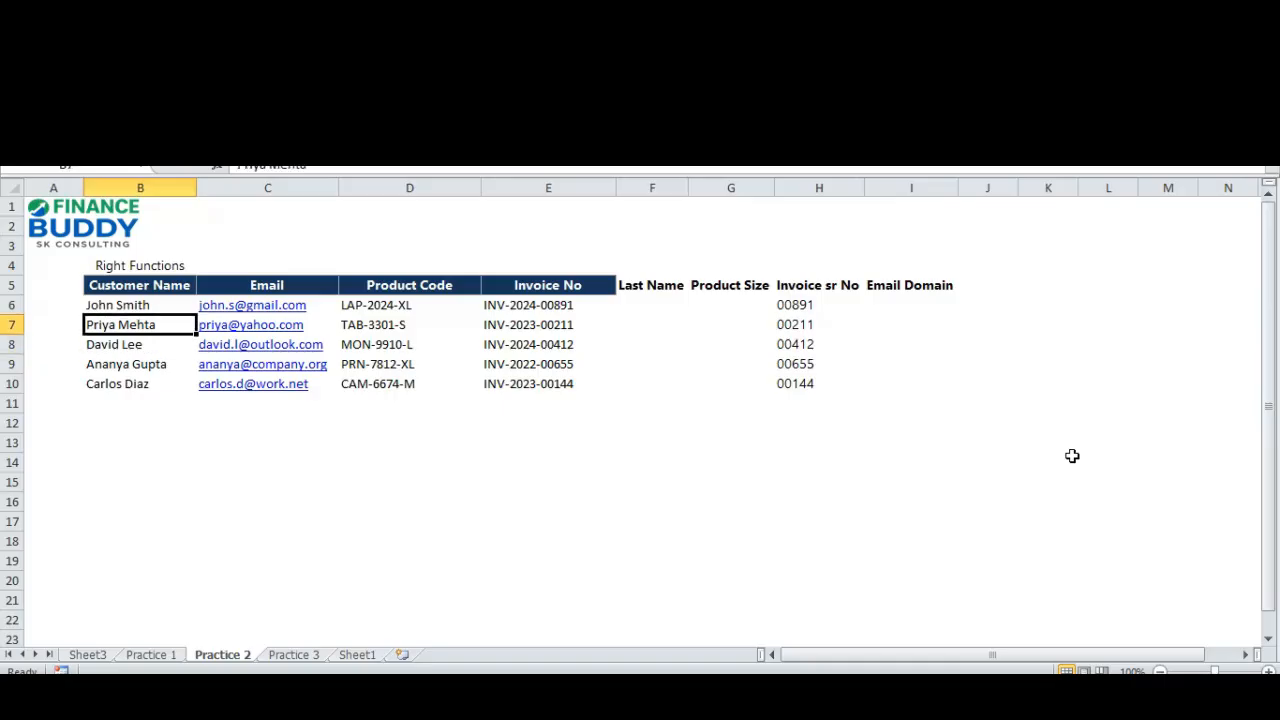
key(Down)
key(Up)
key(Down)
key(Up)
key(Down)
key(Up)
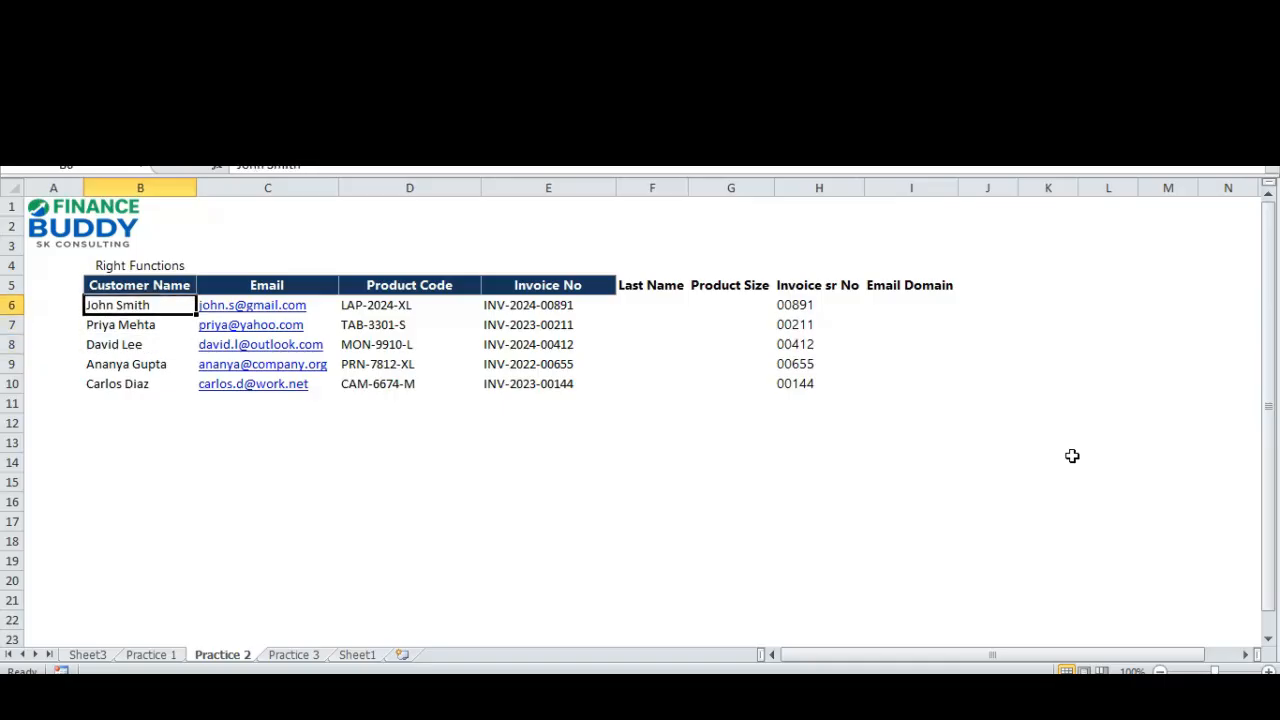
key(Down)
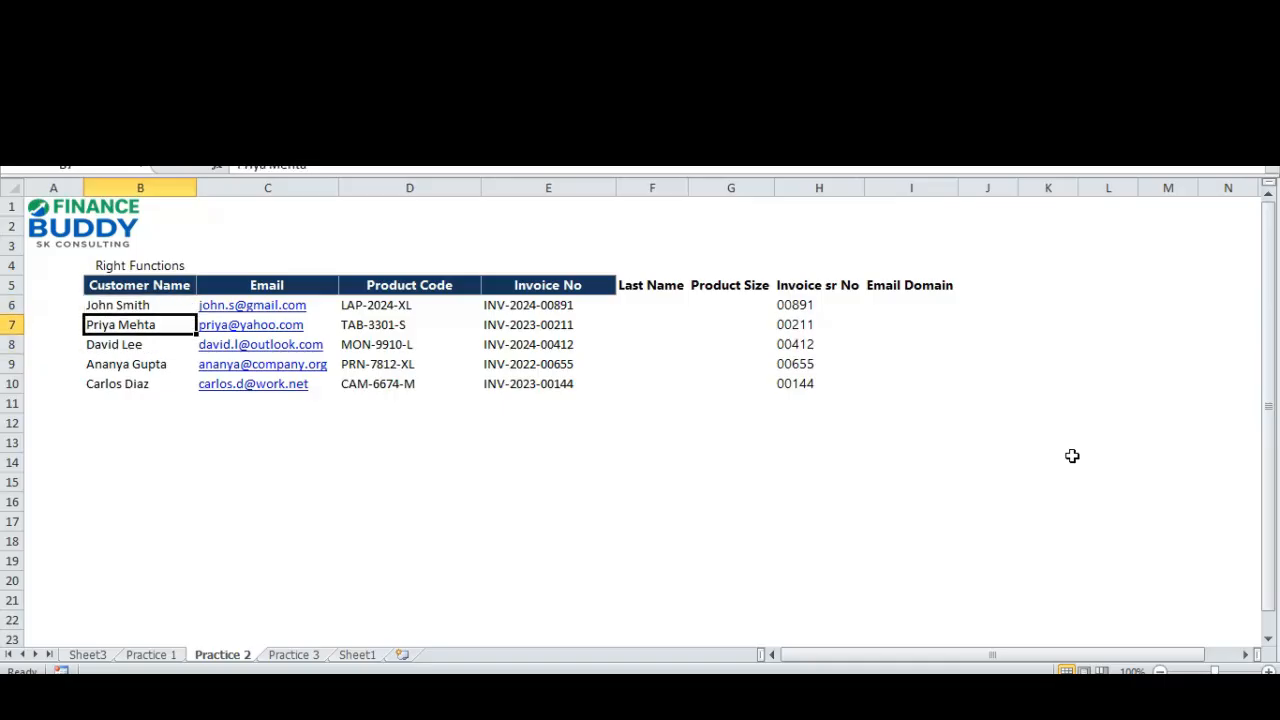
Review the last customer rows against the filled Invoice sr No column.
key(Down)
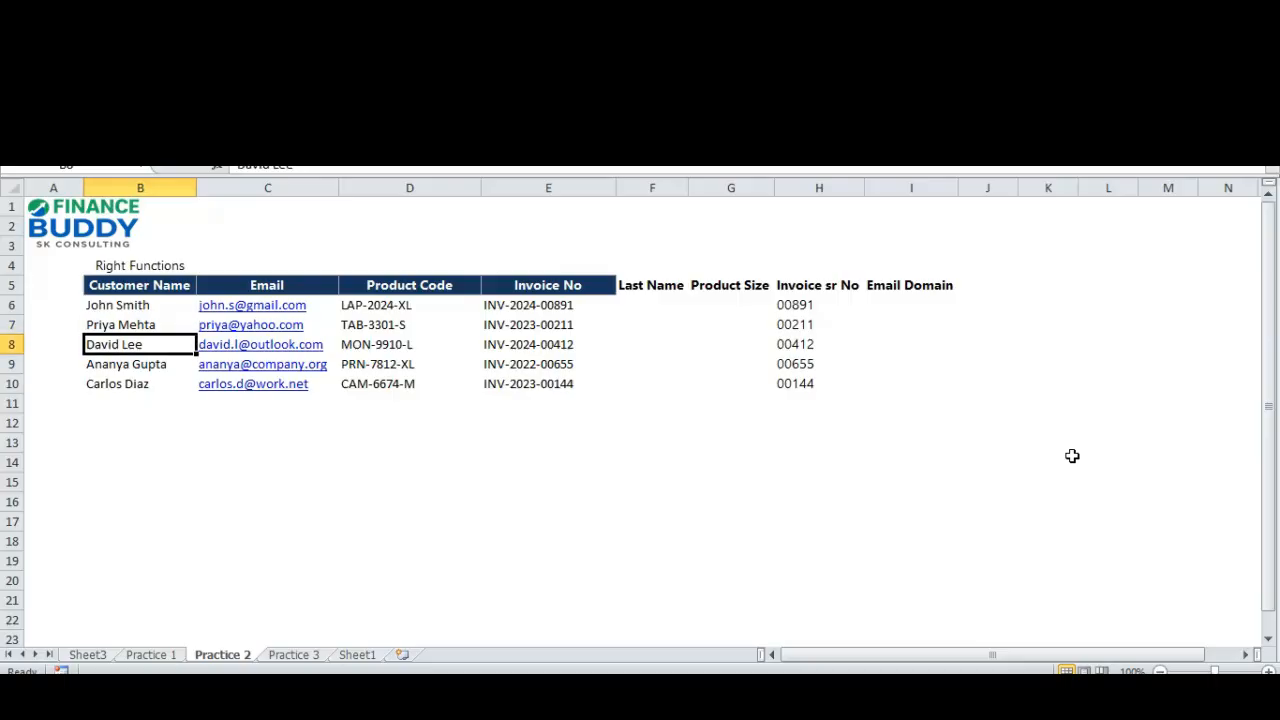
key(Down)
key(Down)
key(Right)
key(Right)
key(Right)
key(Right)
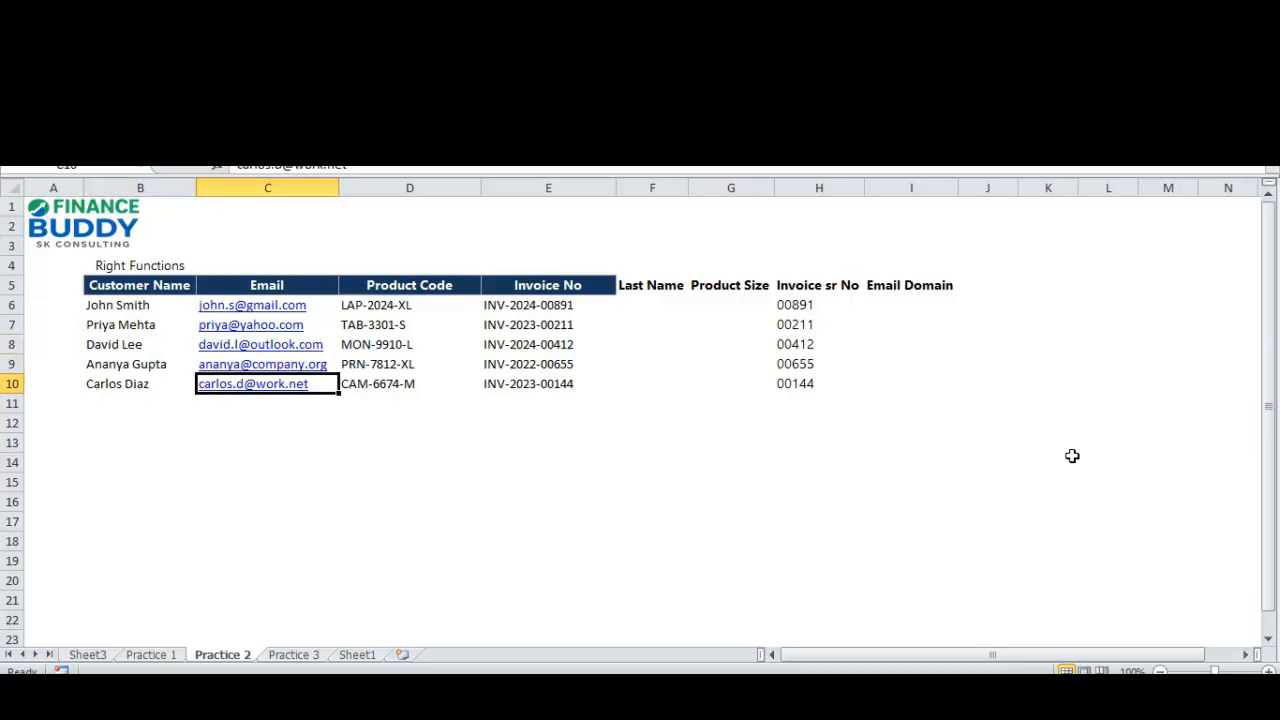
key(Right)
key(Right)
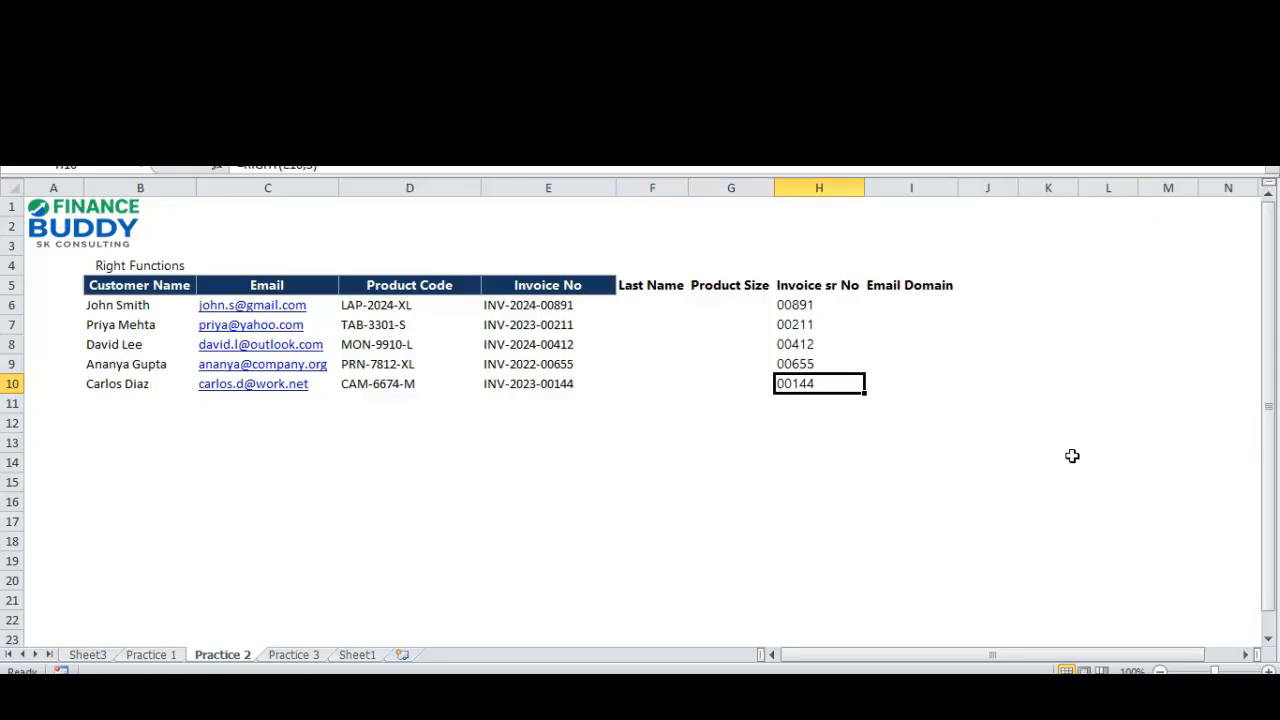
key(Up)
key(Up)
key(Up)
key(Up)
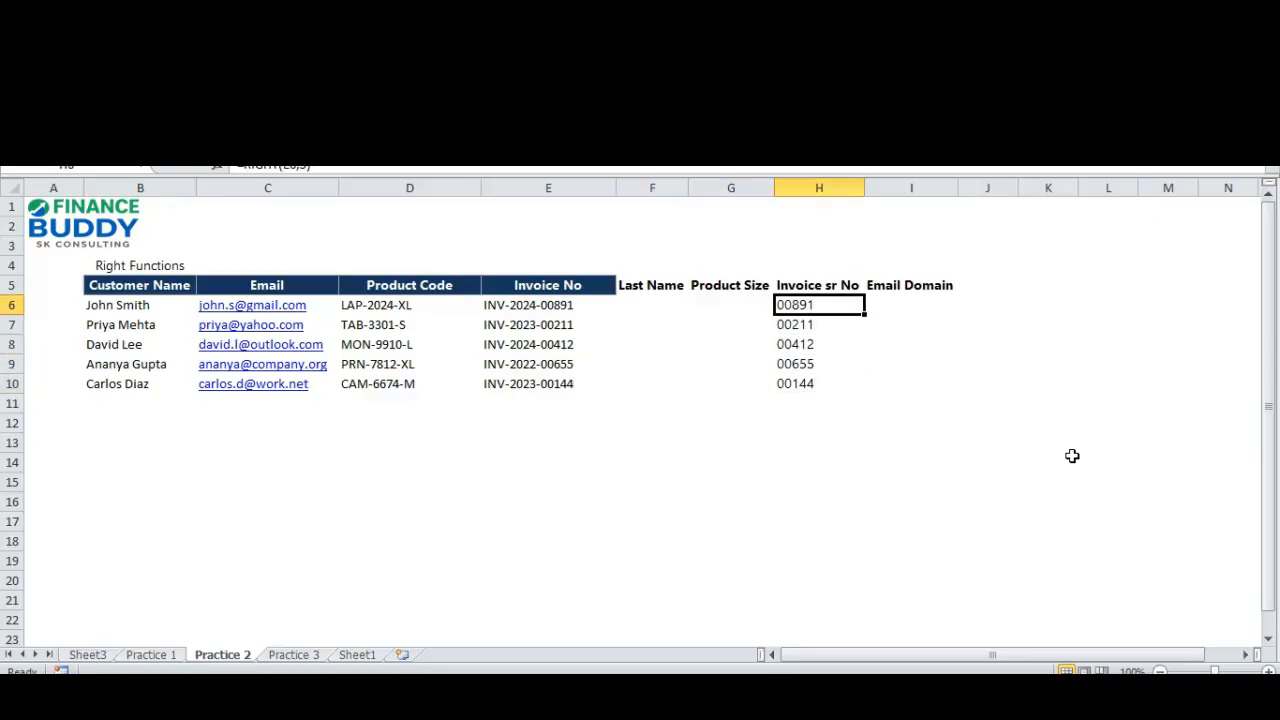
Begin a RIGHT formula in F6 under Last Name, using the customer name in B6 as its text.
key(Down)
key(Down)
key(Left)
key(Left)
key(Up)
key(Up)
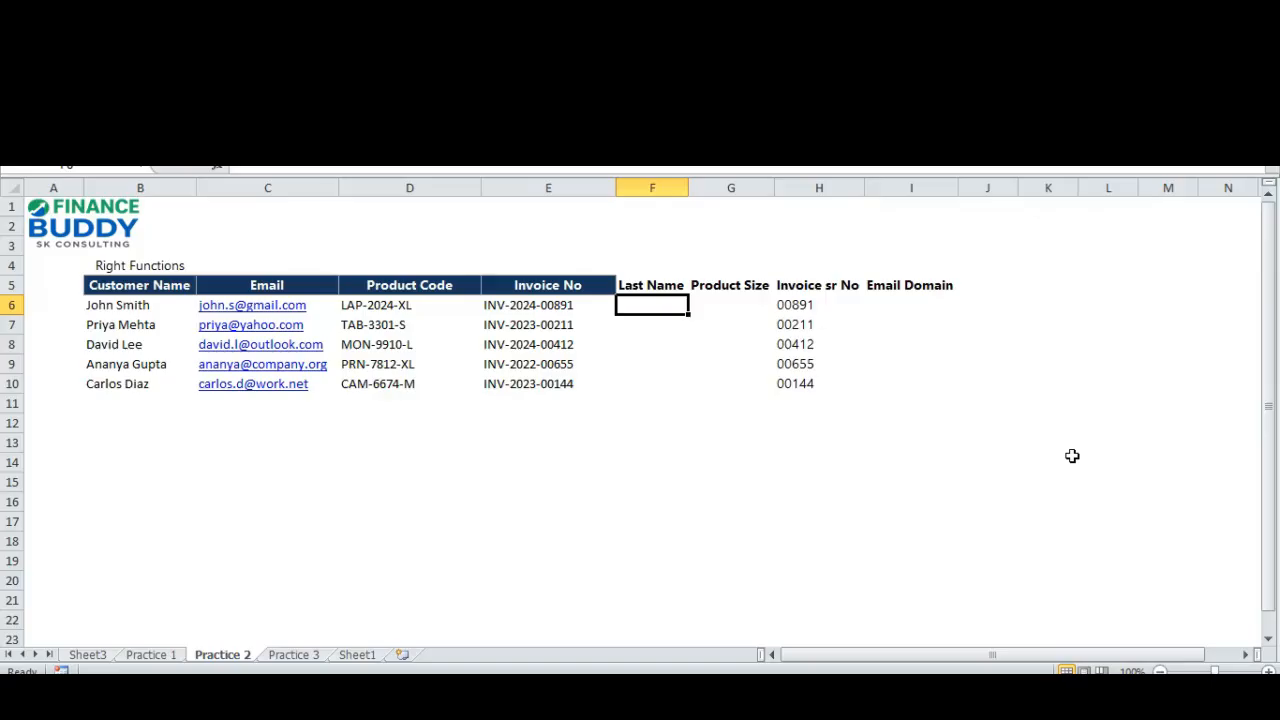
text(=)
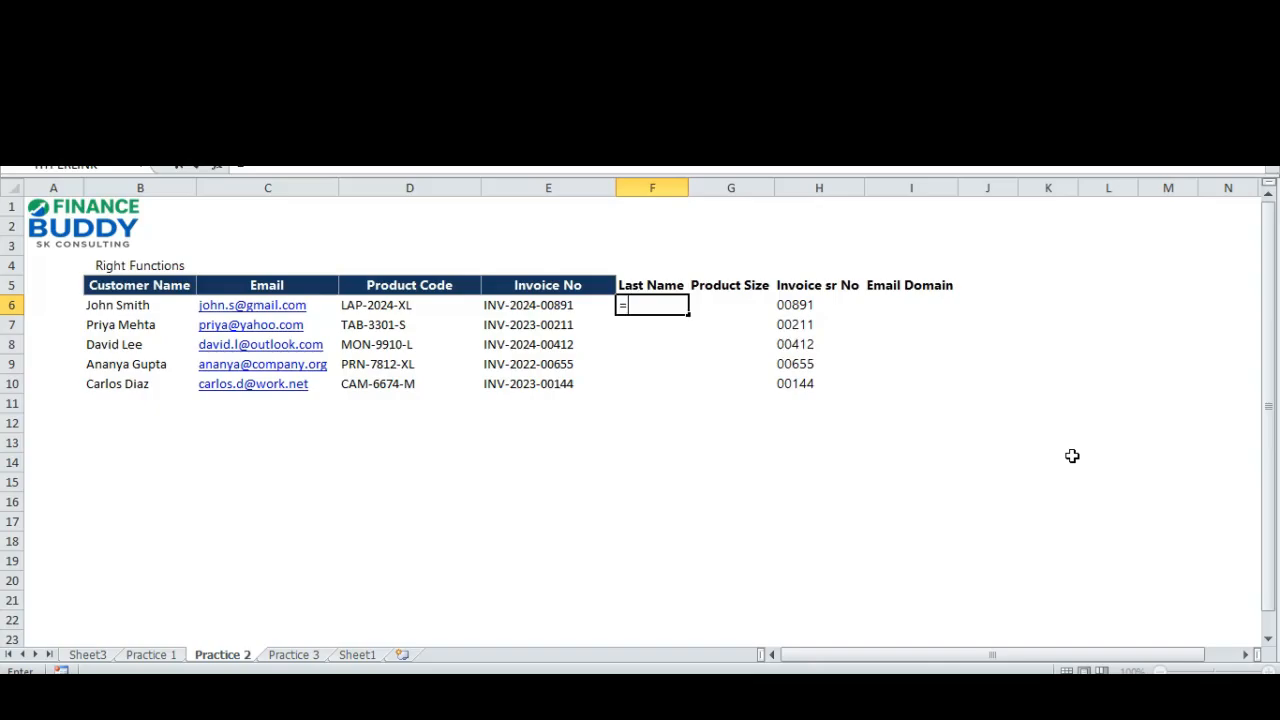
key(Escape)
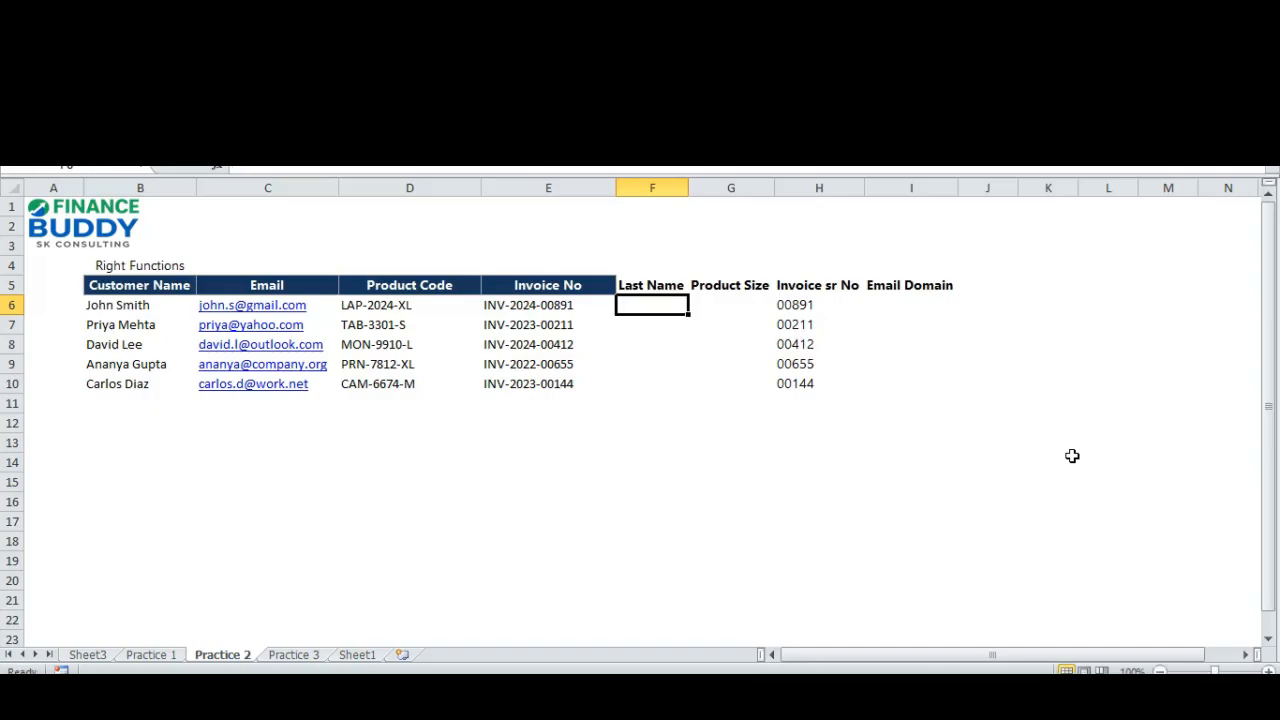
text(=righ)
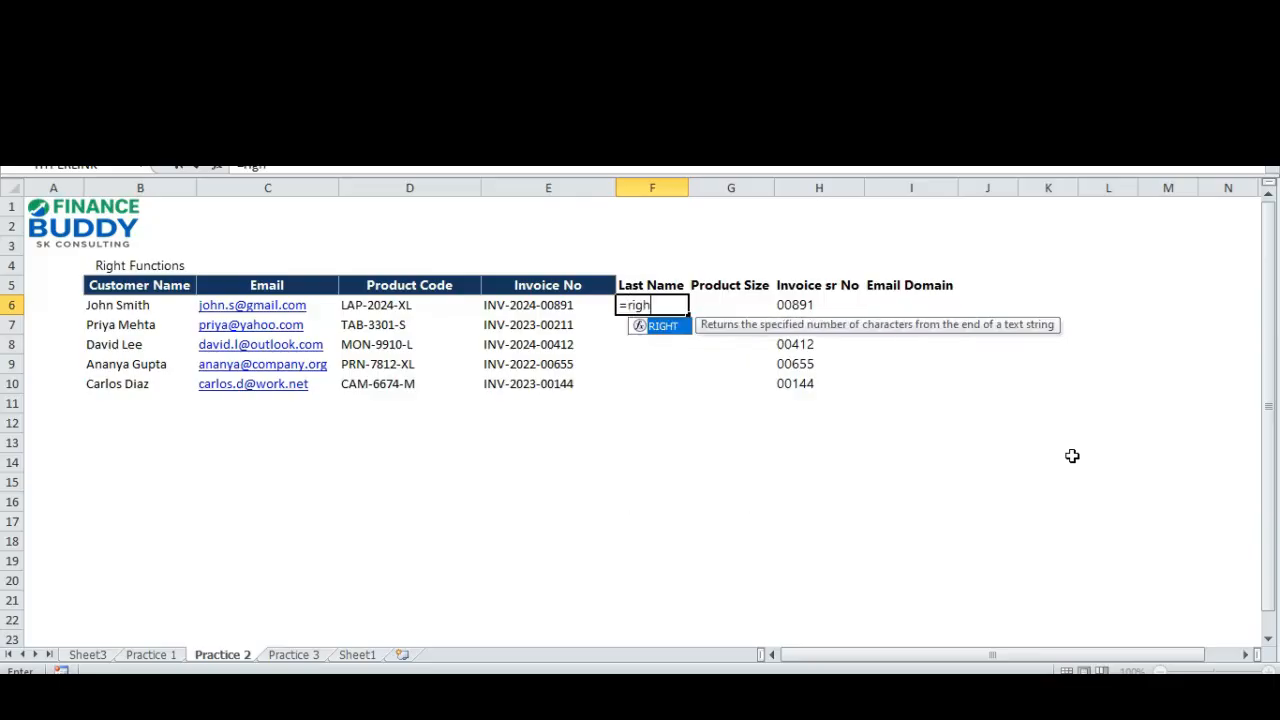
key(Tab)
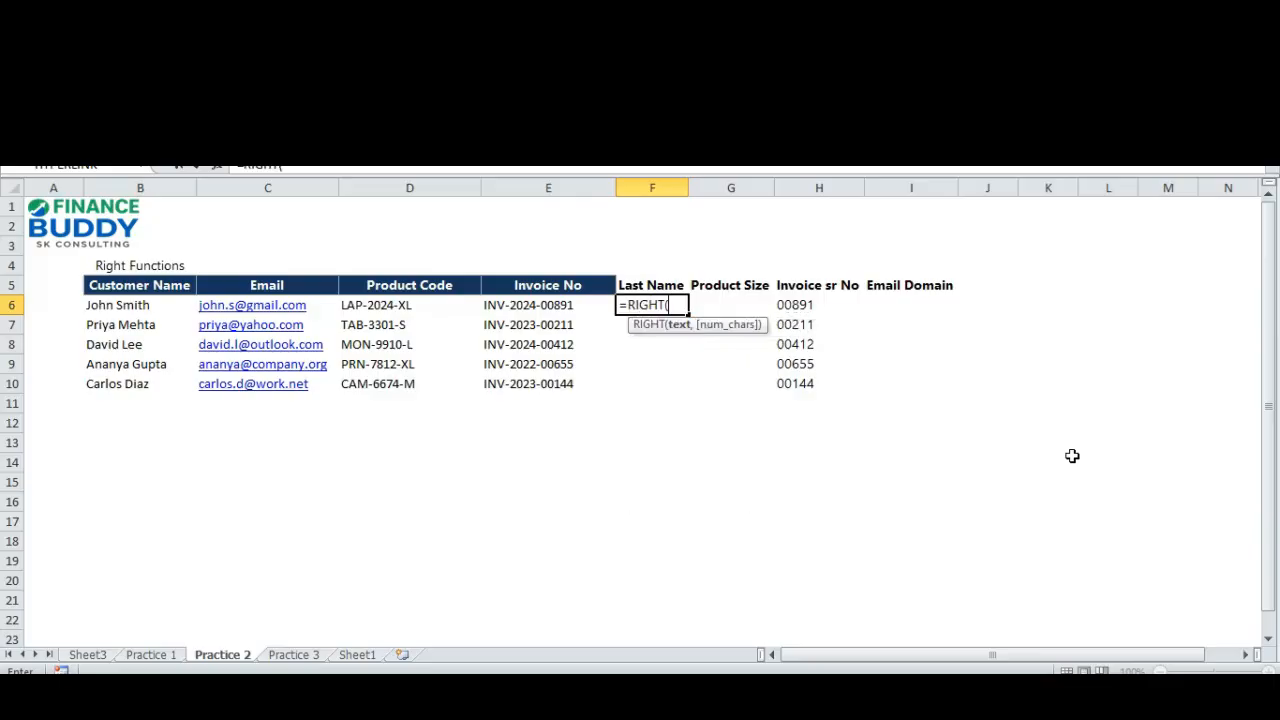
key(Left)
key(Left)
key(Left)
key(Left)
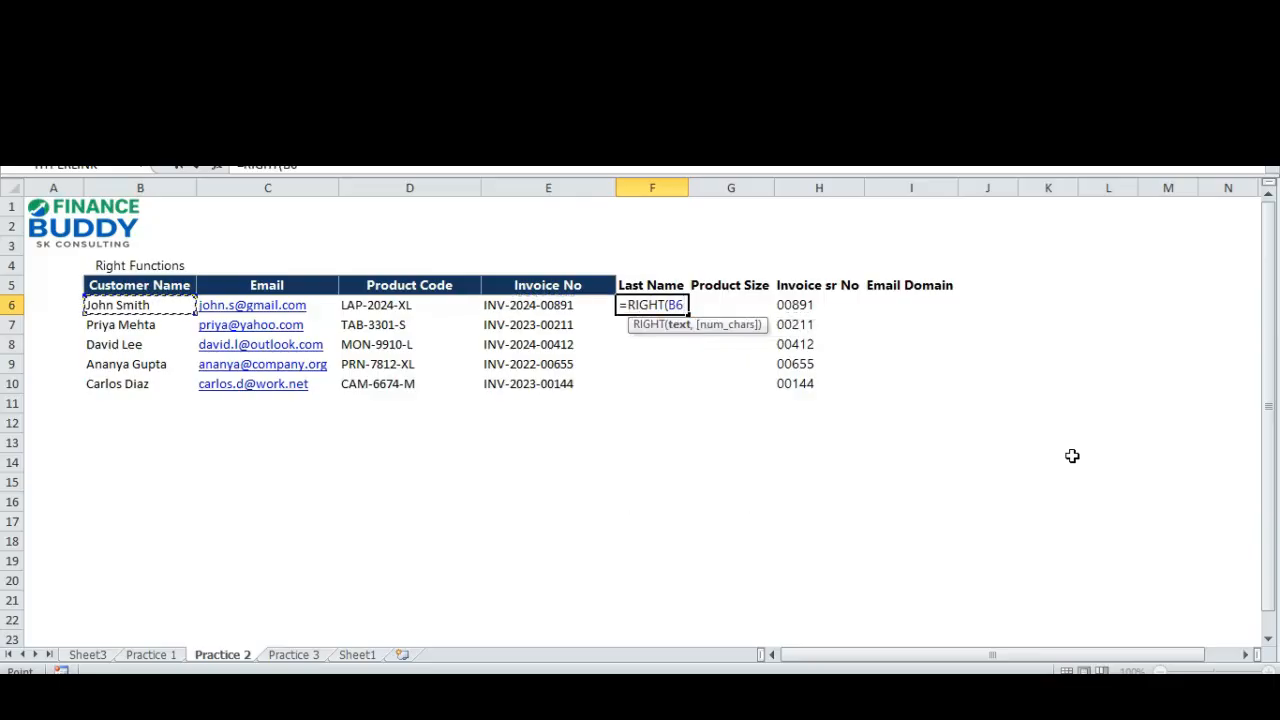
text(,)
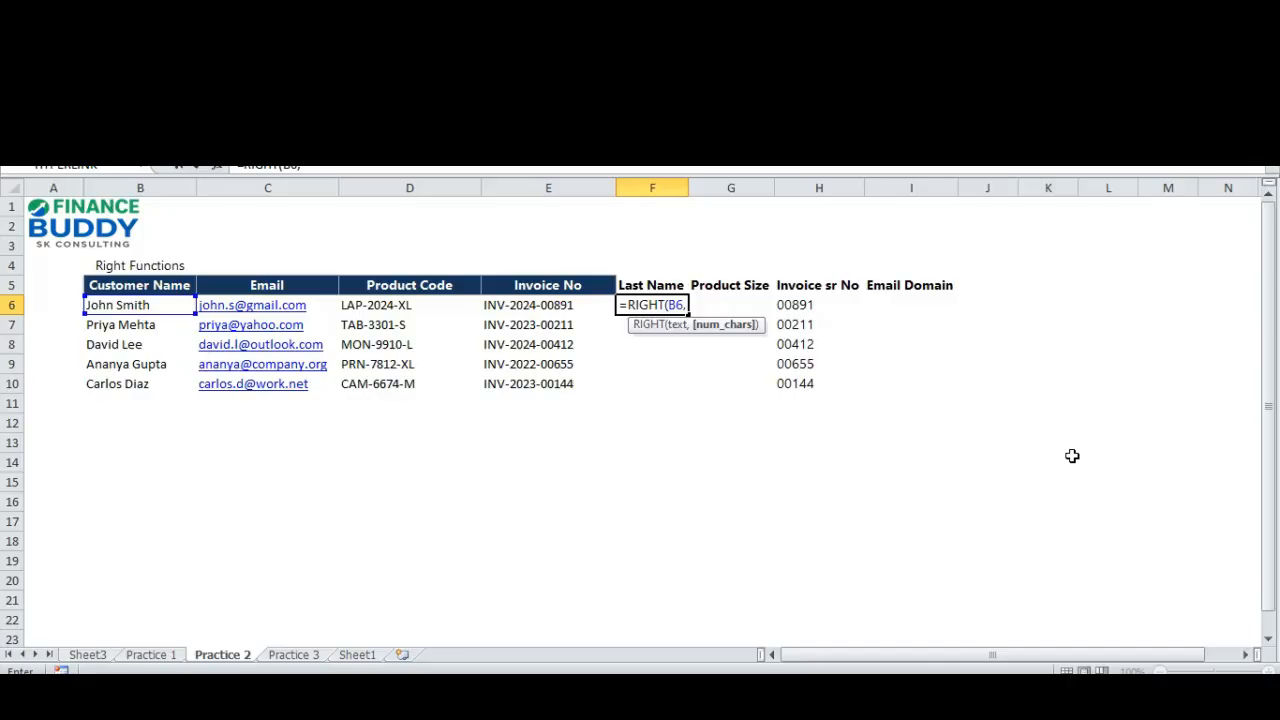
text(len)
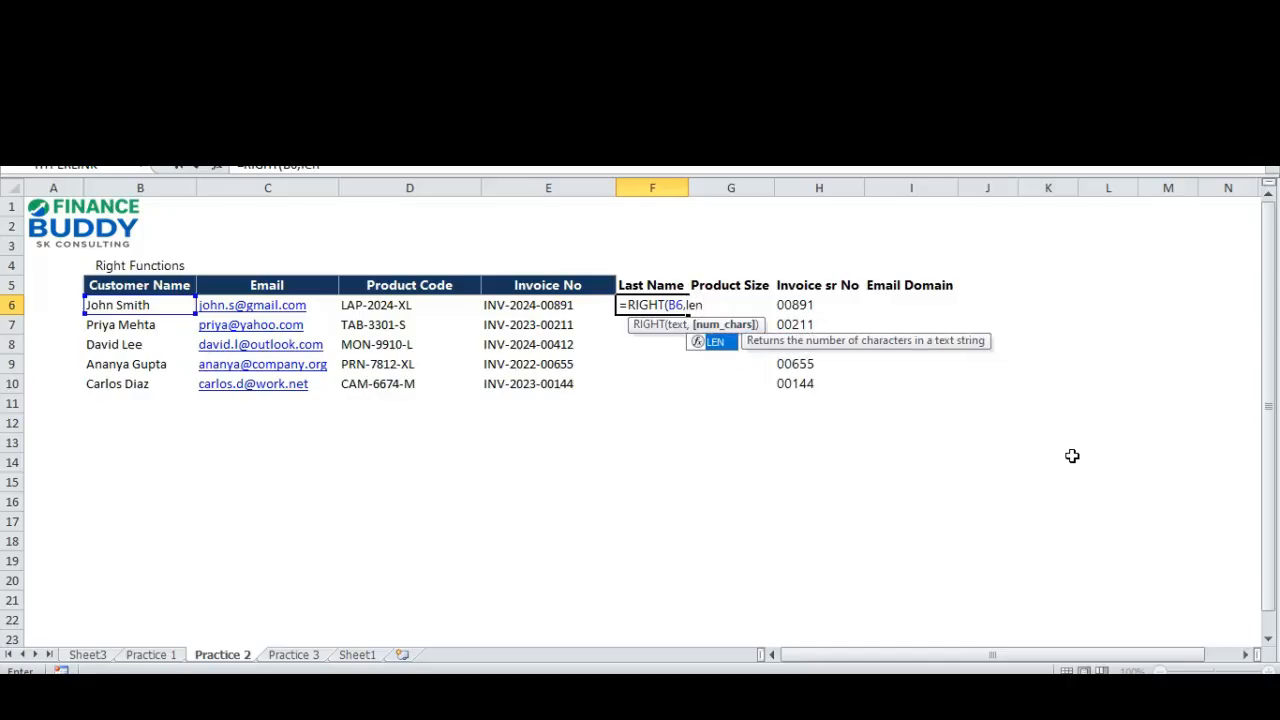
Add LEN(B6) as the start of the RIGHT formula's character count.
key(Tab)
key(Left)
key(Left)
key(Left)
key(Left)
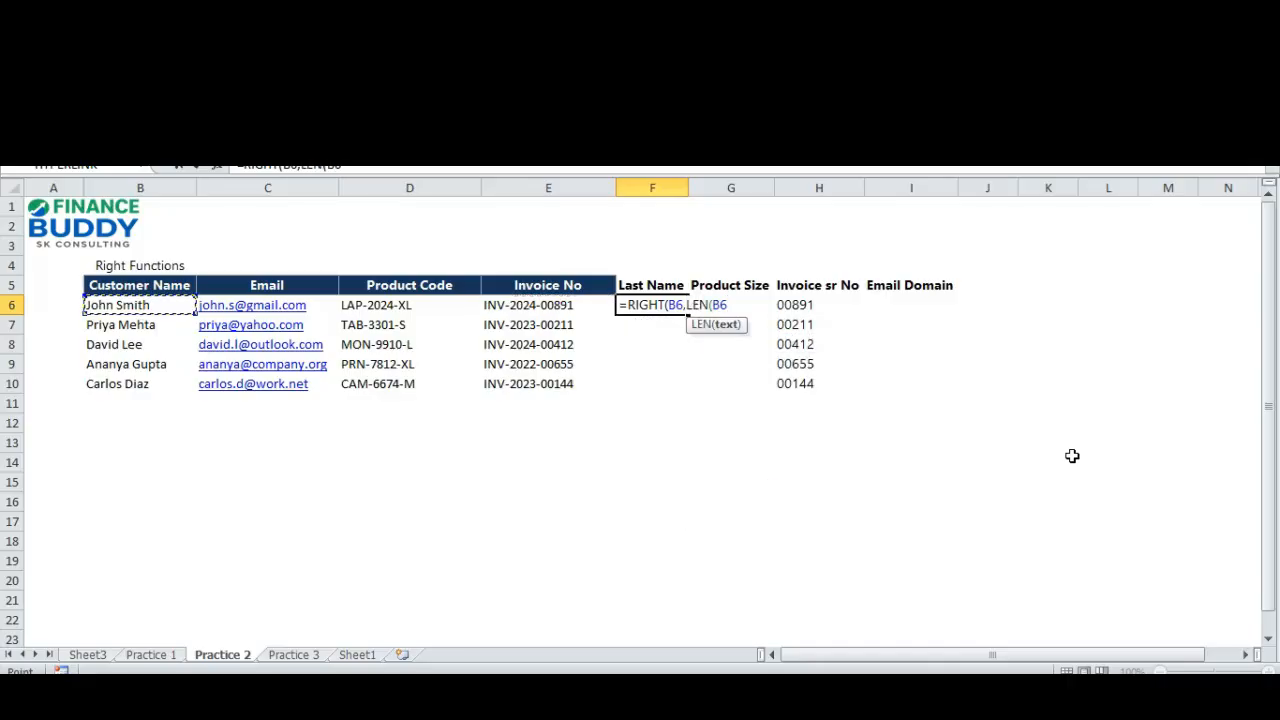
text())
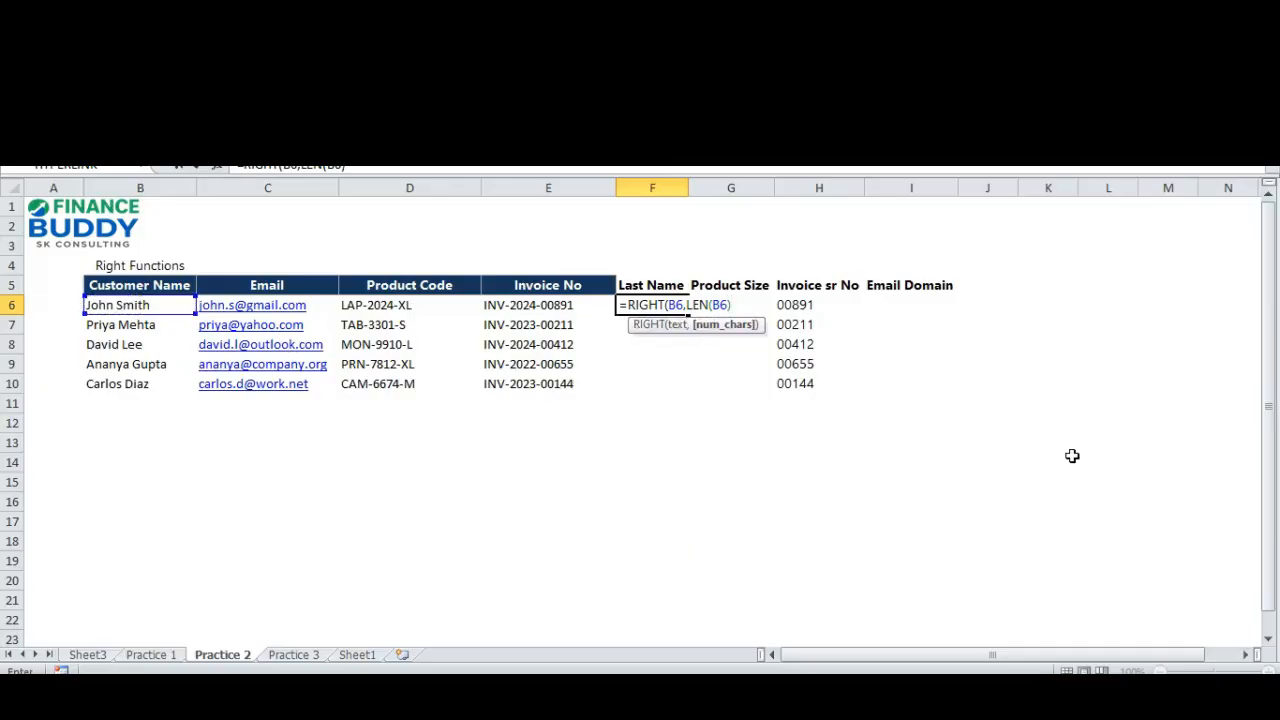
text(-find)
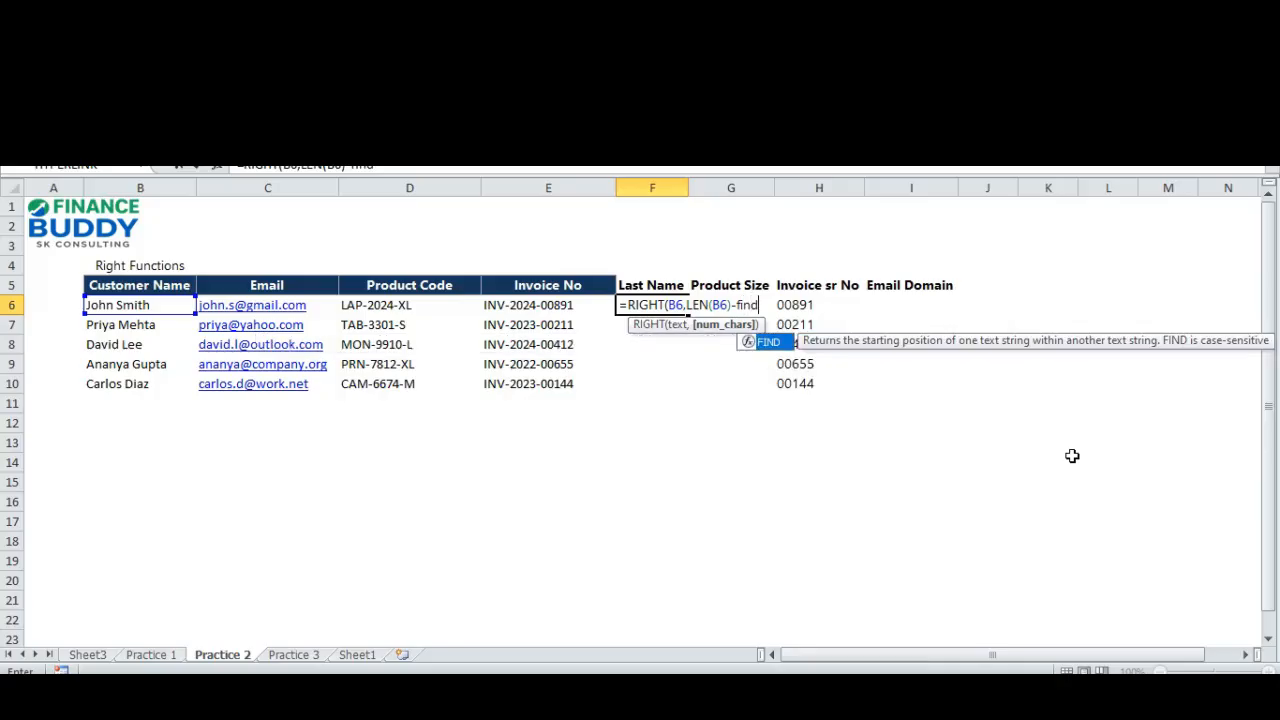
Subtract FIND(" ",B6) from the length and complete F6 as =RIGHT(B6,LEN(B6)-FIND(" ",B6)).
key(Tab)
text(")
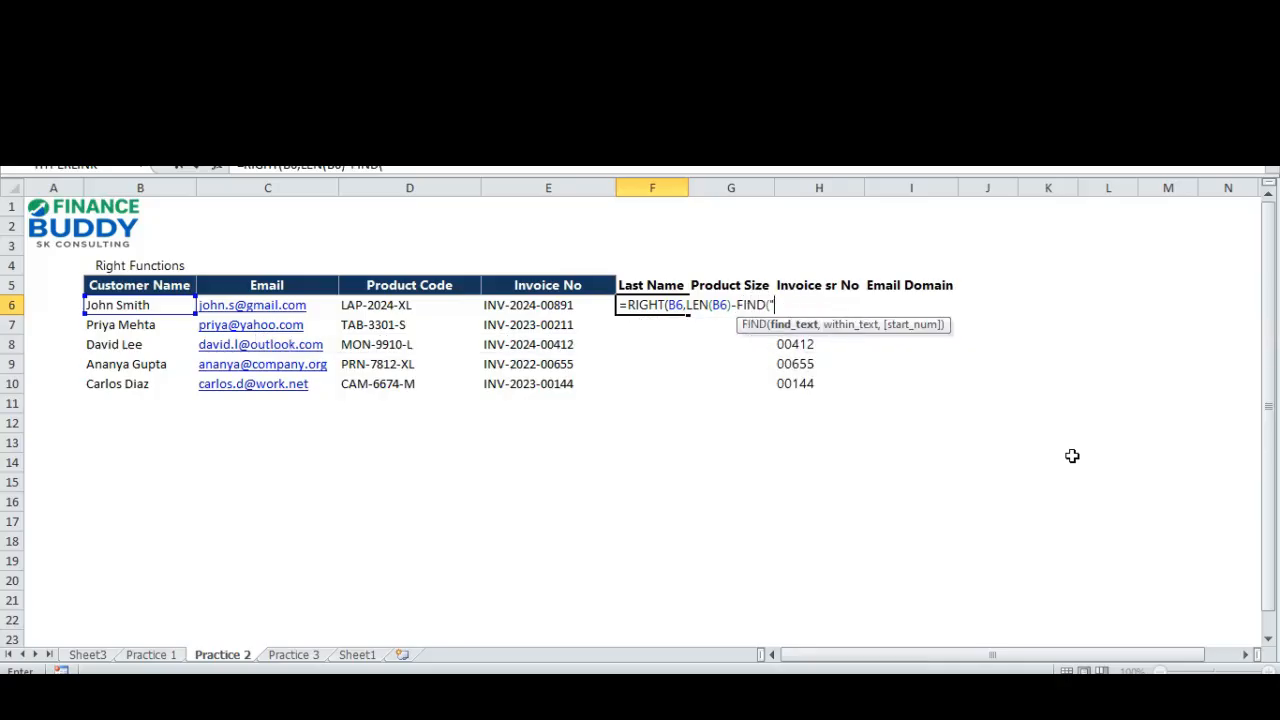
text( ",)
key(Left)
key(Left)
key(Left)
key(Left)
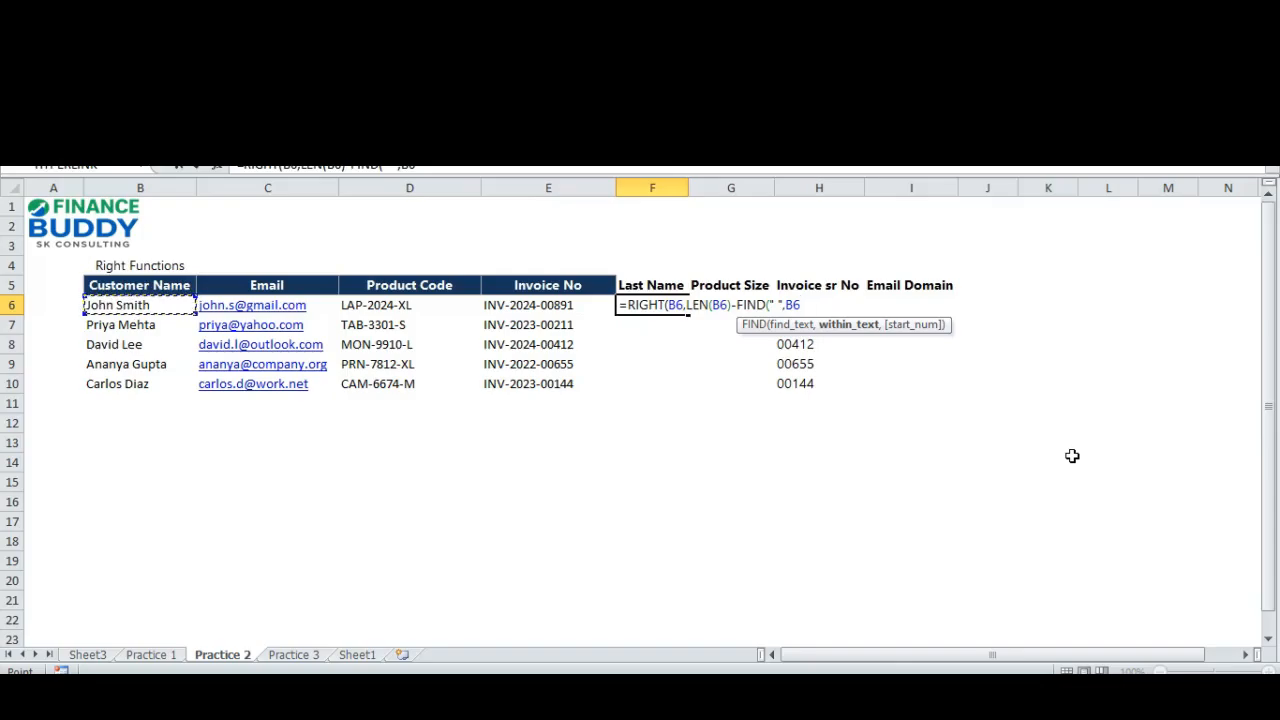
text()))
key(Return)
key(Up)
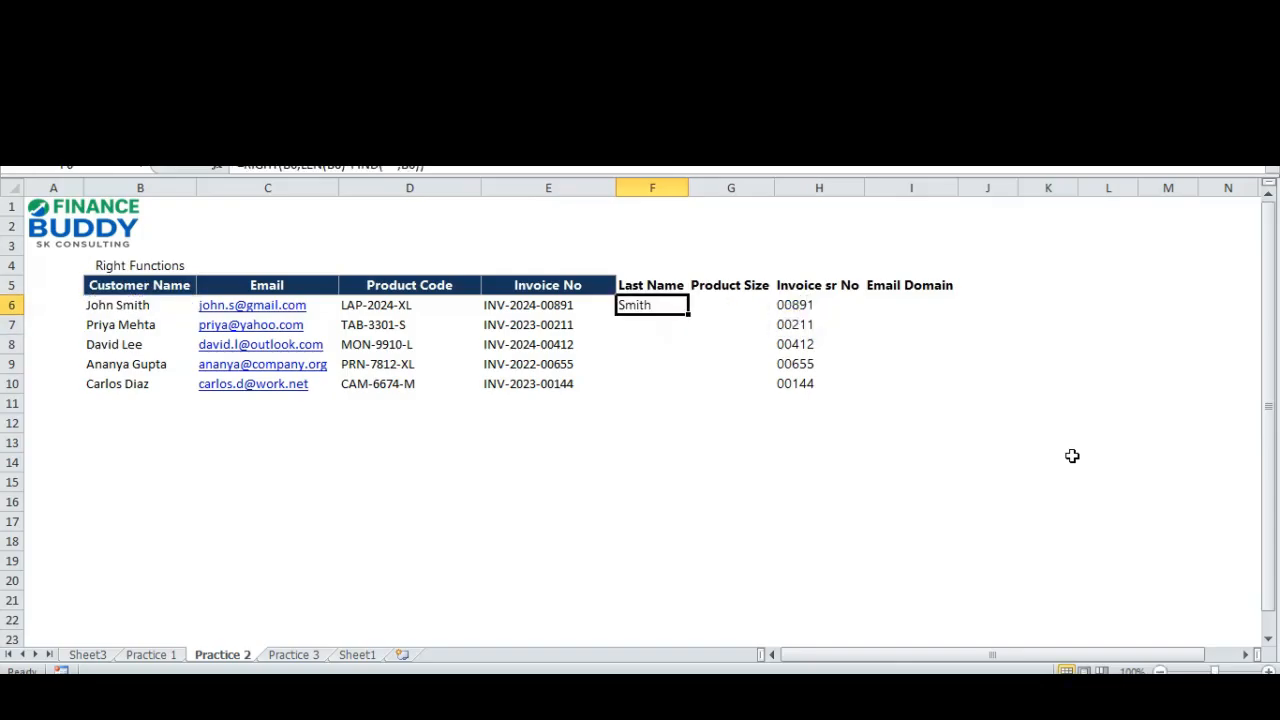
Copy the last-name formula from F6 to F7:F10 to fill the Last Name column.
key(ctrl+c)
key(shift+Down)
key(shift+Down)
key(shift+Down)
key(Return)
key(Up)
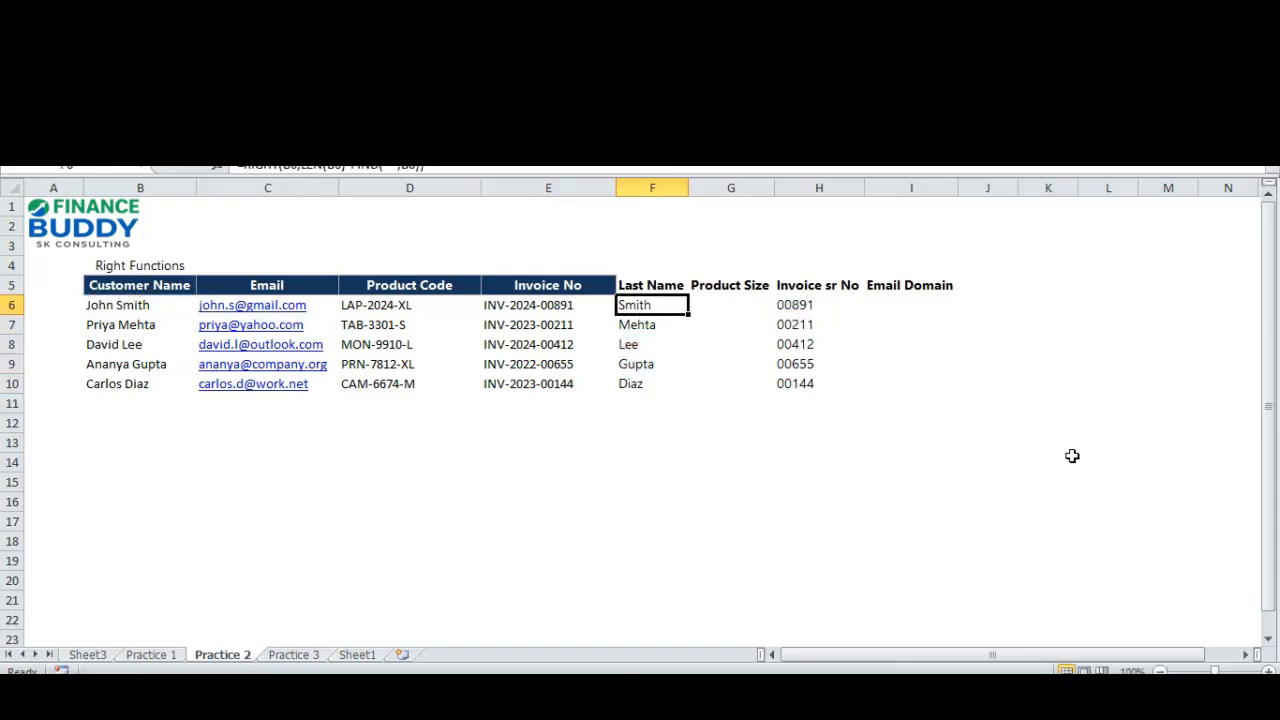
Examine the LEN(B6) part of the last-name formula in F6.
key(Down)
key(Up)
key(F2)
key(Left)
key(Left)
key(Left)
key(Left)
key(Left)
key(Left)
key(Left)
key(Left)
key(Left)
key(Left)
key(Left)
key(Left)
key(Left)
key(Left)
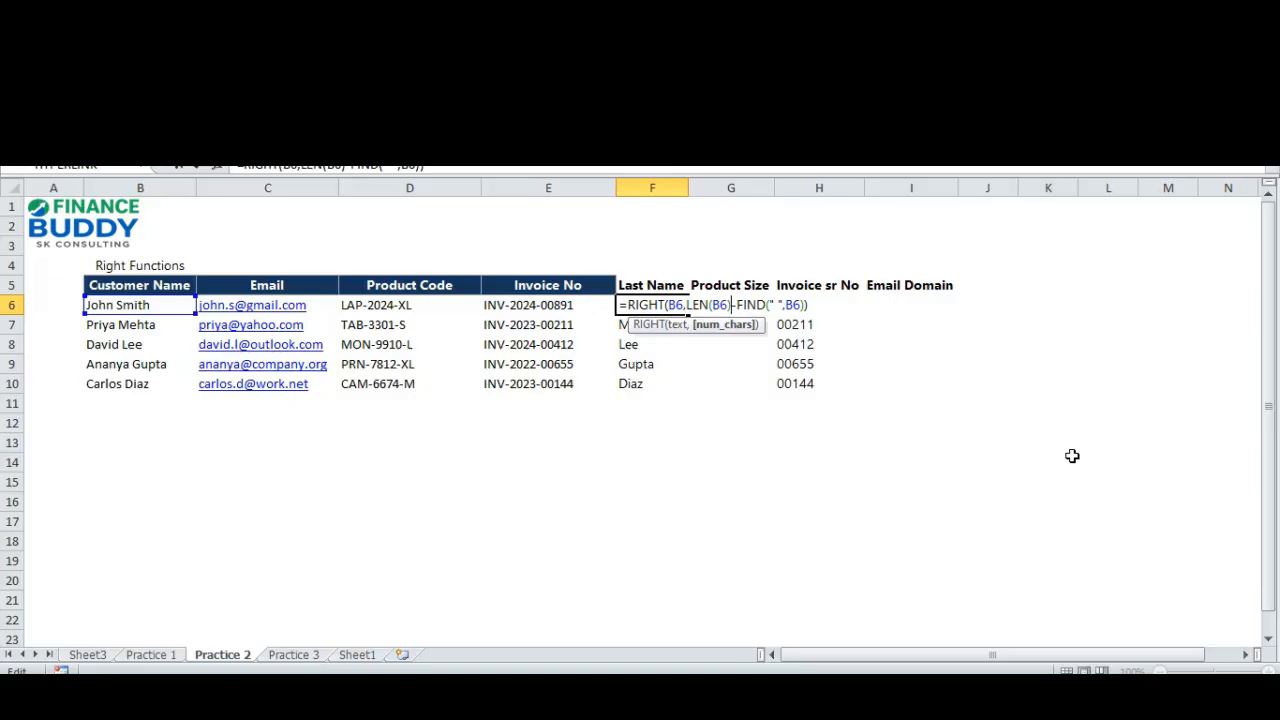
key(Left)
key(Right)
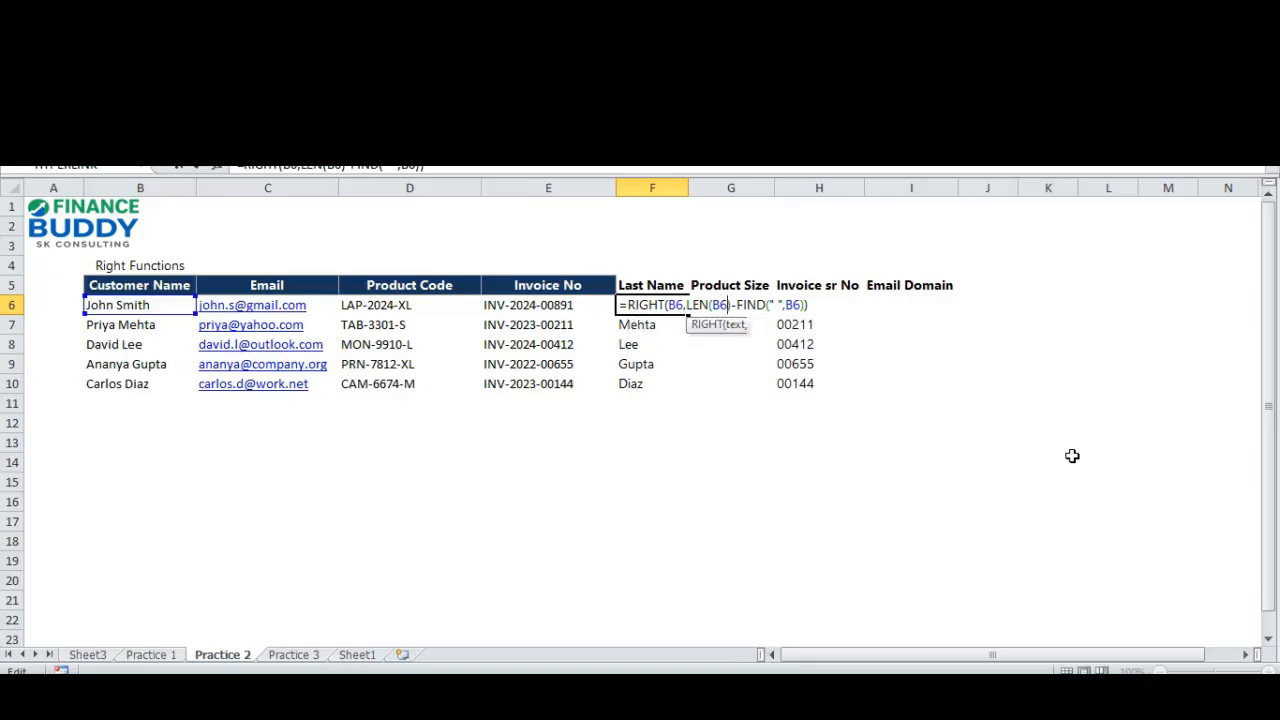
key(Left)
key(Left)
key(Left)
key(Left)
key(Right)
key(Right)
key(Right)
key(Right)
key(Right)
key(Right)
key(Right)
key(Right)
key(Right)
key(Right)
key(Right)
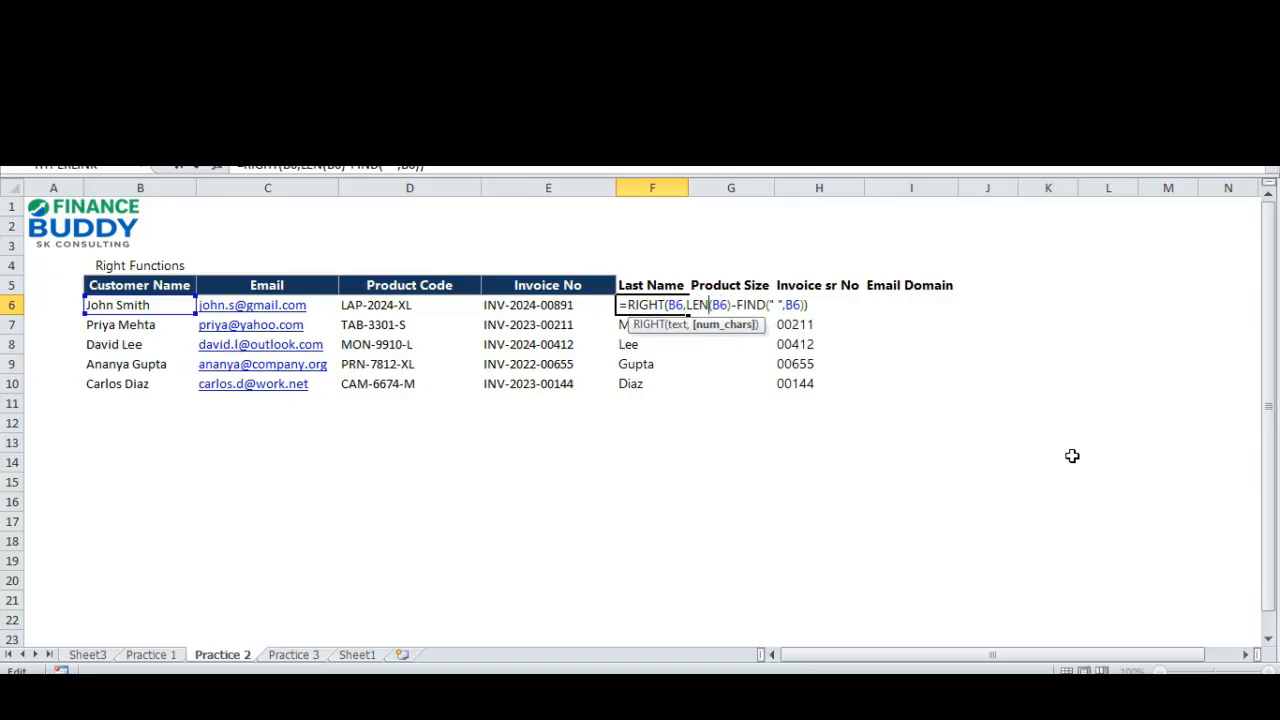
Copy LEN(B6) out of the F6 formula and enter it in J6 as =LEN(B6).
key(shift+Left)
key(shift+Left)
key(shift+Left)
key(shift+Left)
key(shift+Left)
key(shift+Left)
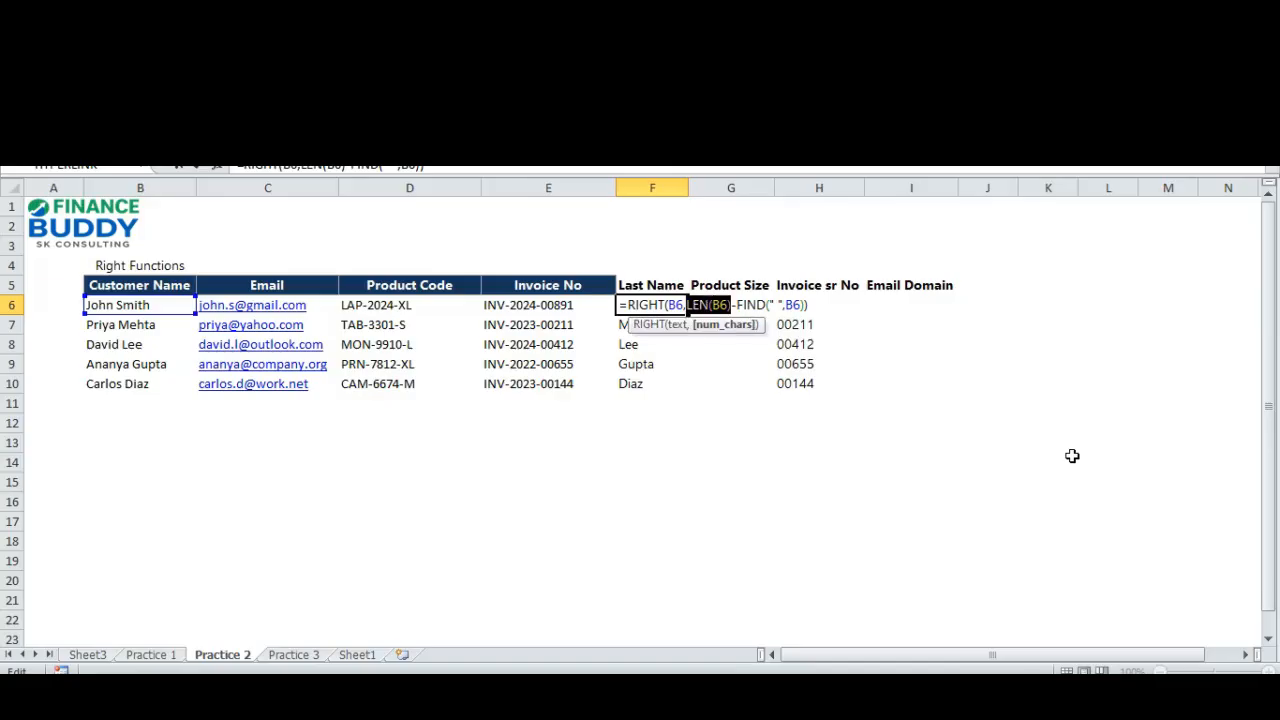
key(ctrl+Return)
key(Right)
key(Right)
key(Right)
key(Right)
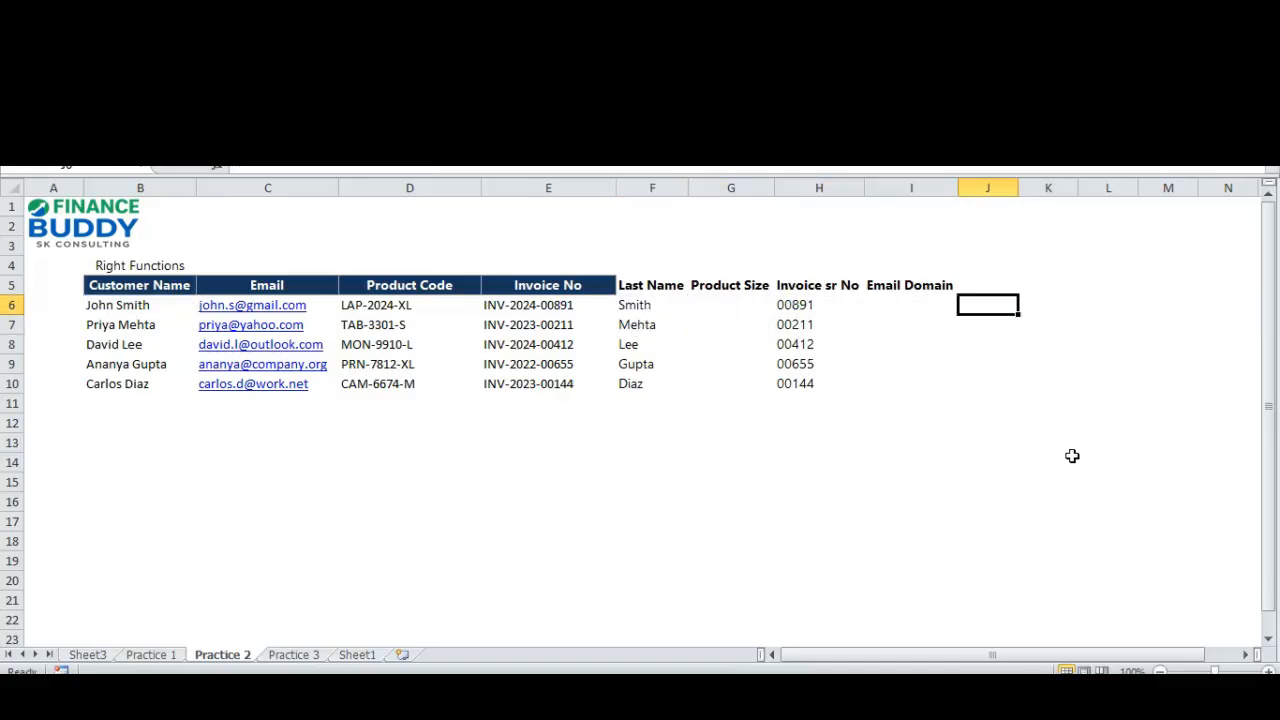
key(Left)
key(Left)
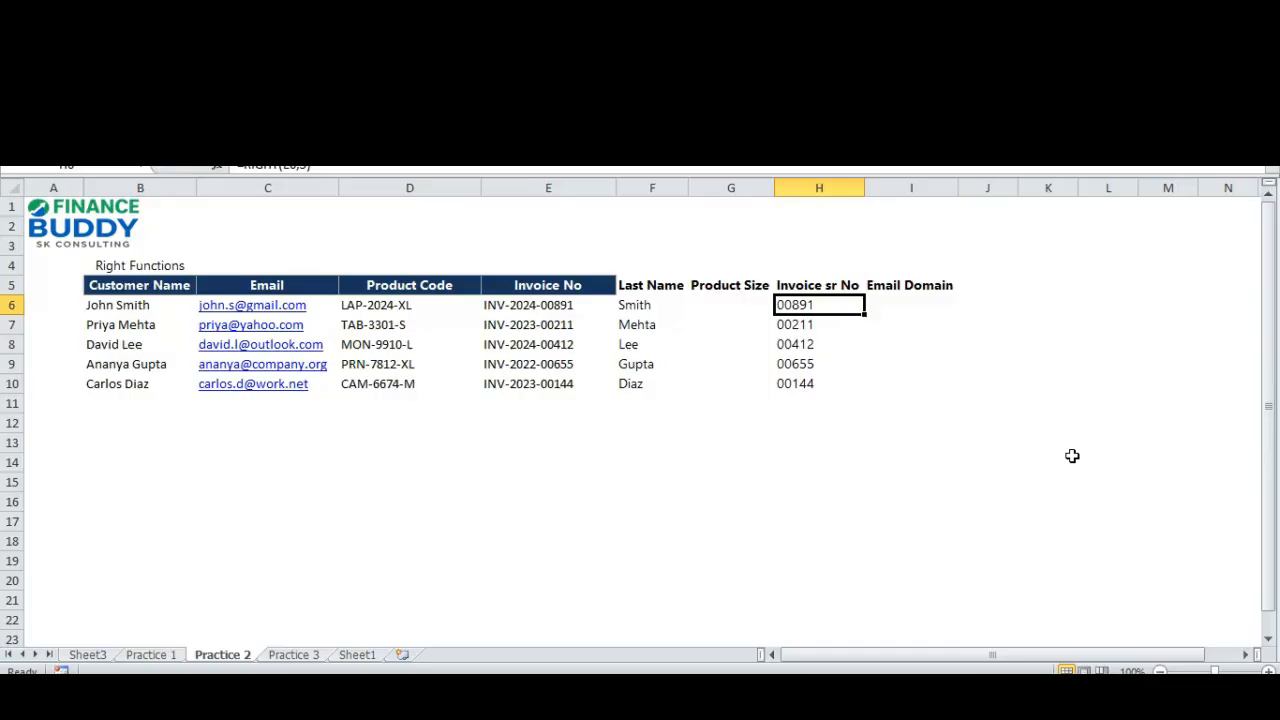
key(Right)
key(Right)
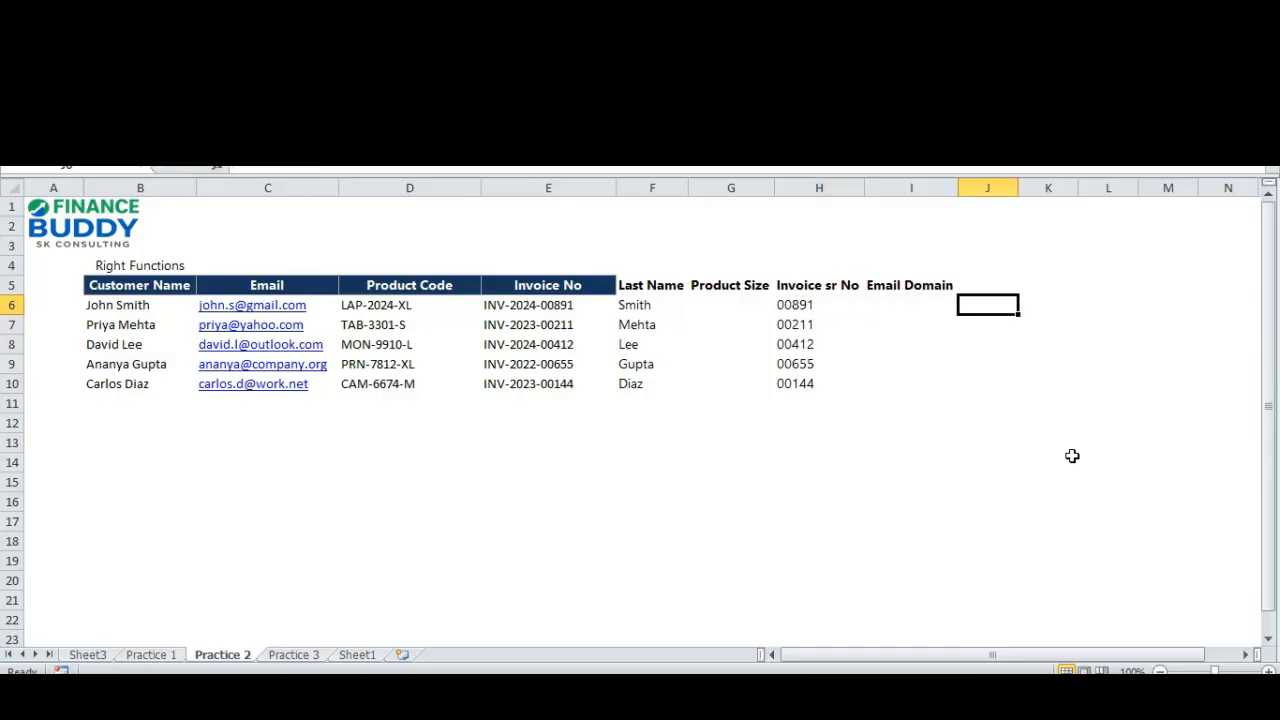
text(=LEN(B6))
key(ctrl+Return)
Copy the FIND(" ",B6) part from the end of the last-name formula in F6.
key(Left)
key(Left)
key(Left)
key(Left)
key(F2)
key(shift+Left)
key(shift+Left)
key(shift+Left)
key(shift+Left)
key(shift+Left)
key(shift+Left)
key(shift+Left)
key(shift+Left)
key(shift+Left)
key(shift+Left)
key(shift+Left)
key(shift+Left)
key(shift+Left)
key(shift+Left)
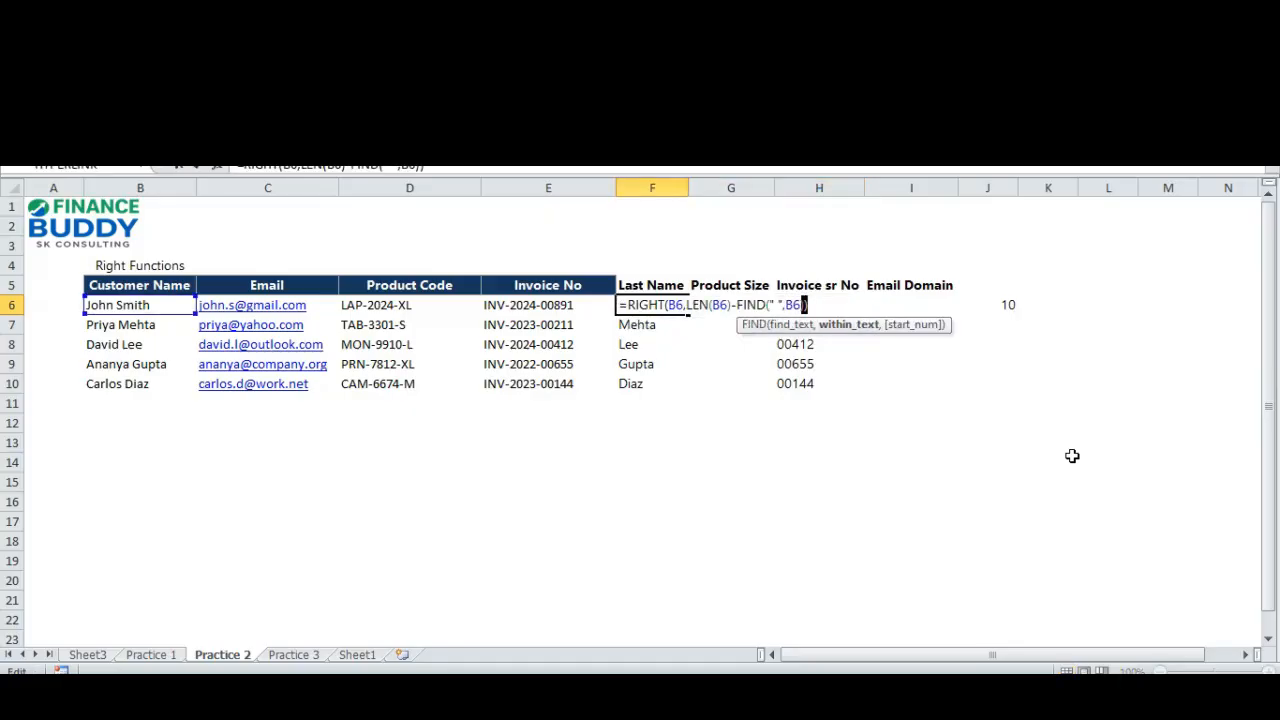
key(Return)
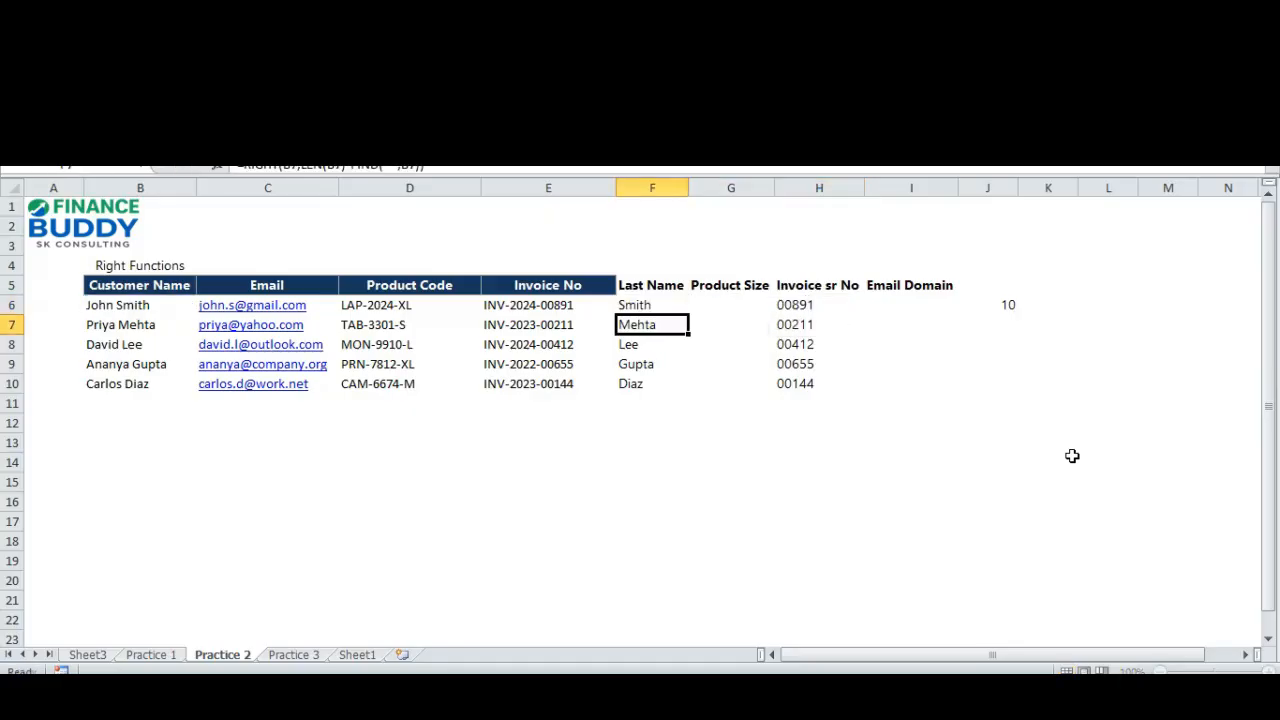
Paste the copied part into K6 and make it the formula =FIND(" ",B6), accepting the proposed bracket correction.
key(Up)
key(Right)
key(Up)
key(Right)
key(Right)
key(F2)
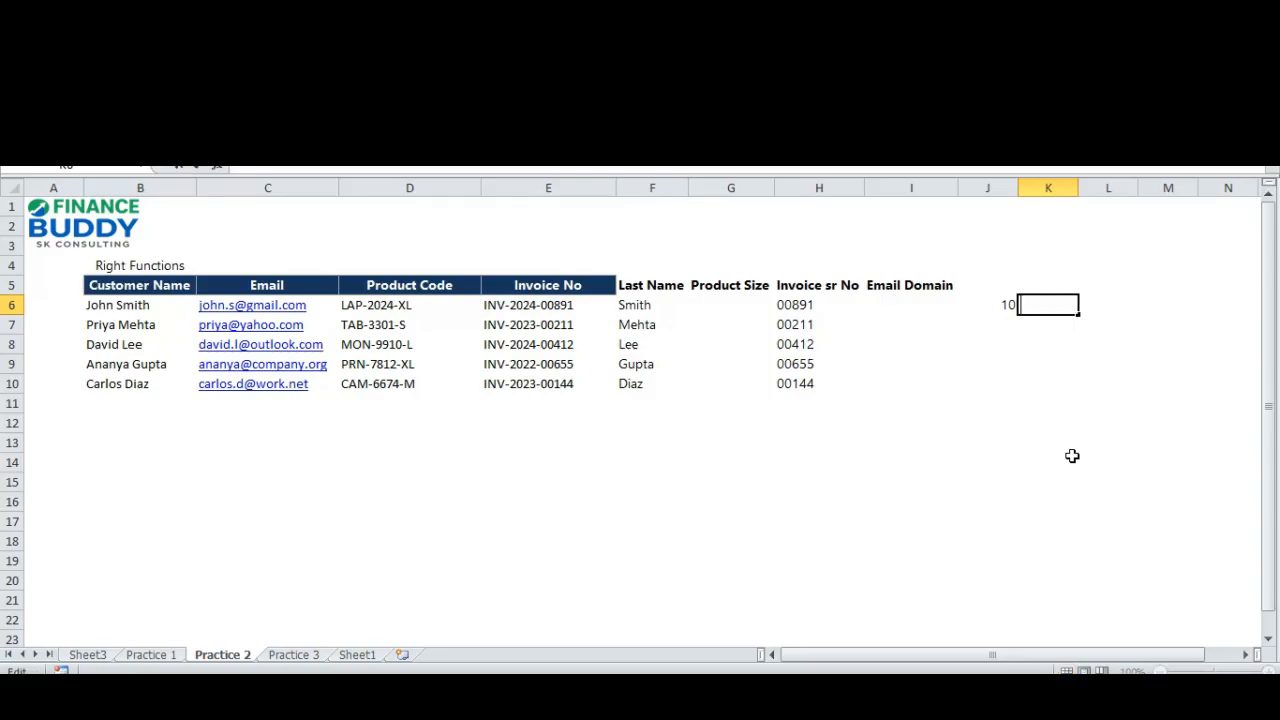
key(ctrl+v)
key(Left)
key(Left)
key(Left)
key(Left)
key(Left)
key(Left)
key(Left)
key(Left)
key(Left)
key(Left)
key(Left)
key(Left)
key(Left)
key(Left)
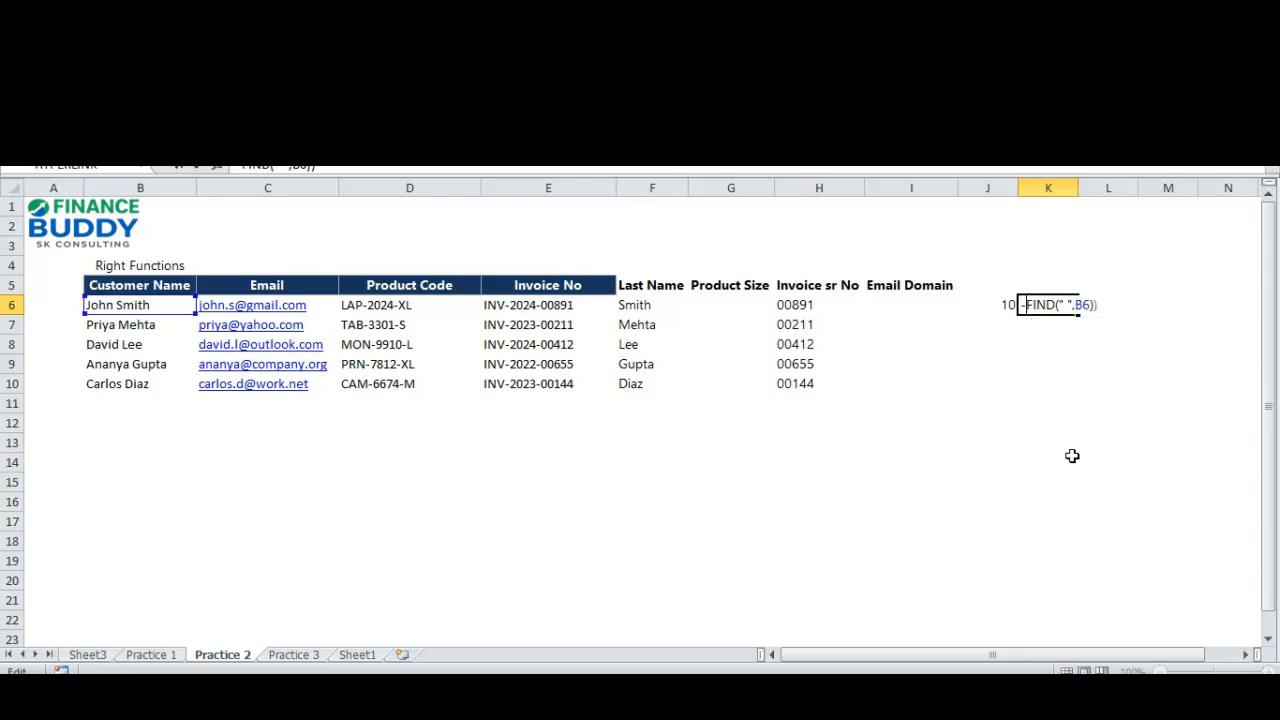
key(Delete)
text(=)
key(Return)
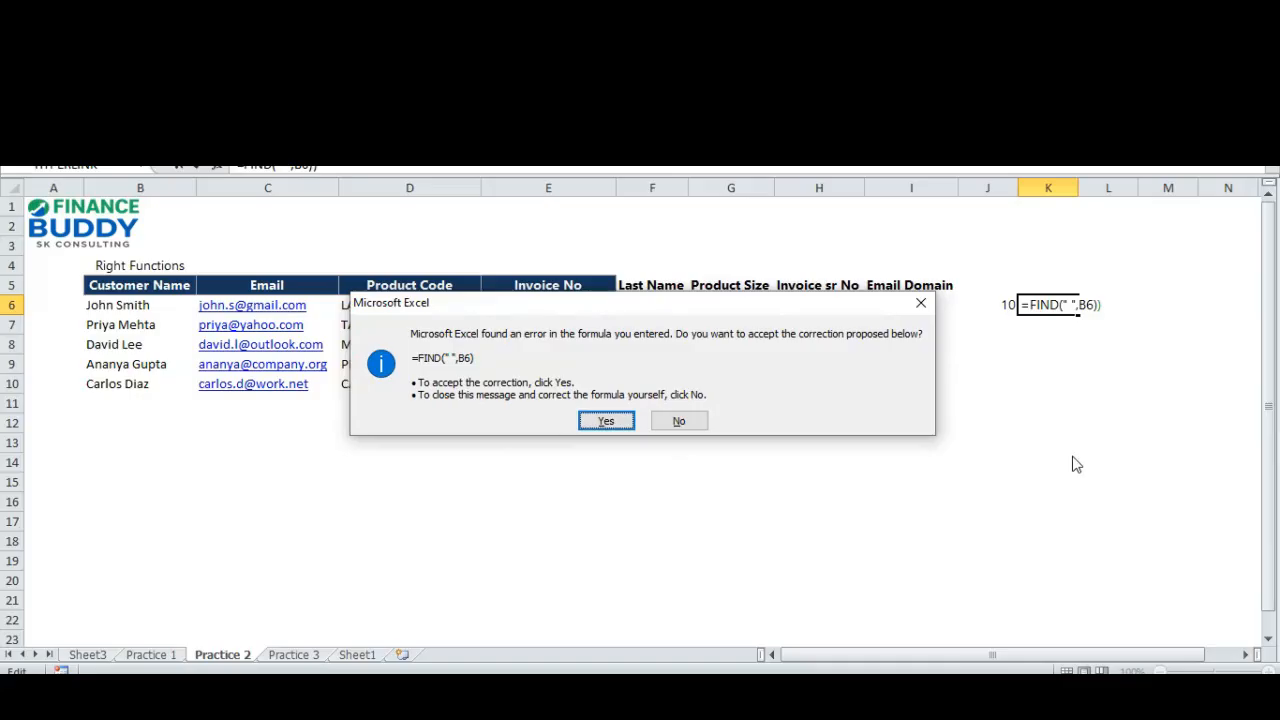
key(Return)
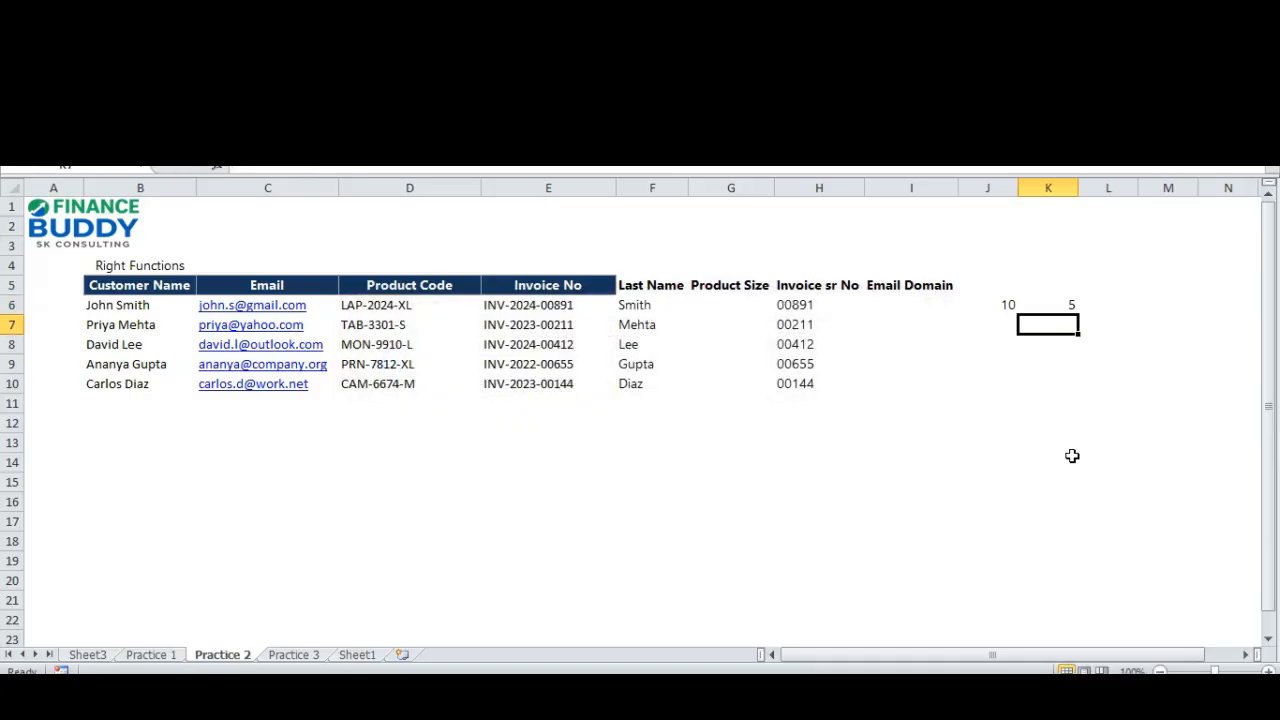
key(Up)
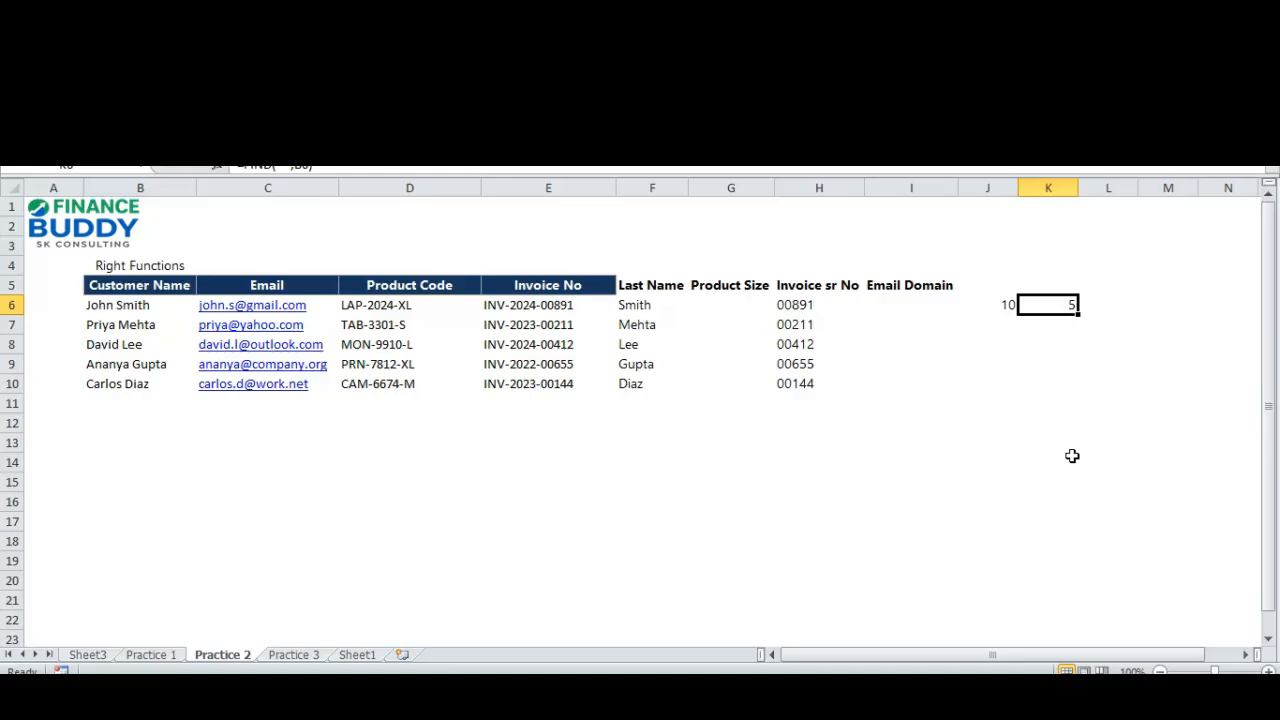
Compare the LEN result in J6 with the FIND result in K6, and check both against the customer name in B6.
key(Left)
key(Right)
key(Left)
key(Right)
key(Left)
key(Right)
key(Left)
key(Right)
key(Left)
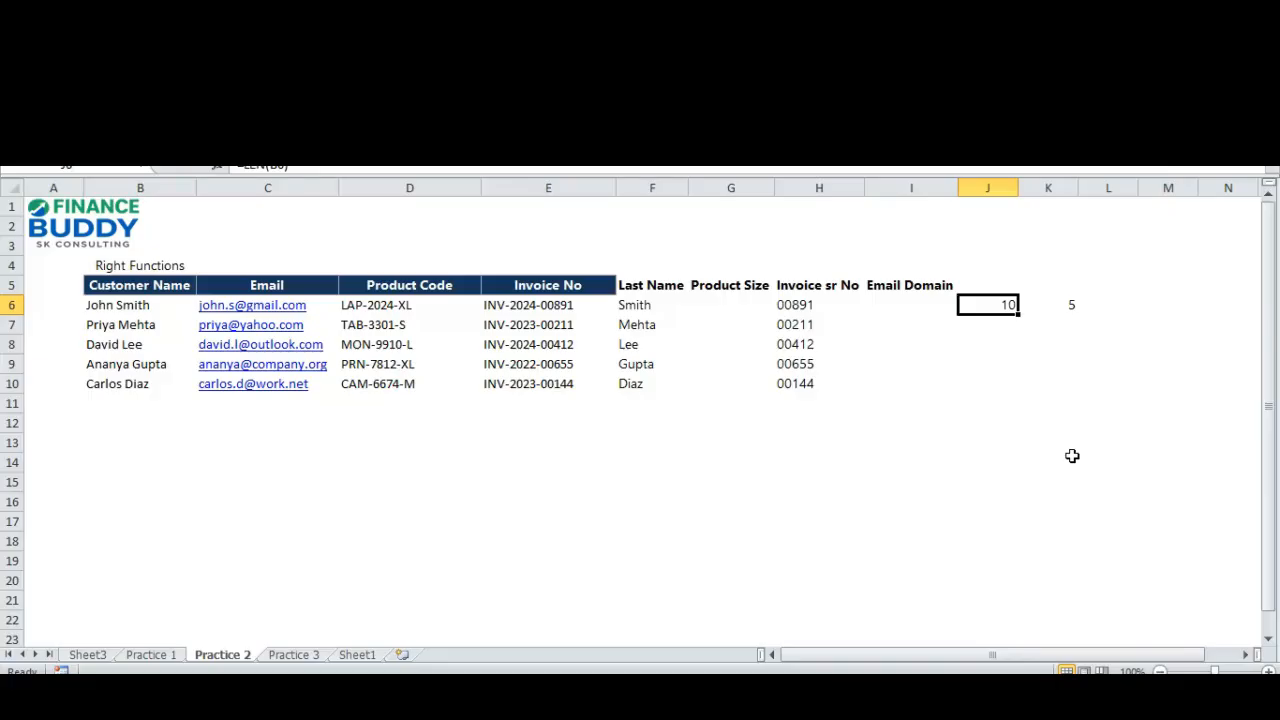
key(Left)
key(Left)
key(Left)
key(Left)
key(Left)
key(Left)
key(Left)
key(Left)
key(Left)
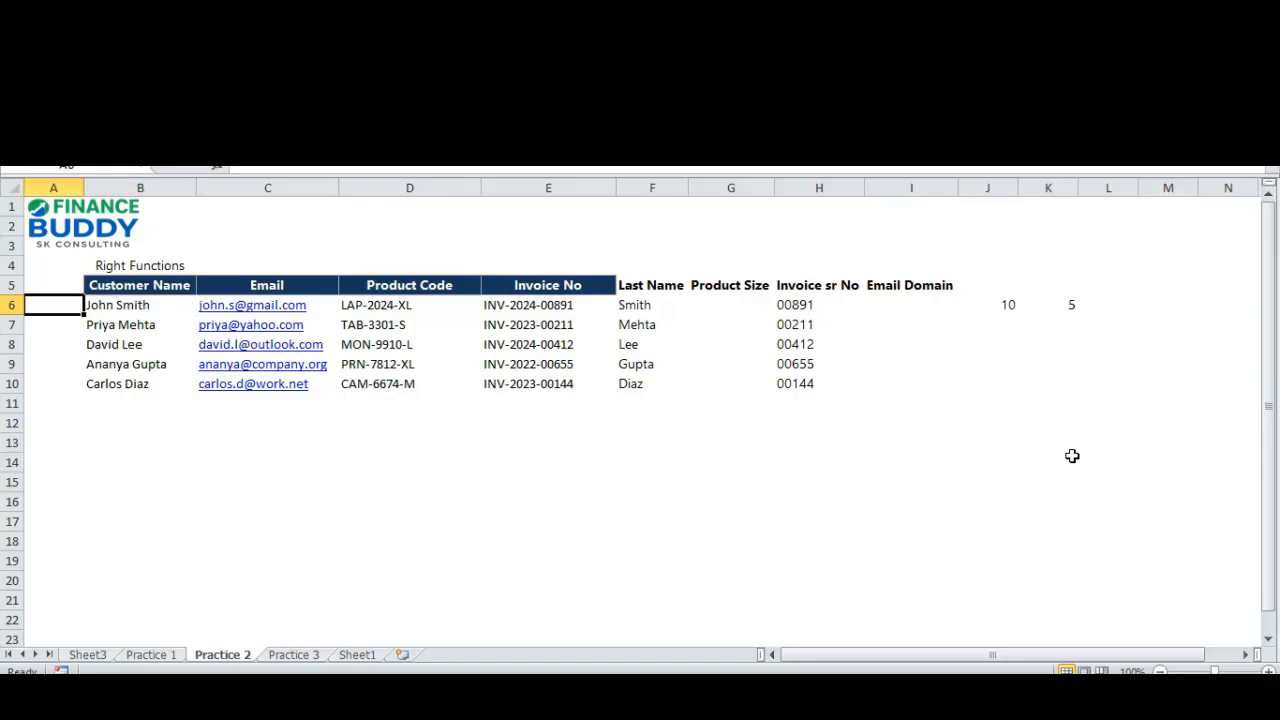
key(Right)
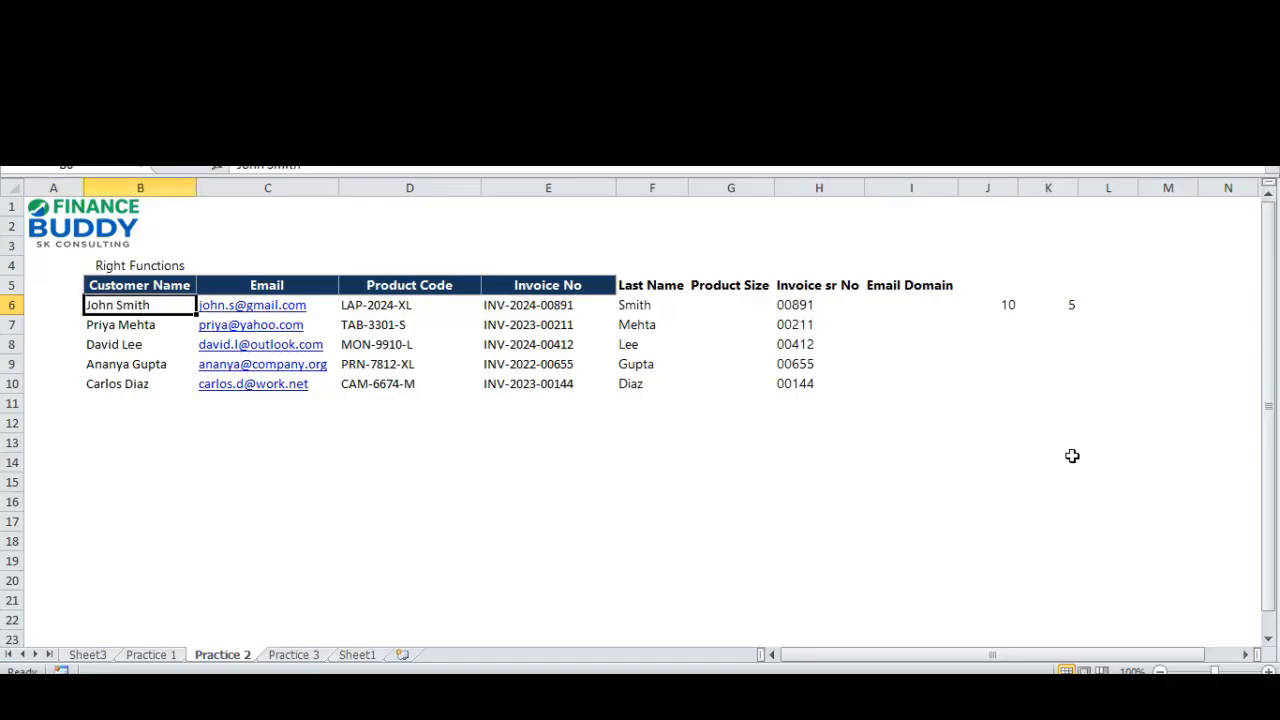
Examine the FIND formula in K6 and its space argument against the customer name in B6 and the LEN result in J6.
key(Left)
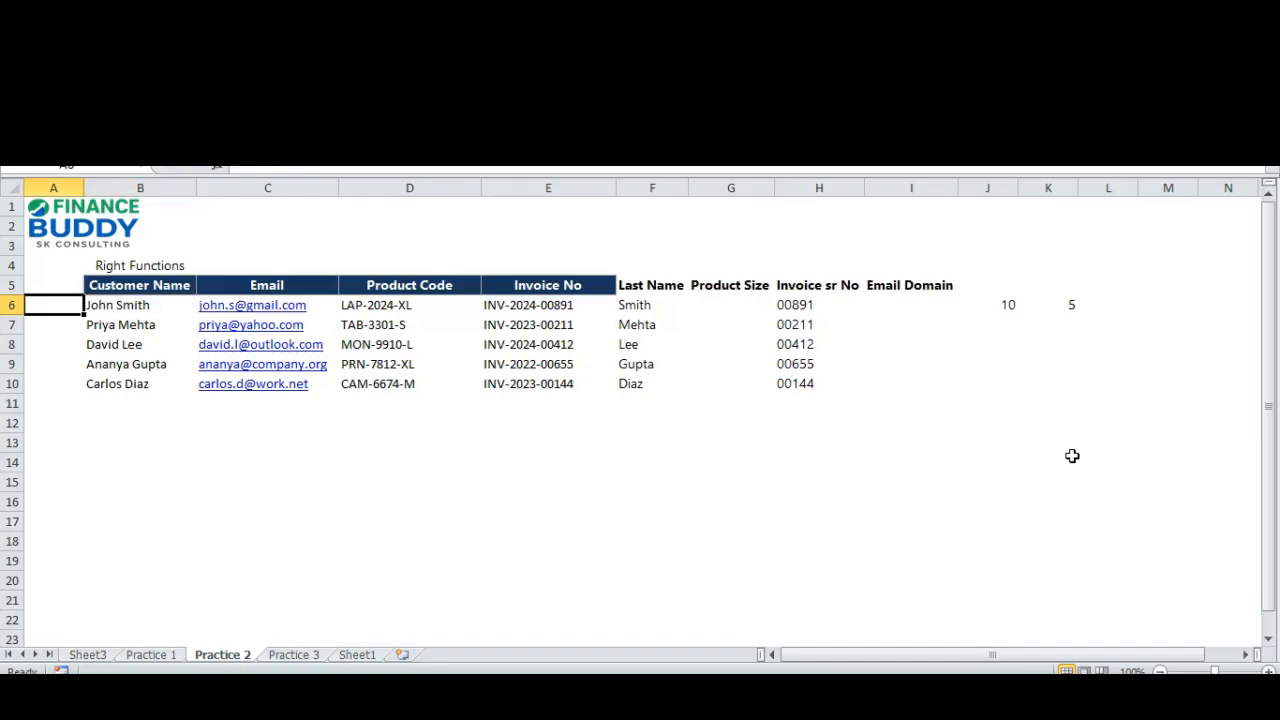
key(Right)
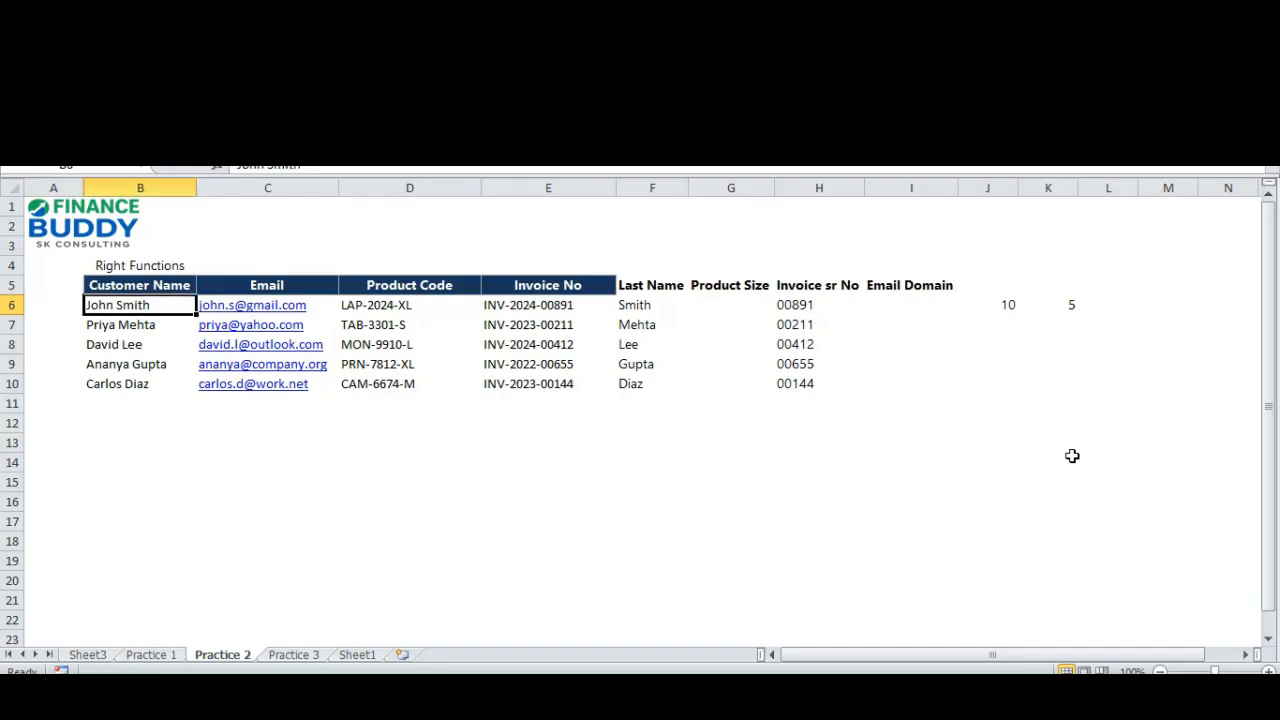
key(Right)
key(Right)
key(Right)
key(Right)
key(Right)
key(Right)
key(Right)
key(Right)
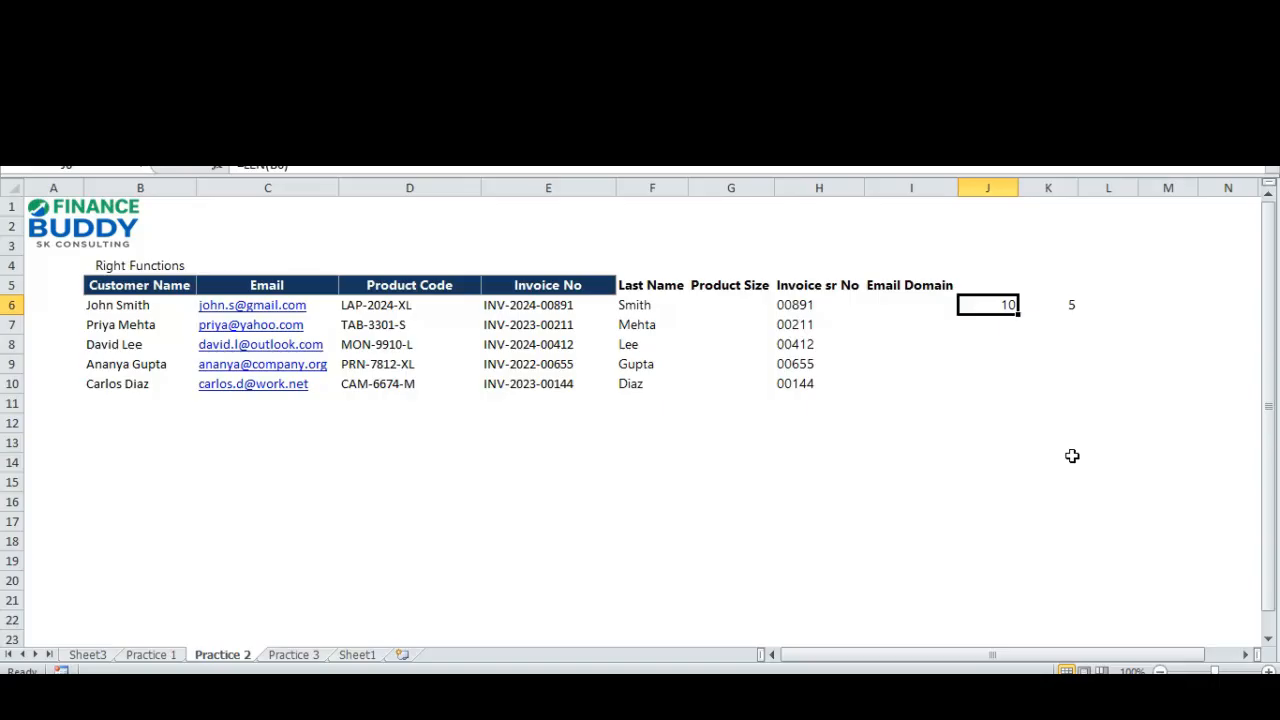
key(Right)
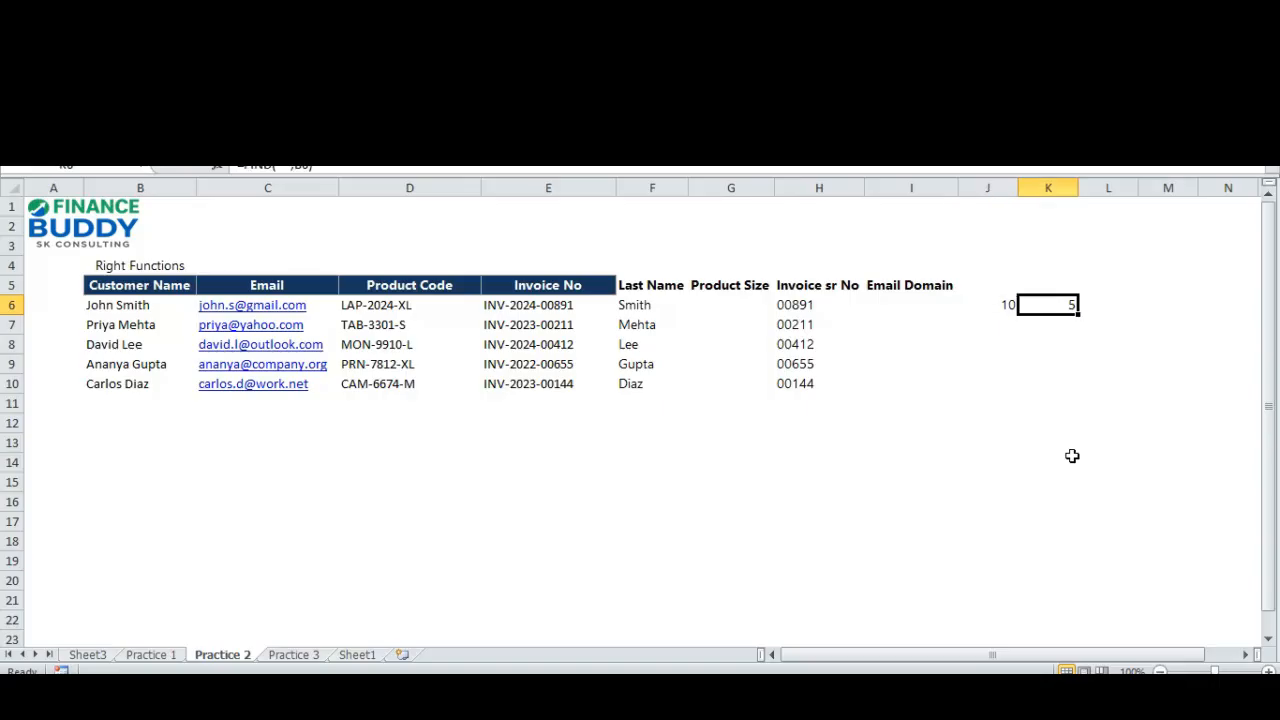
key(F2)
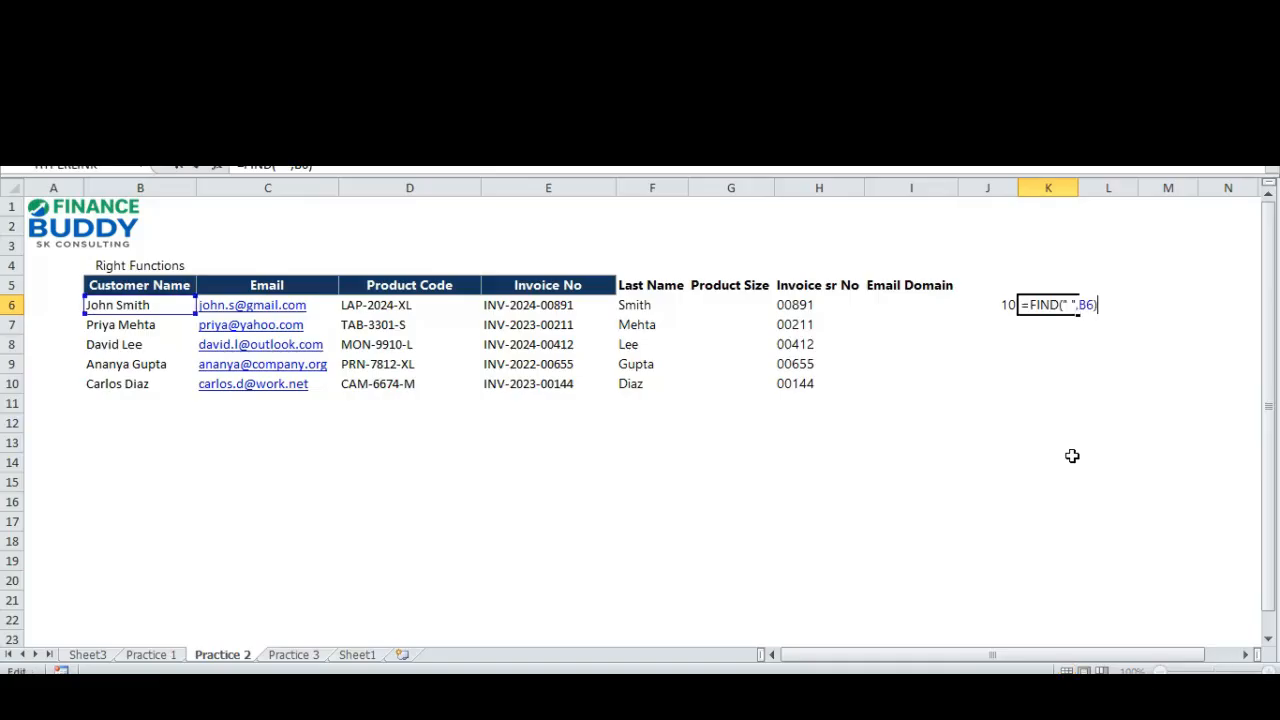
key(Left)
key(Left)
key(Left)
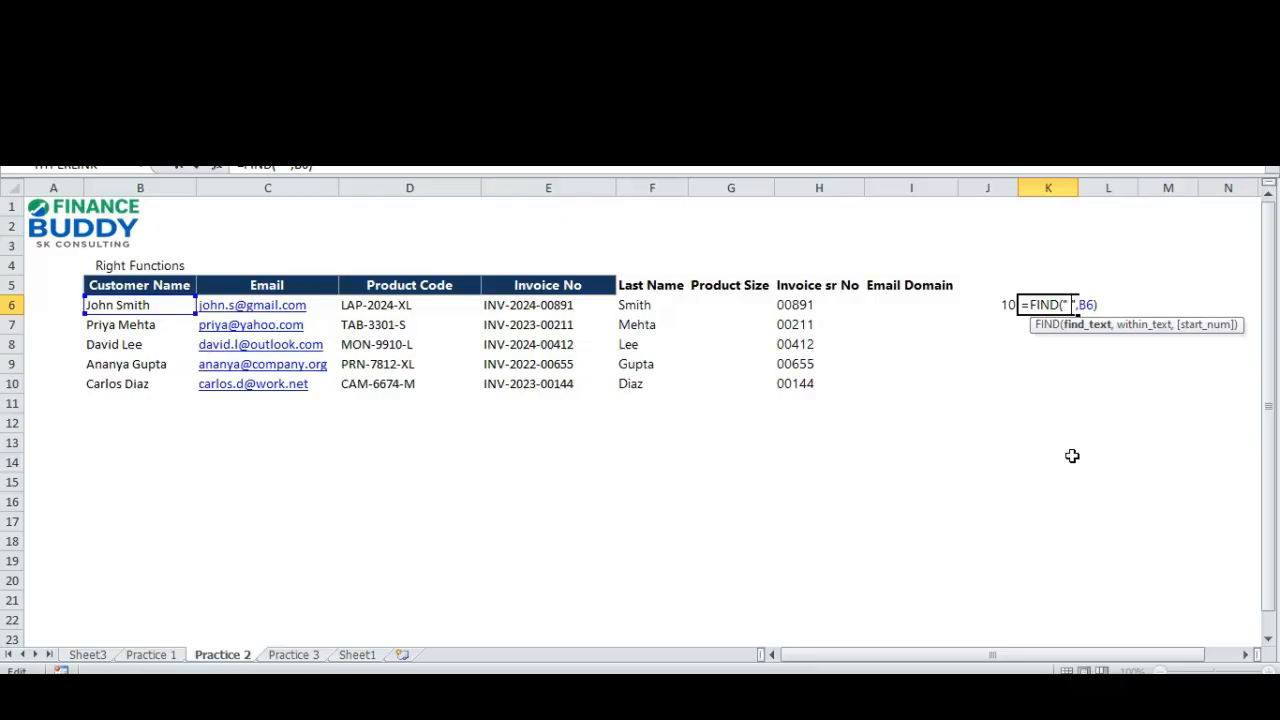
key(Right)
key(Right)
key(Right)
key(Escape)
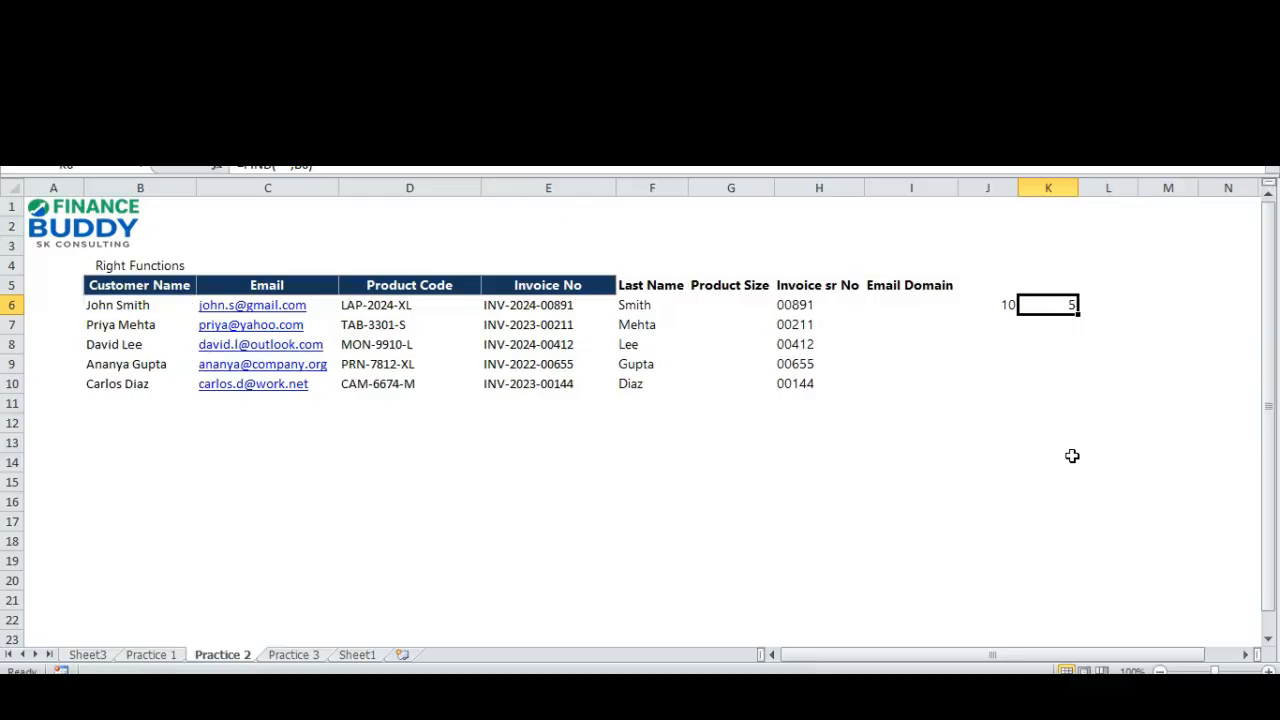
Trace how the LEN and FIND results in J6:K6 relate to the full name in B6 and the last name in F6.
key(Left)
key(Left)
key(Left)
key(Left)
key(Left)
key(Left)
key(Left)
key(Left)
key(Left)
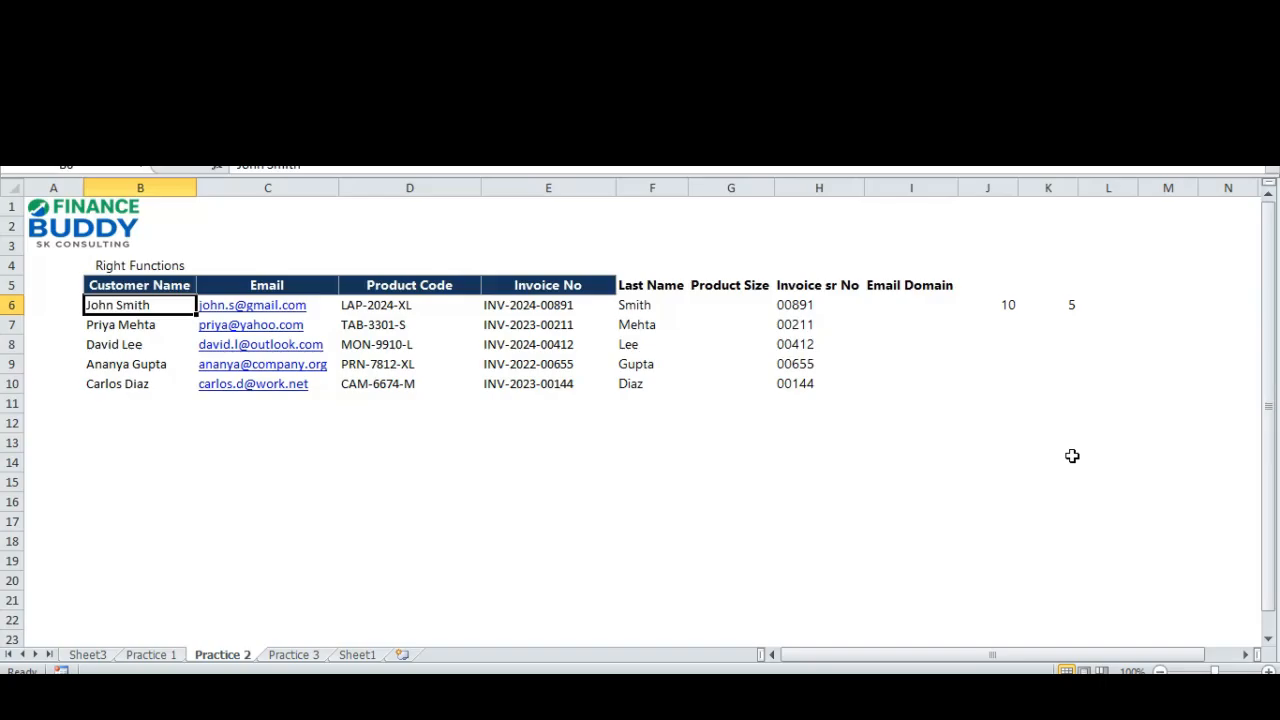
key(Right)
key(Right)
key(Right)
key(Right)
key(Right)
key(Right)
key(Right)
key(Right)
key(Right)
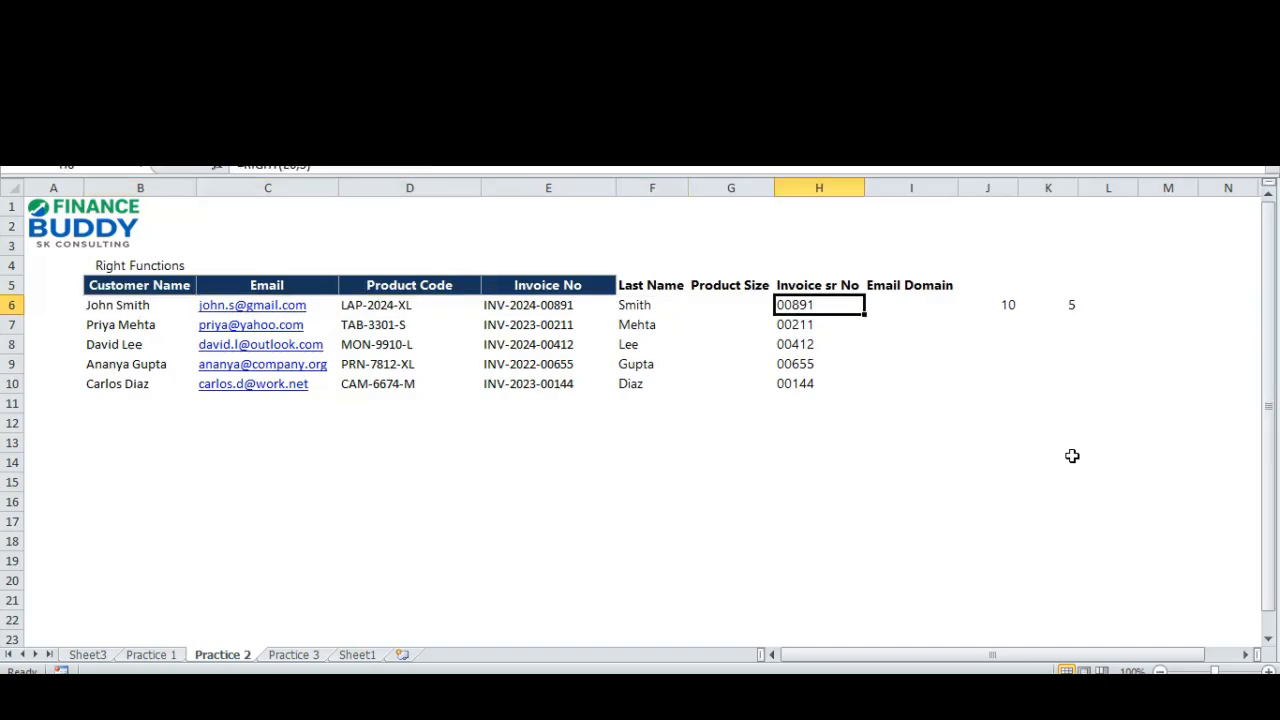
key(Left)
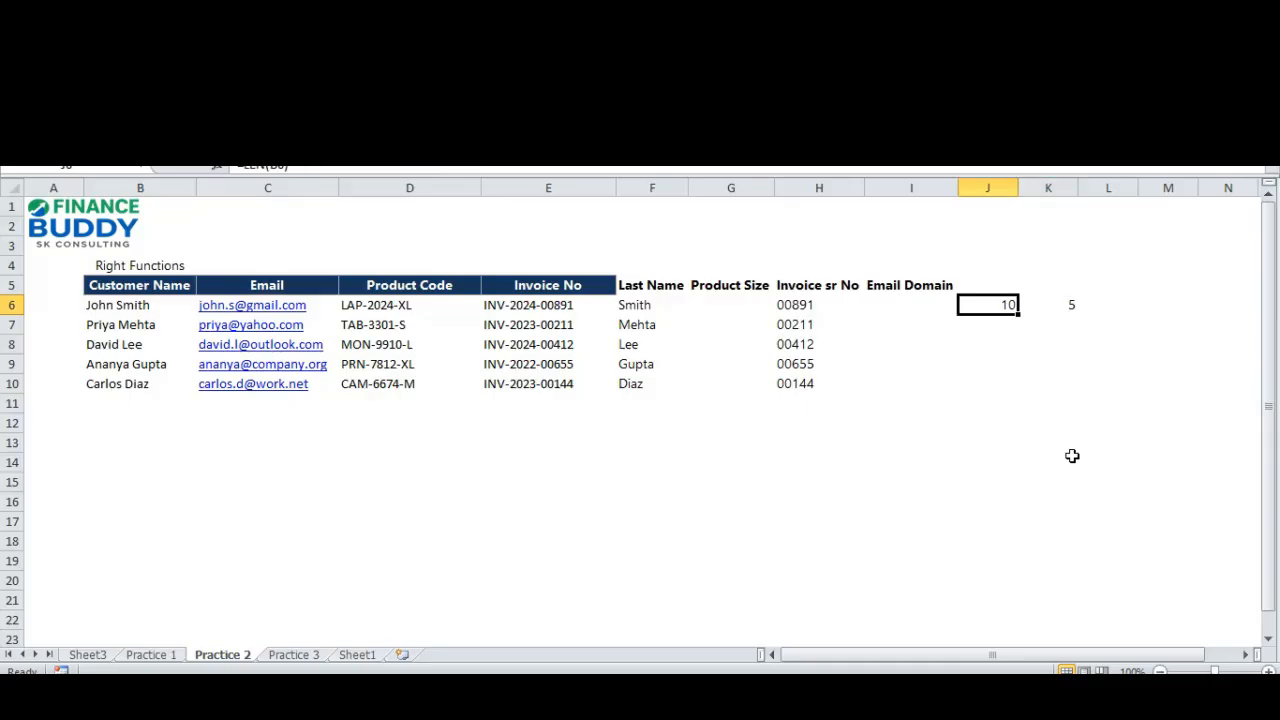
key(Right)
key(shift+Left)
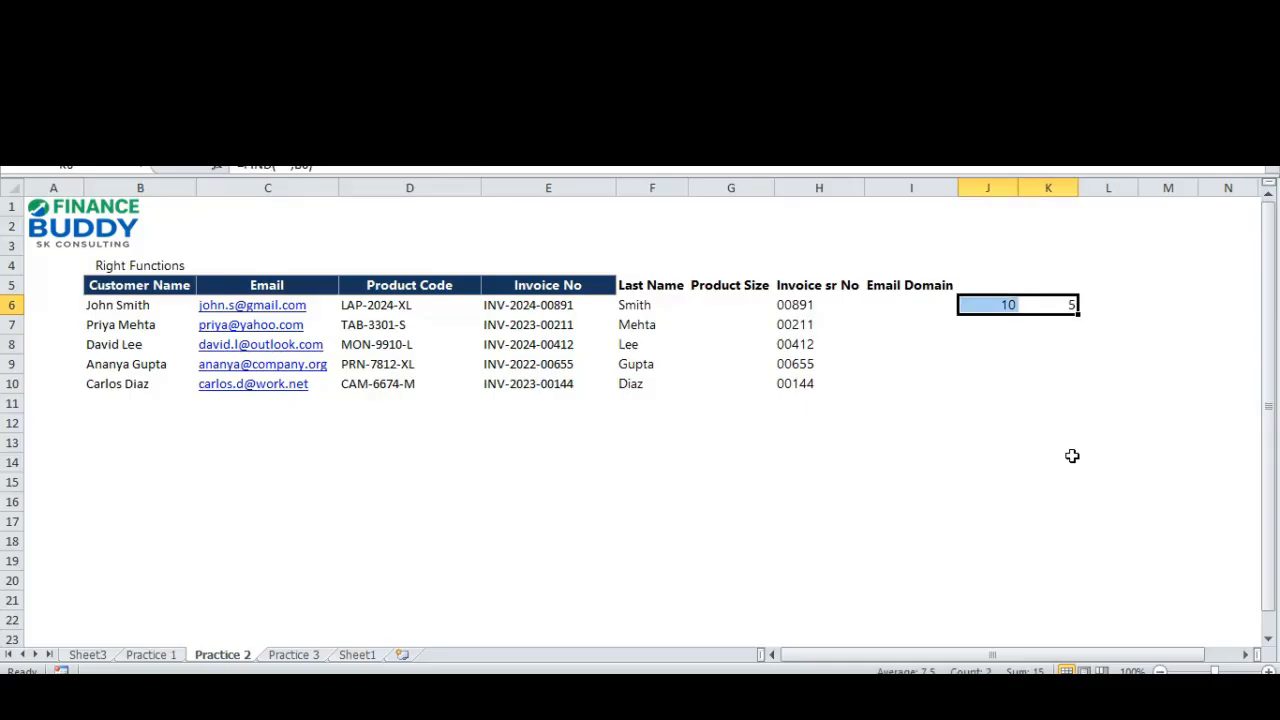
key(Left)
key(Left)
key(Left)
key(Left)
key(Left)
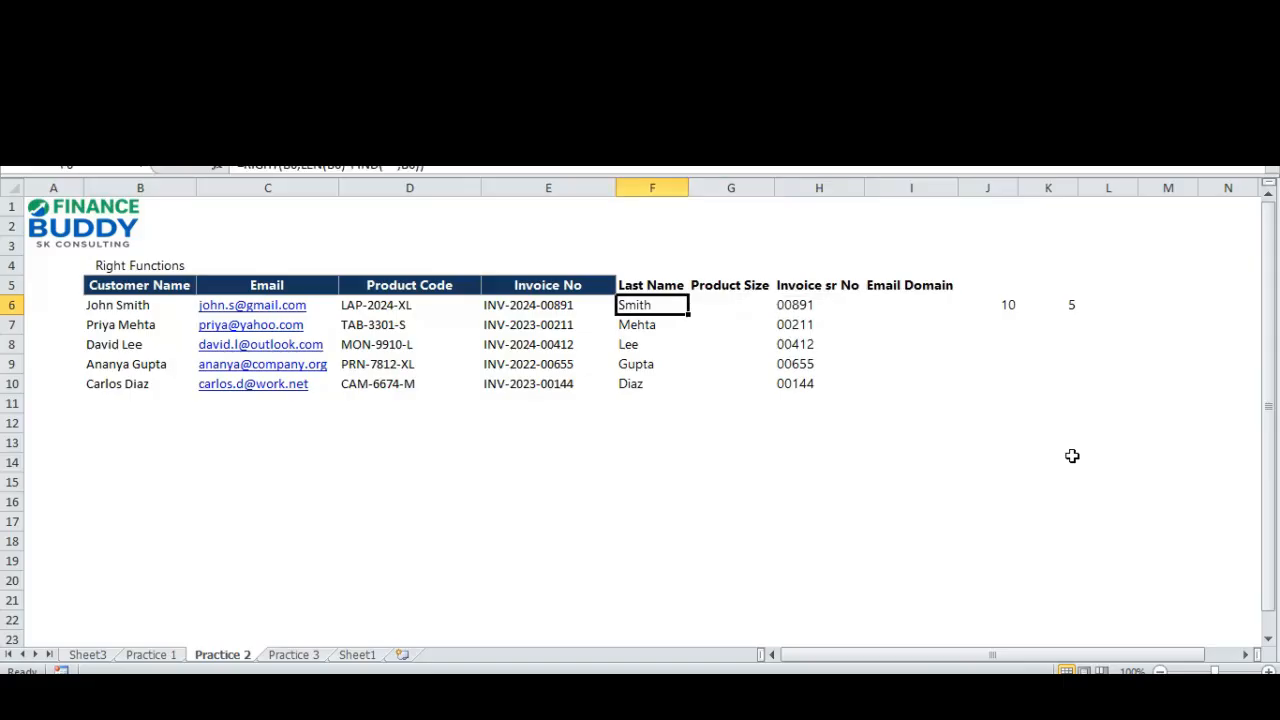
Compare the fixed character count in the H6 invoice formula with the calculated character count in the F6 last-name formula.
key(Right)
key(Right)
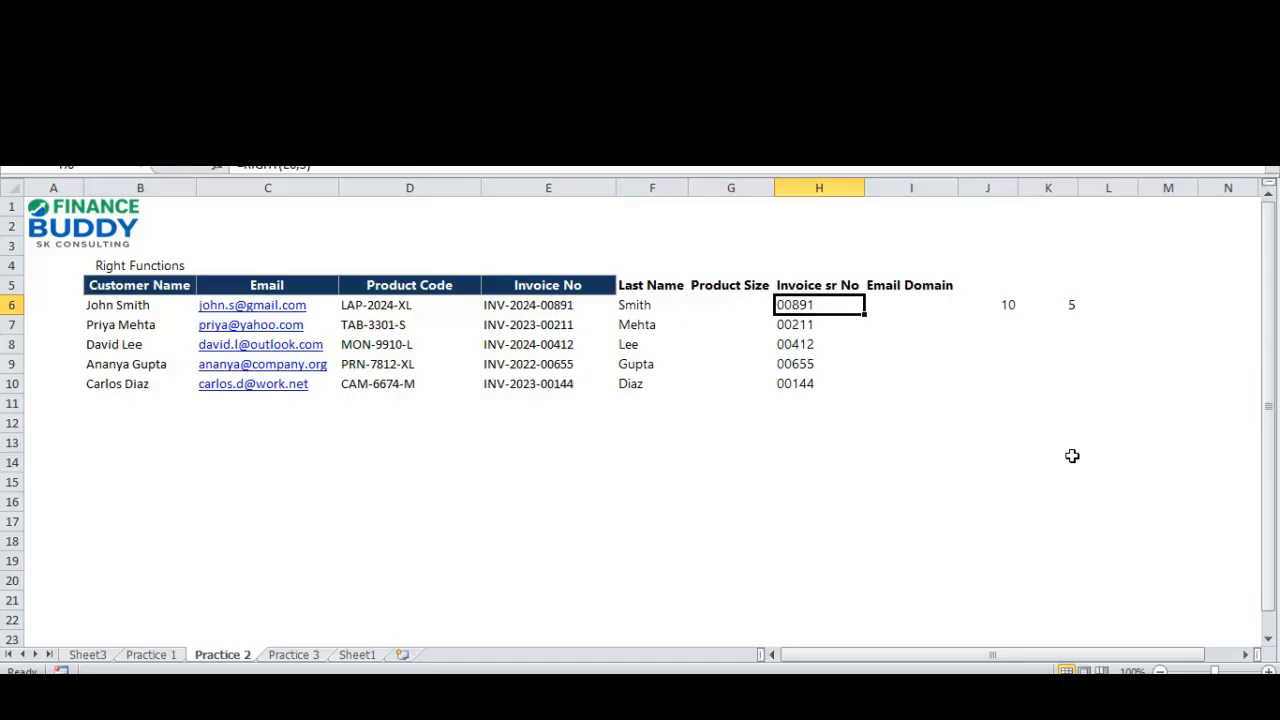
key(F2)
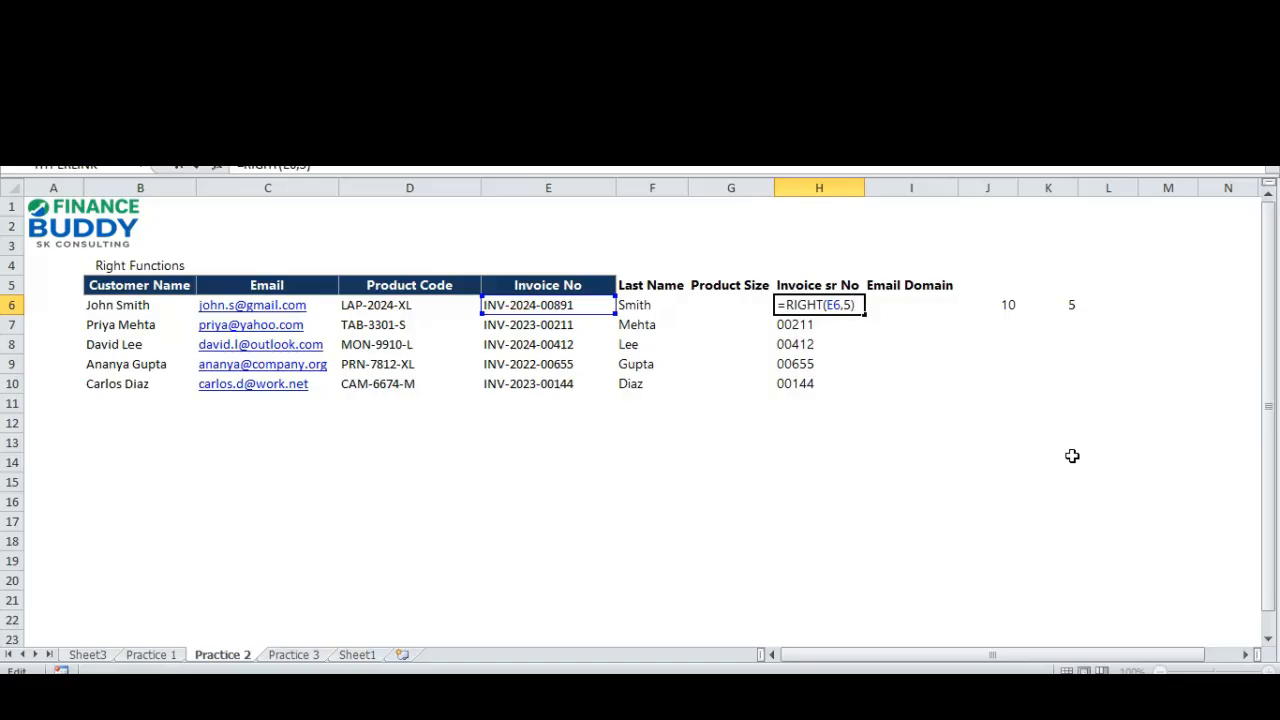
key(Escape)
key(Left)
key(Left)
key(F2)
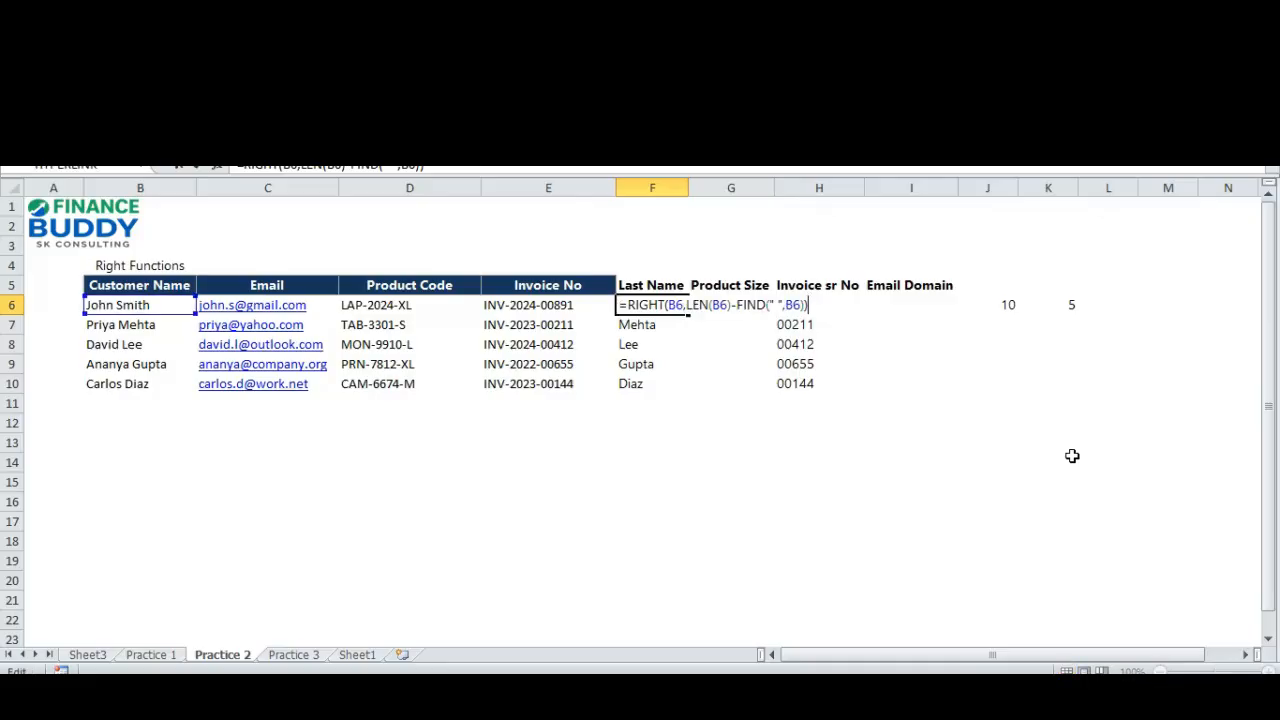
key(Left)
key(Left)
key(Left)
key(Left)
key(Left)
key(Left)
key(Left)
key(Left)
key(Left)
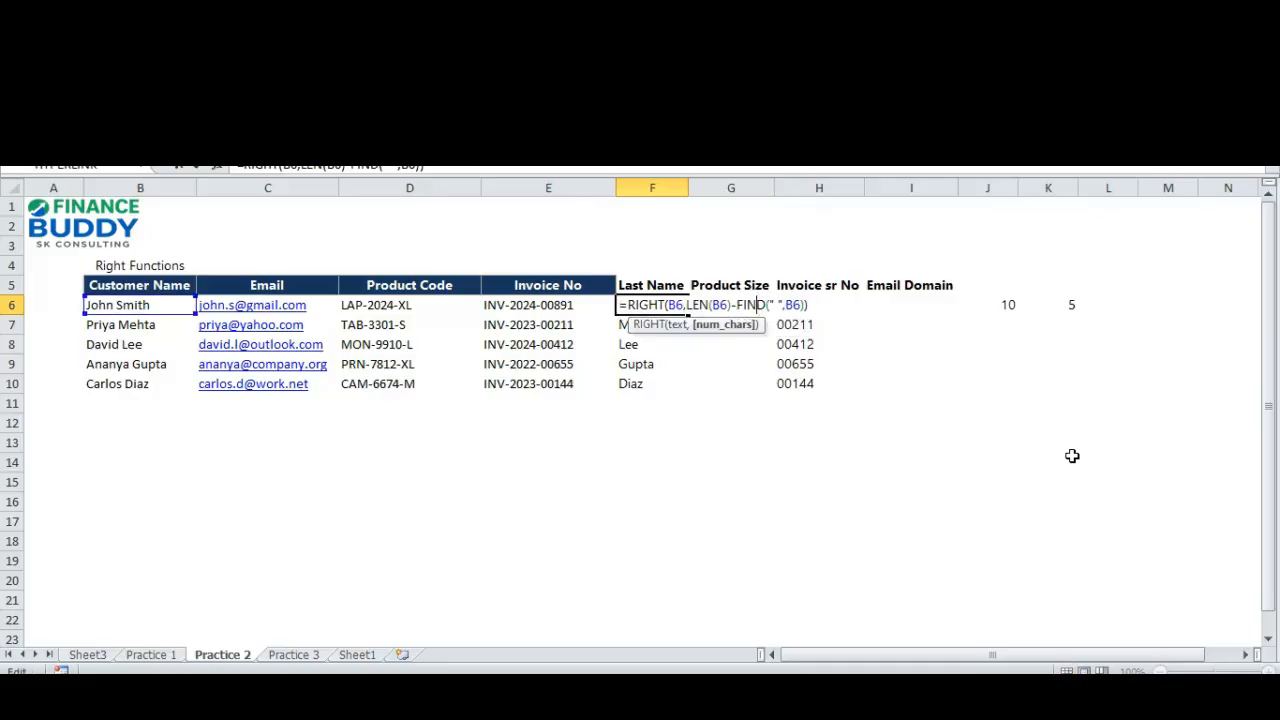
key(Tab)
key(Right)
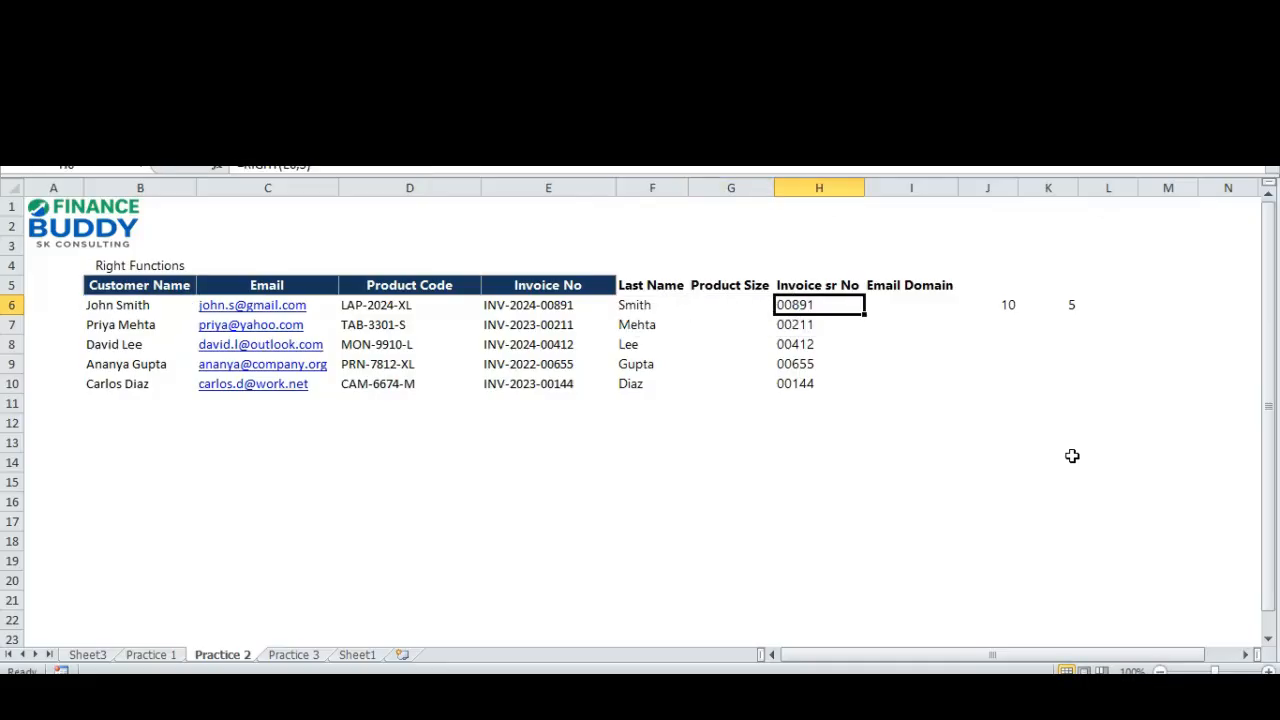
key(F2)
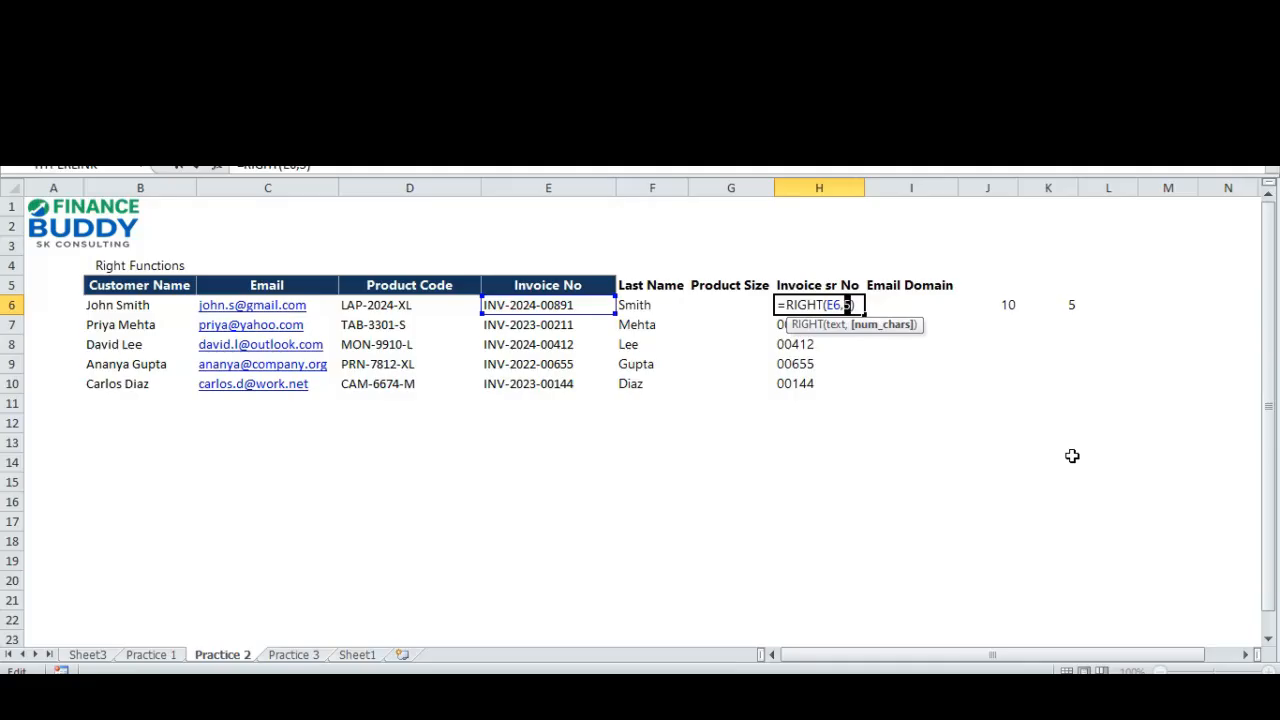
key(Escape)
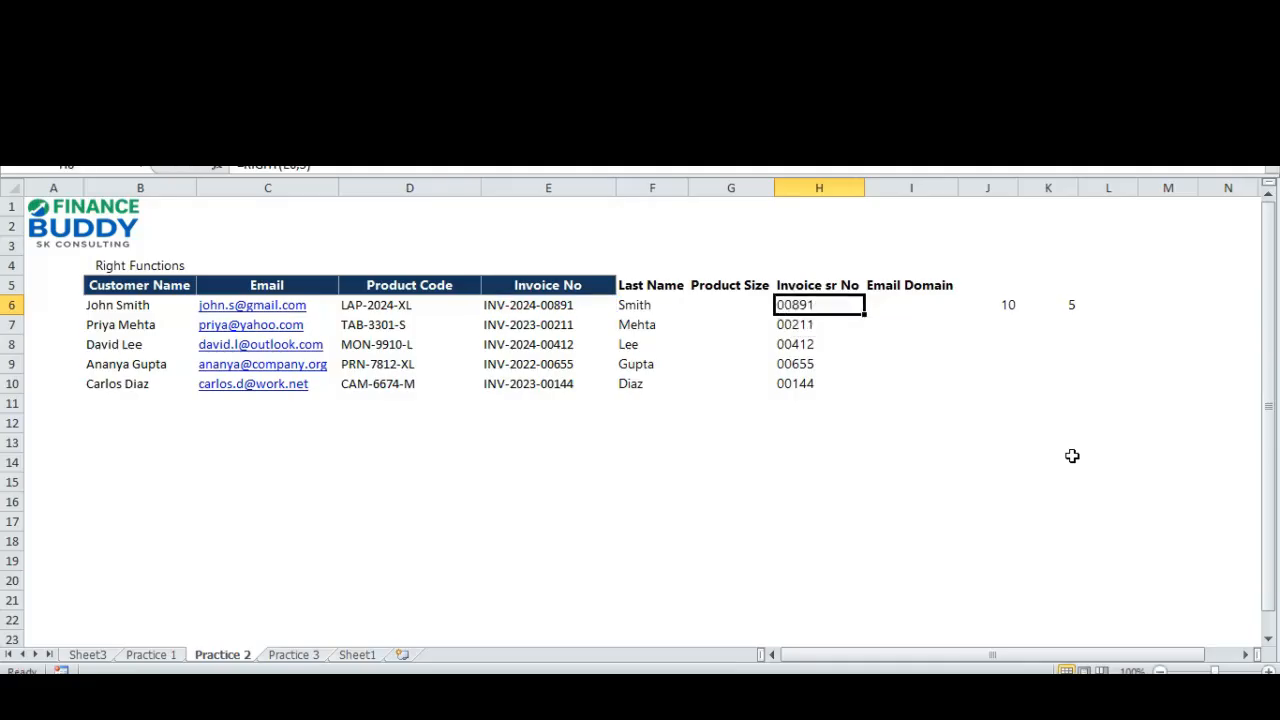
Examine the LEN minus FIND character count in the F6 formula and inspect the same last-name formula in F8.
key(Left)
key(Left)
key(F2)
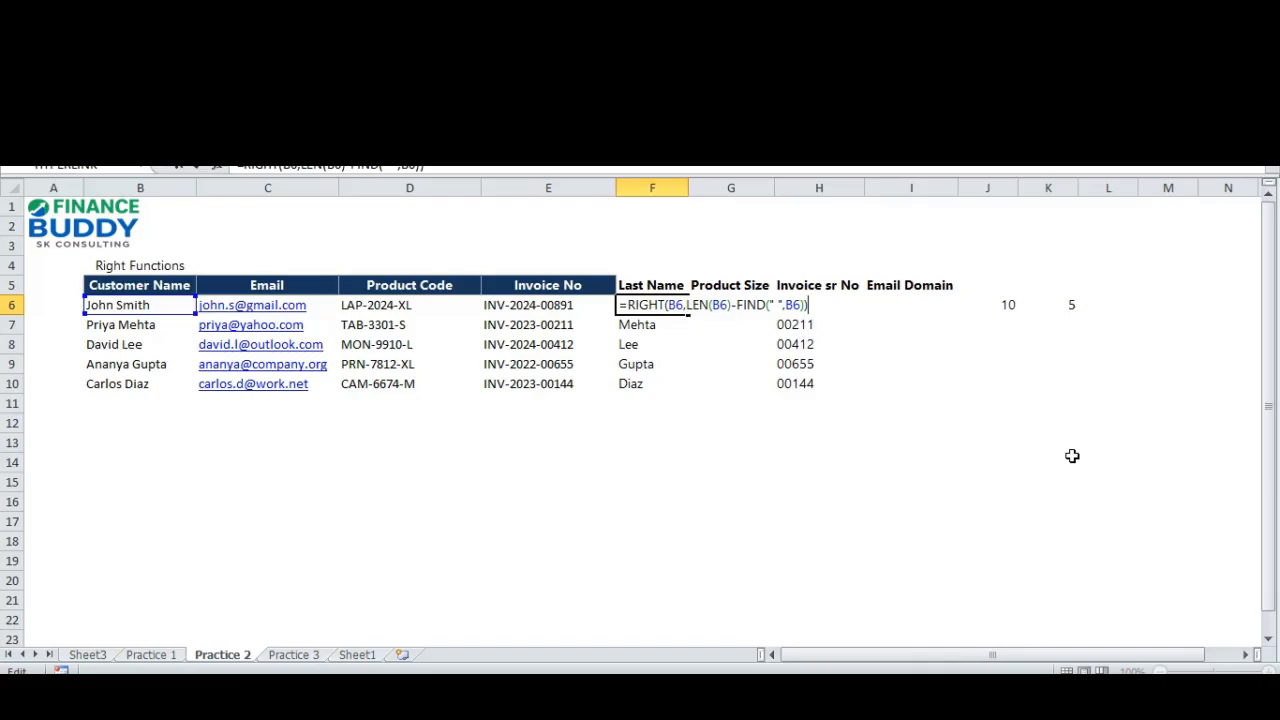
key(Escape)
key(F2)
key(Left)
key(Left)
key(Left)
key(Left)
key(Left)
key(Left)
key(Left)
key(Left)
key(Left)
key(Left)
key(Left)
key(Left)
key(Left)
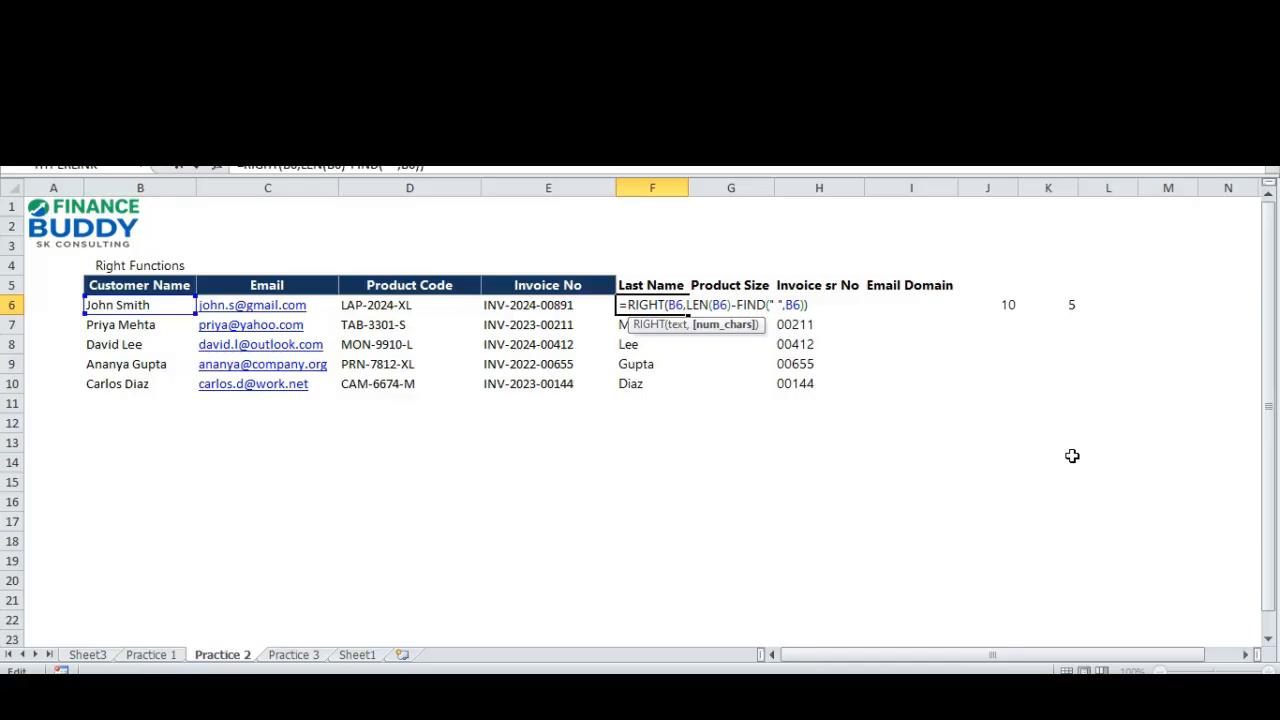
key(Escape)
key(Down)
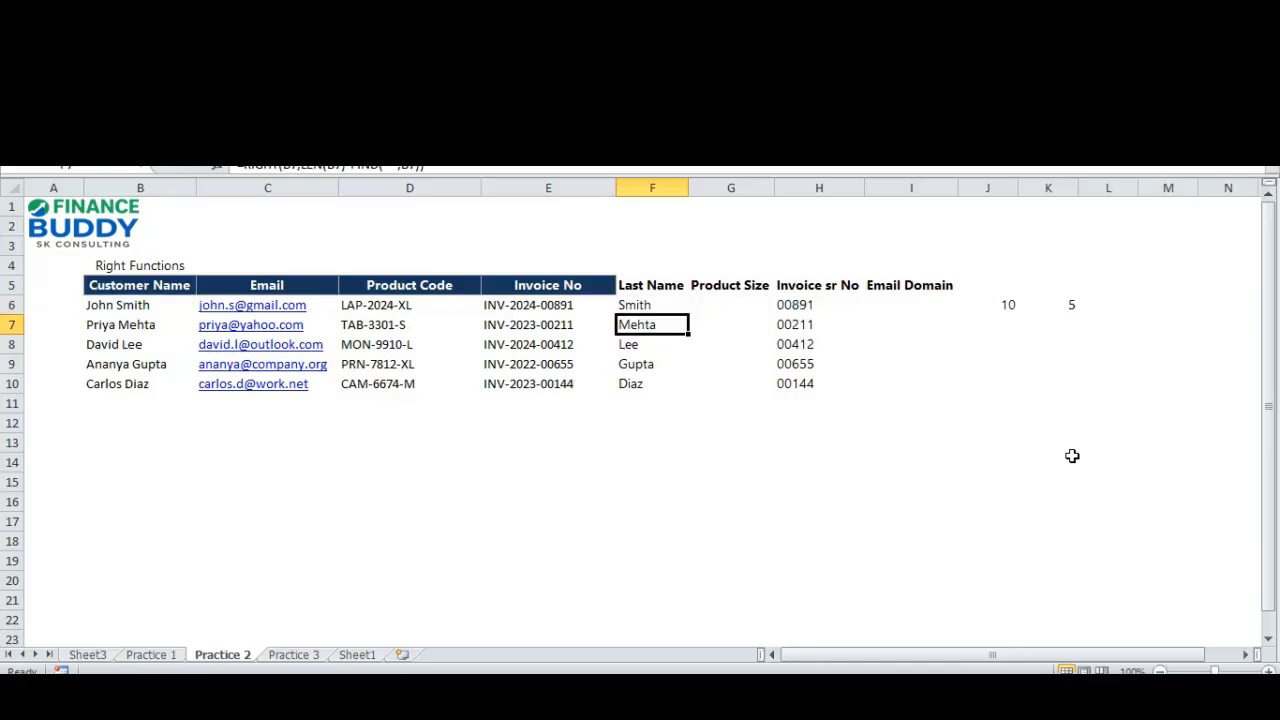
key(Down)
key(F2)
key(Escape)
Copy the LEN and FIND helper formulas from J6:K6 into J8:K8.
key(Right)
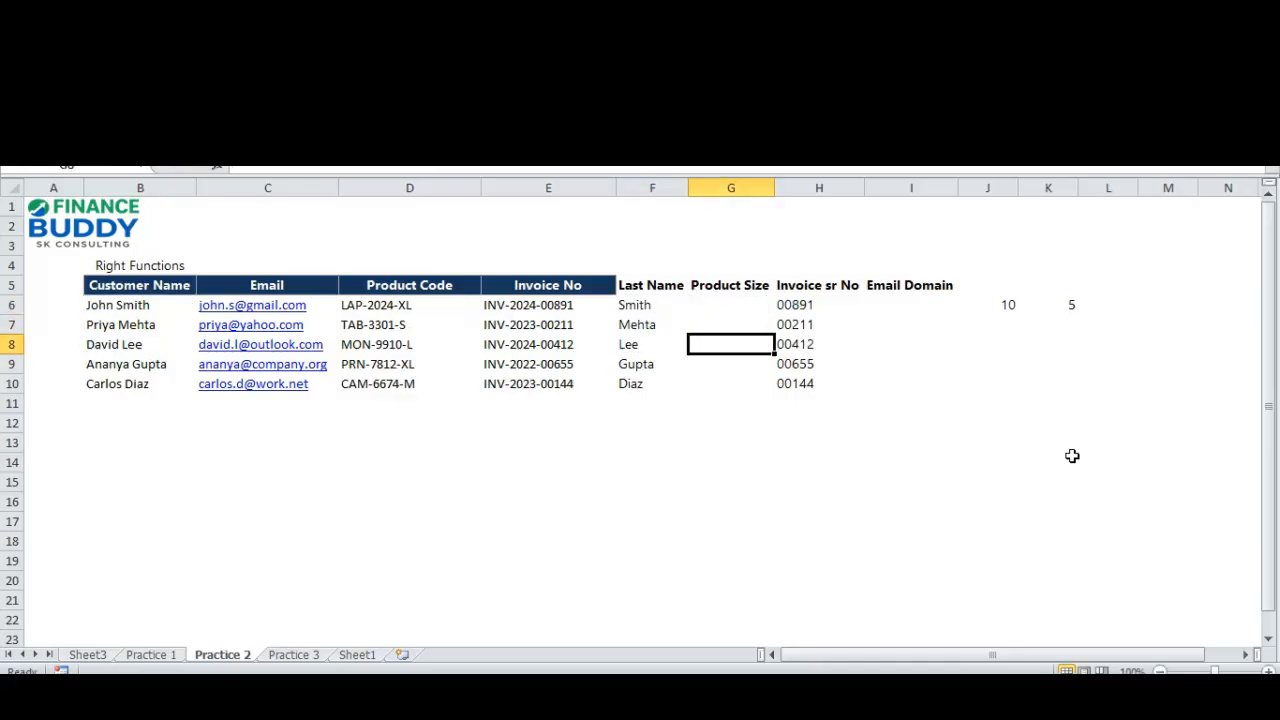
key(Right)
key(Right)
key(Right)
key(Up)
key(Up)
key(shift+Right)
key(ctrl+c)
key(Down)
key(Down)
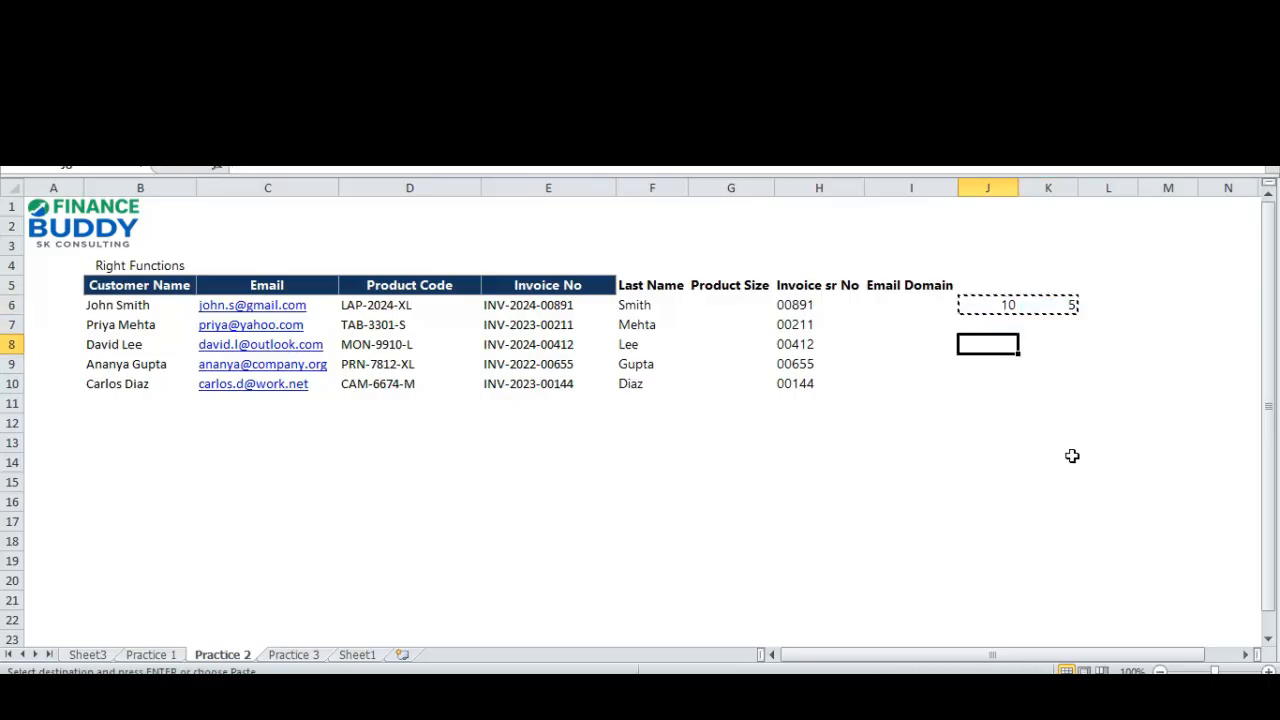
key(Return)
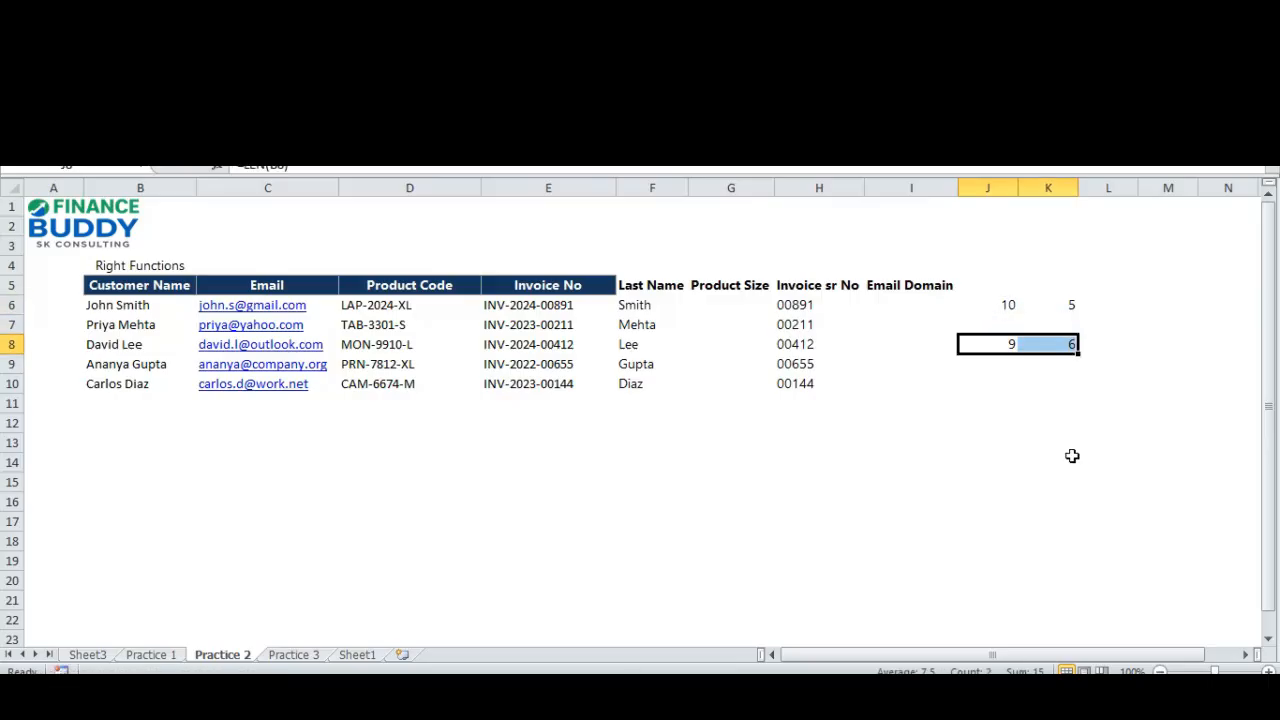
Check which customer name cell the copied LEN and FIND formulas in J8 and K8 refer to.
key(F2)
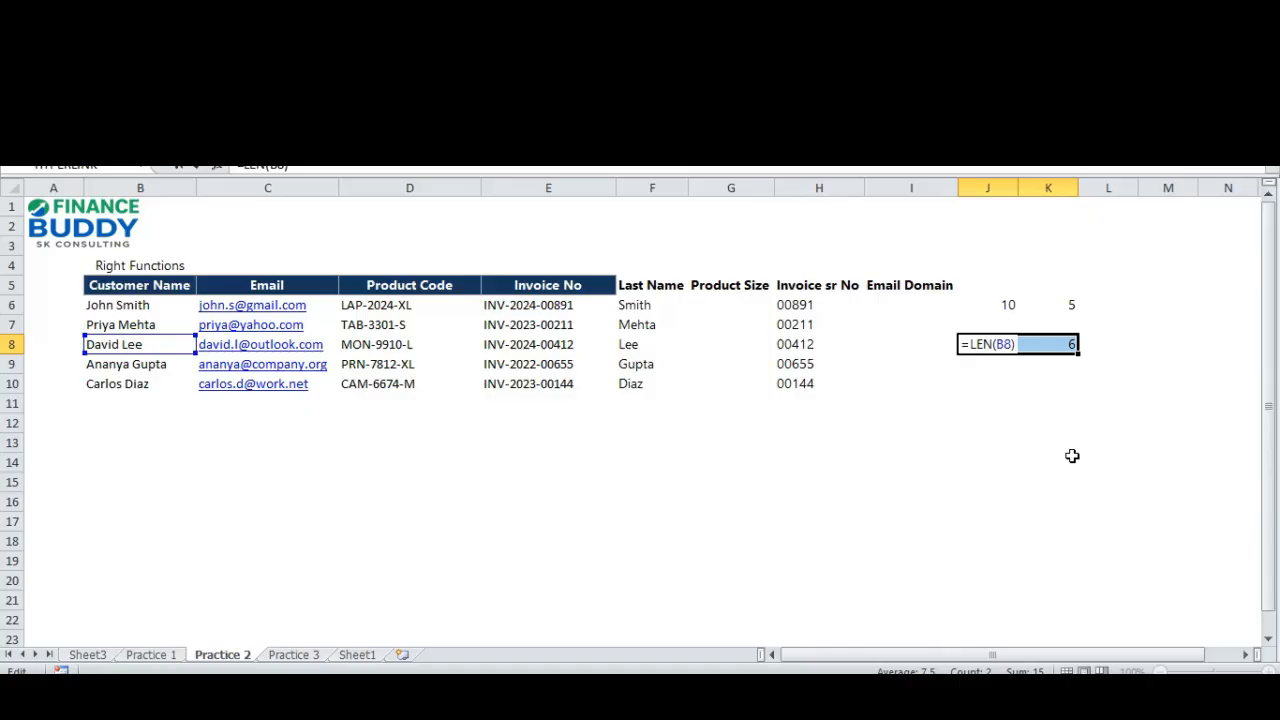
key(Escape)
key(Right)
key(F2)
key(Escape)
key(Left)
key(Left)
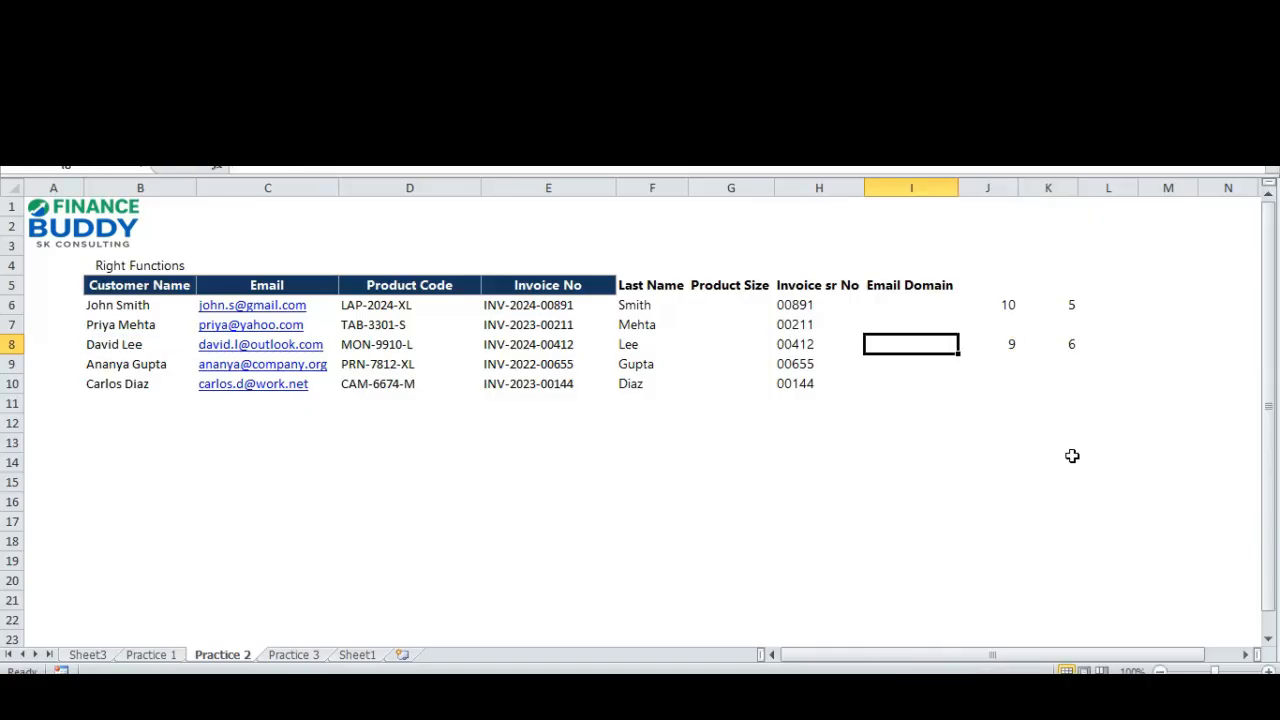
Examine the characters of the customer name in B8, including the part before the space and the last name, leaving the cell unedited.
key(Left)
key(Left)
key(Left)
key(Left)
key(Left)
key(Left)
key(Left)
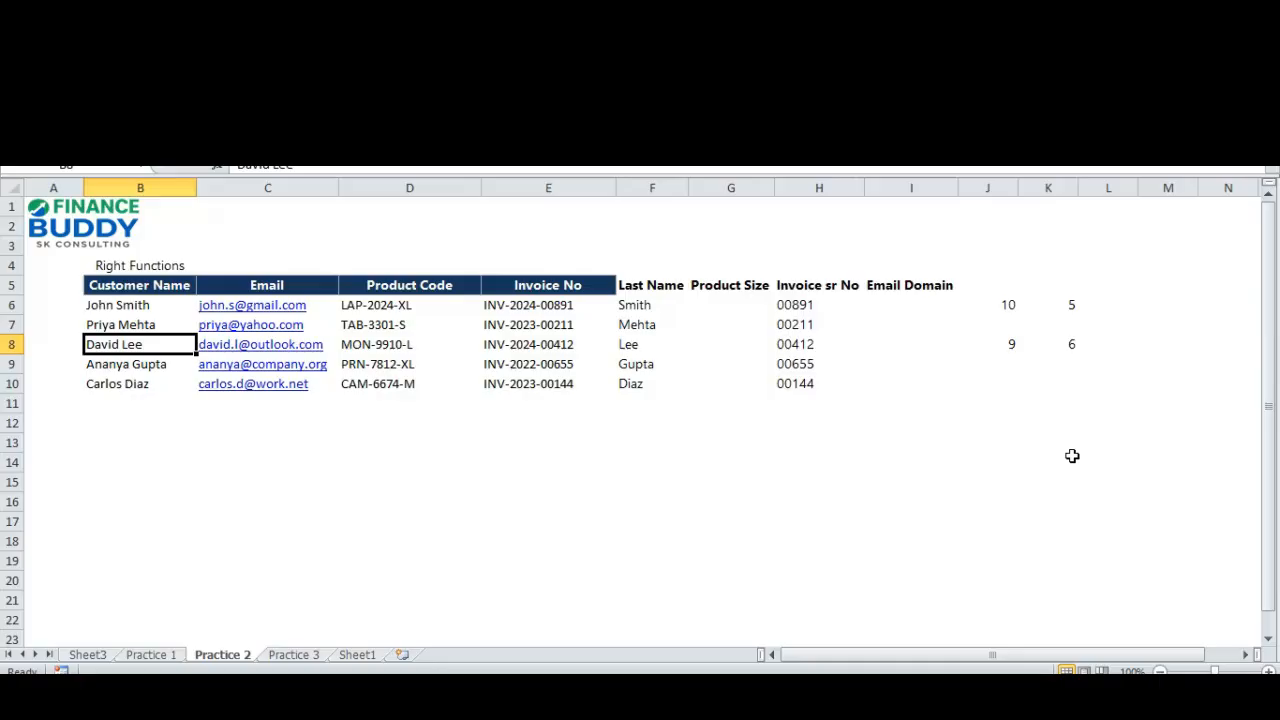
key(F2)
key(Left)
key(Left)
key(Left)
key(Left)
key(Left)
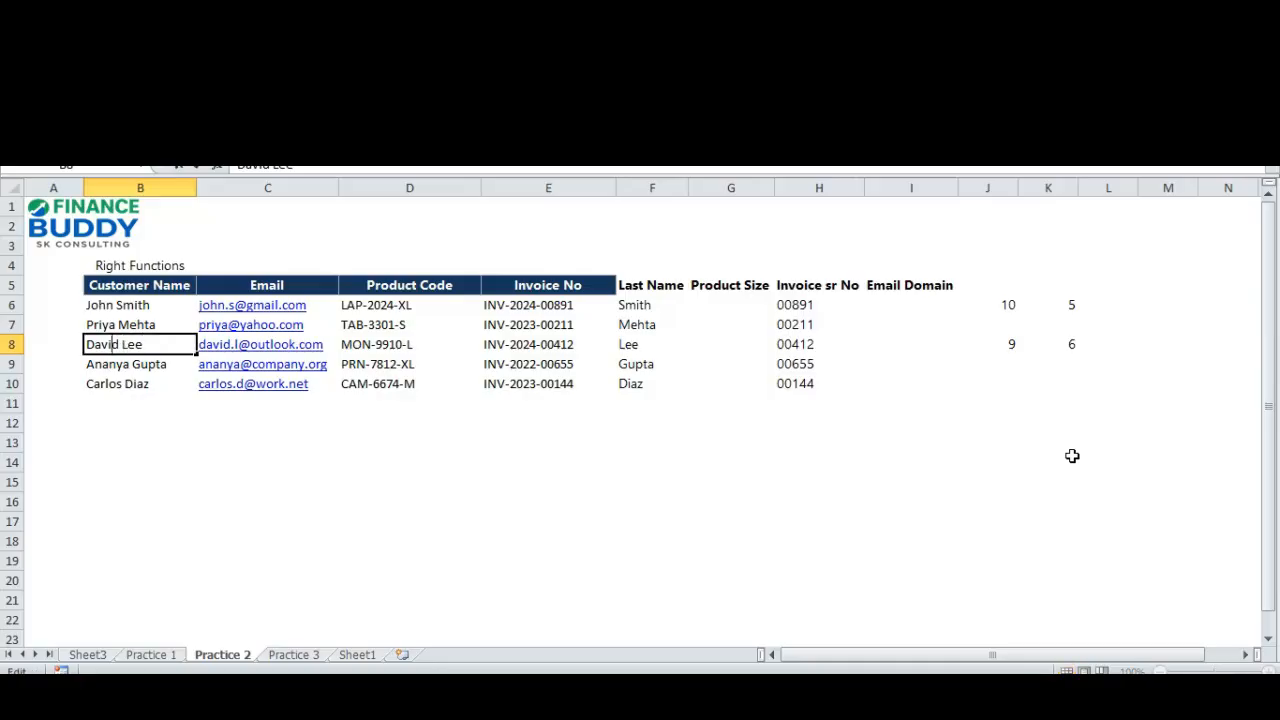
key(Right)
key(shift+Left)
key(shift+Left)
key(shift+Left)
key(Right)
key(Right)
key(Right)
key(Right)
key(Right)
key(Right)
key(Right)
key(shift+Left)
key(shift+Left)
key(shift+Left)
key(shift+Left)
key(Escape)
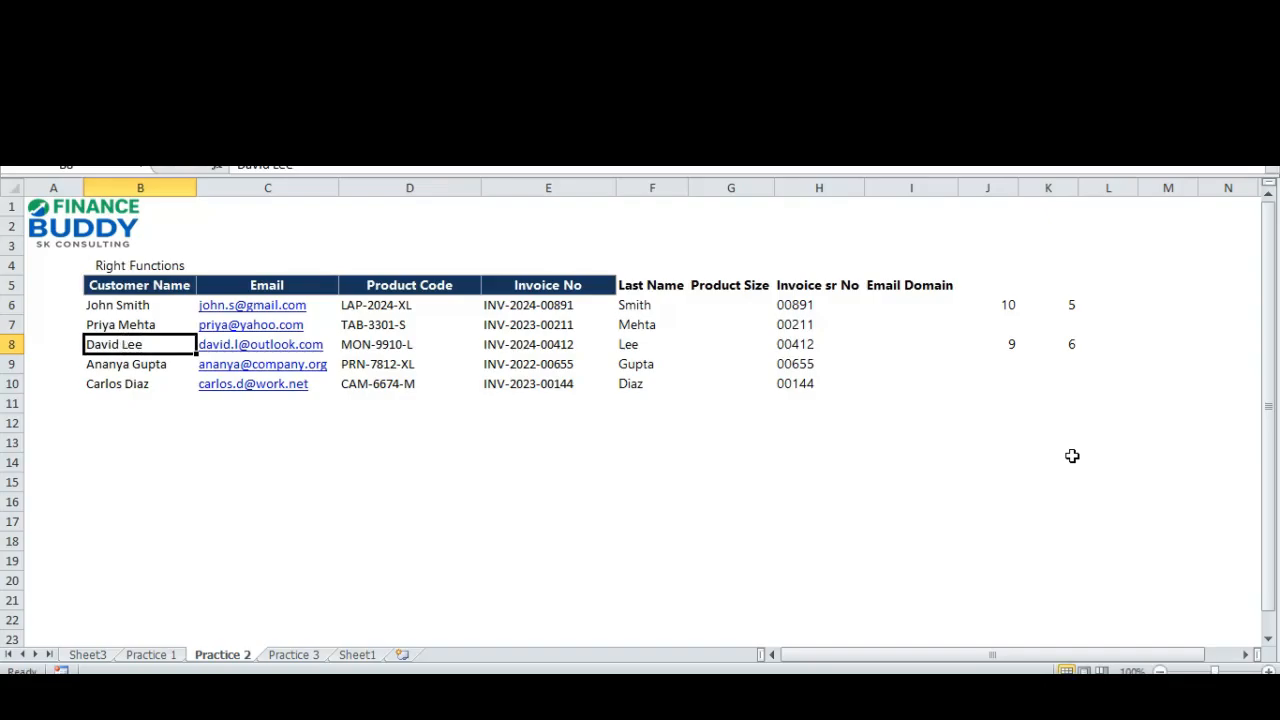
Review the RIGHT, LEN and FIND formula in F8 against the helper results in row 8 and the customer name in B8.
key(ctrl+Right)
key(ctrl+Right)
key(ctrl+Right)
key(ctrl+Left)
key(ctrl+Left)
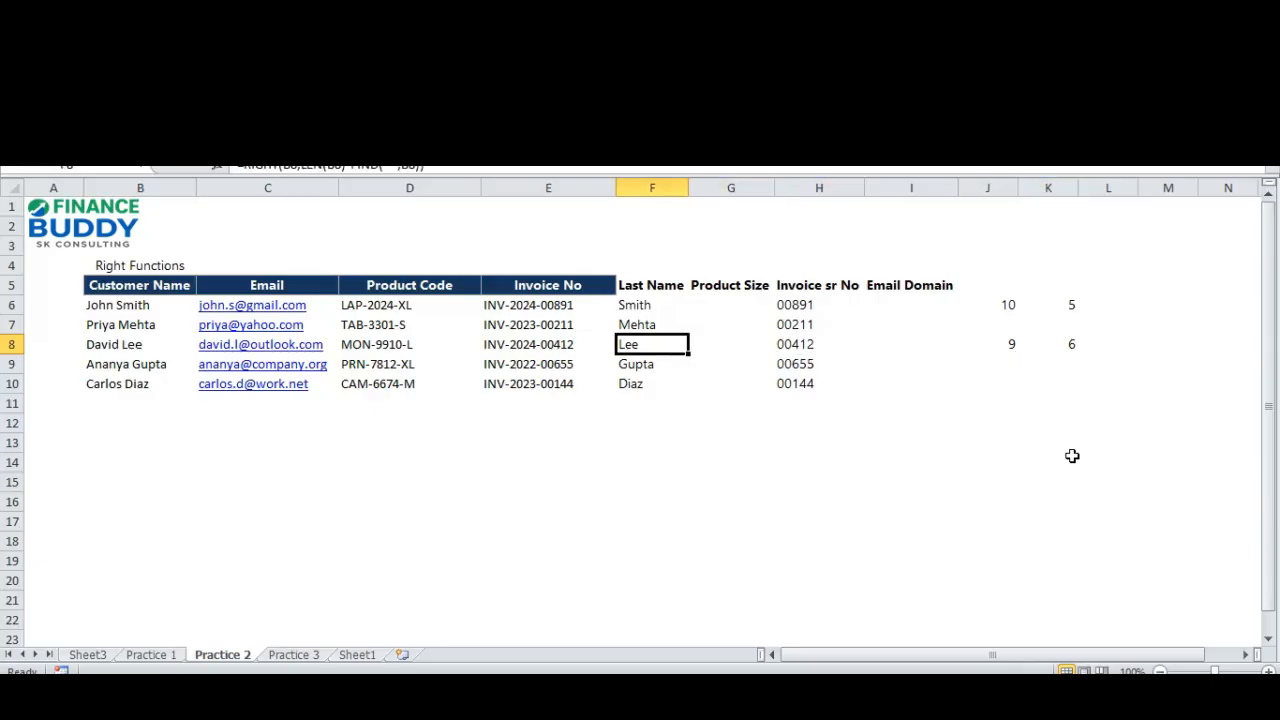
key(F2)
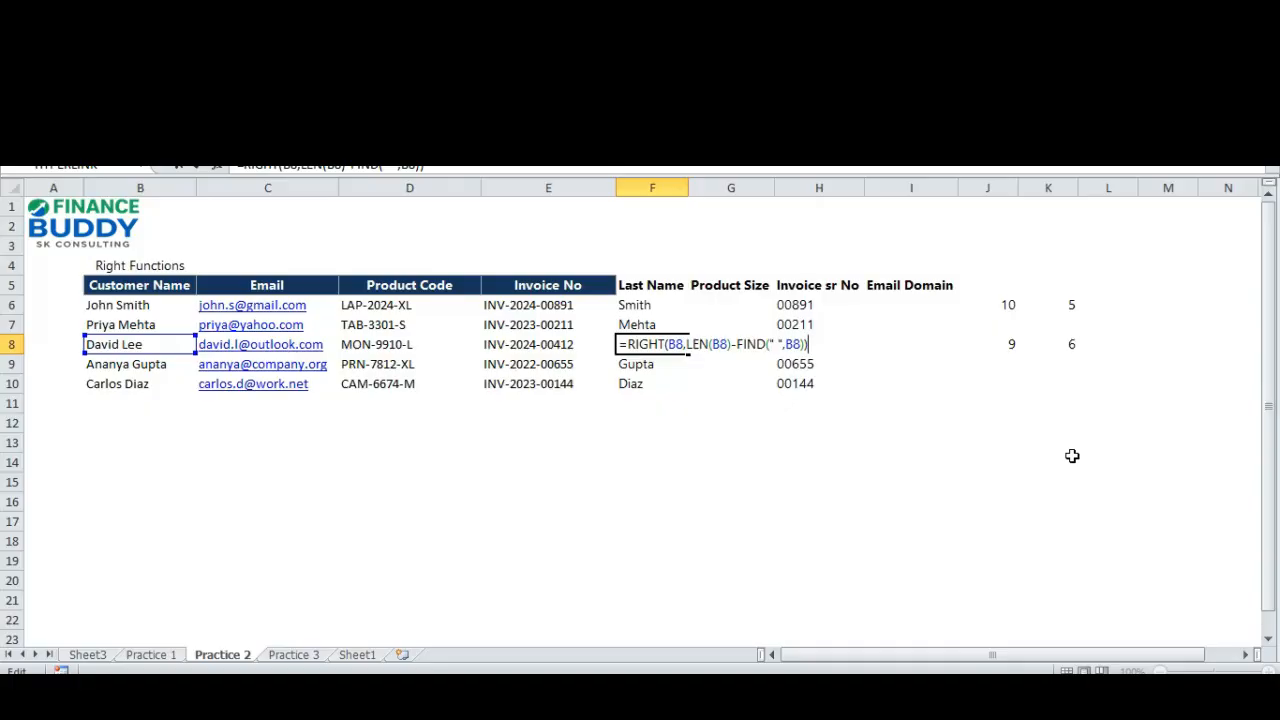
key(Escape)
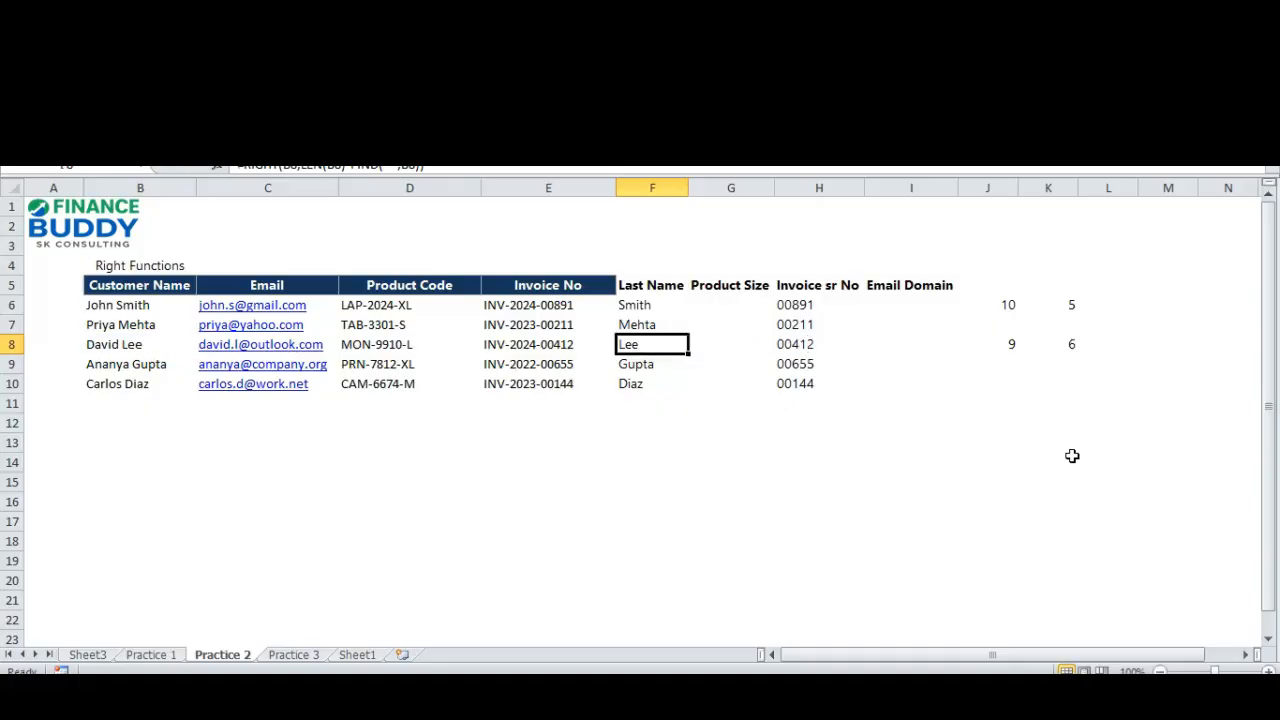
key(Left)
key(Left)
key(Left)
key(Left)
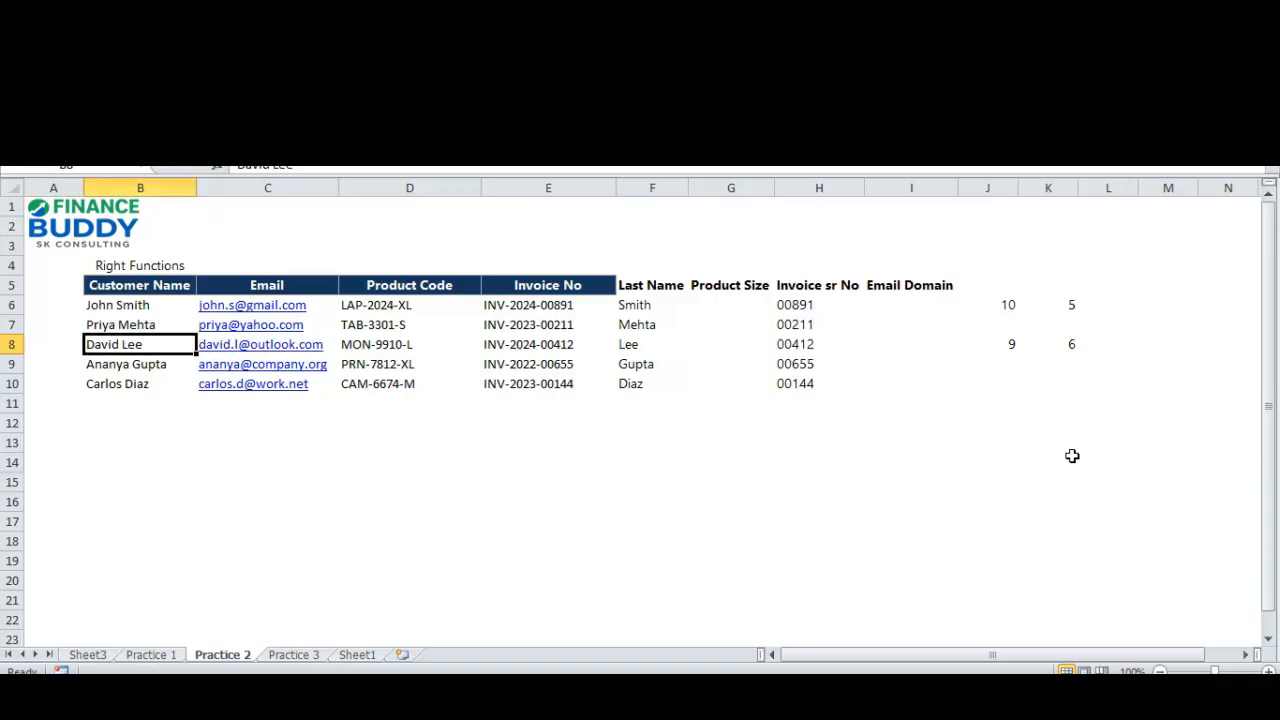
key(Right)
key(Right)
key(Right)
key(Right)
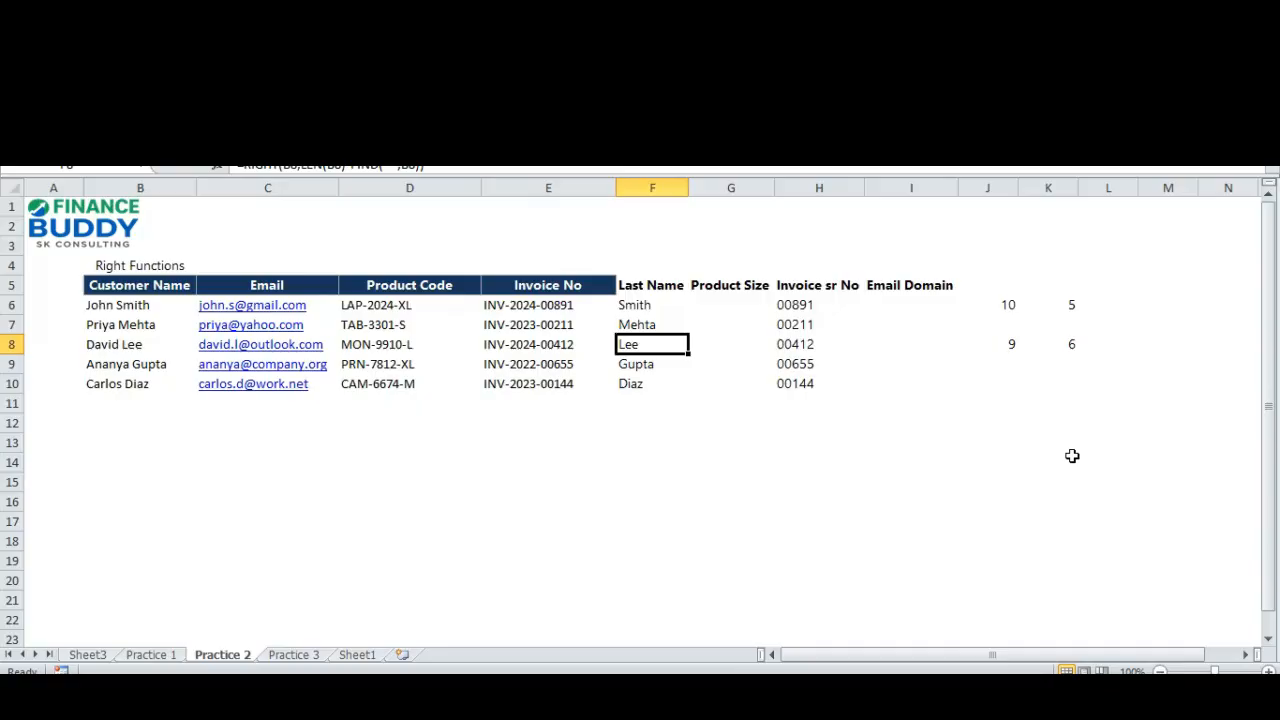
Examine the email addresses in column C against the empty Email Domain column to see which part after the @ must be extracted.
key(Right)
key(Right)
key(Right)
key(Up)
key(Up)
key(Up)
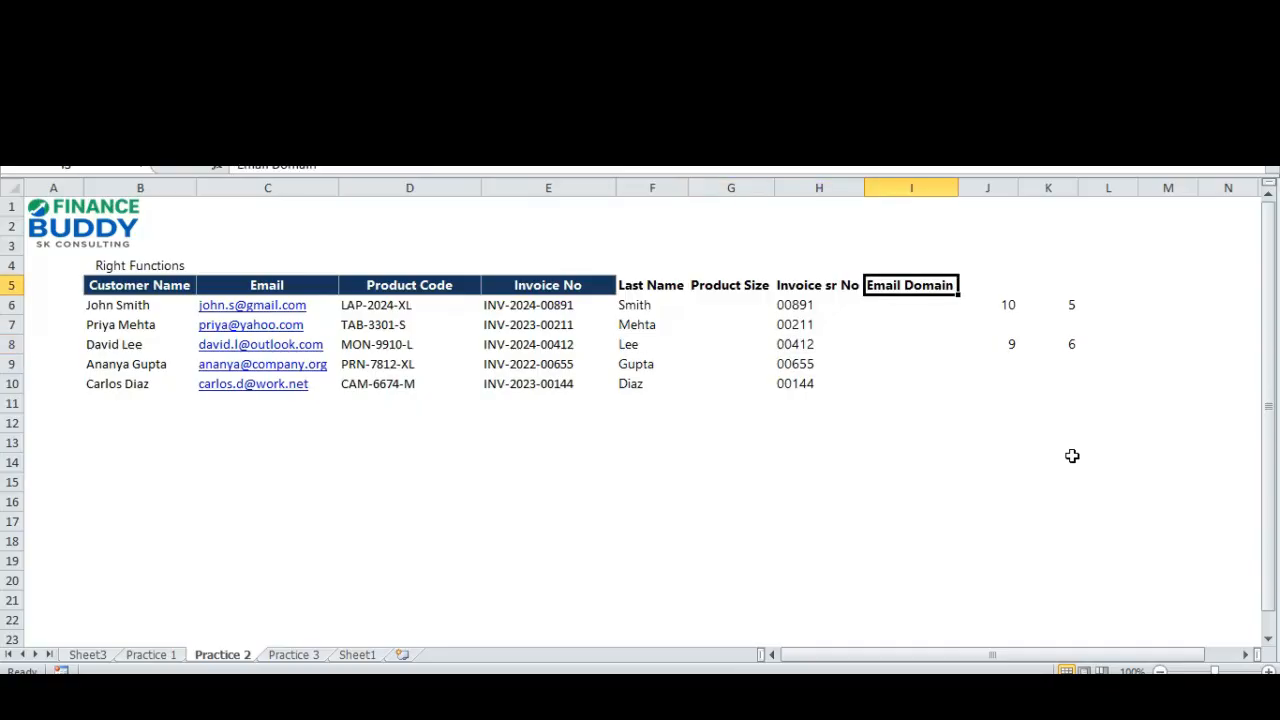
key(Down)
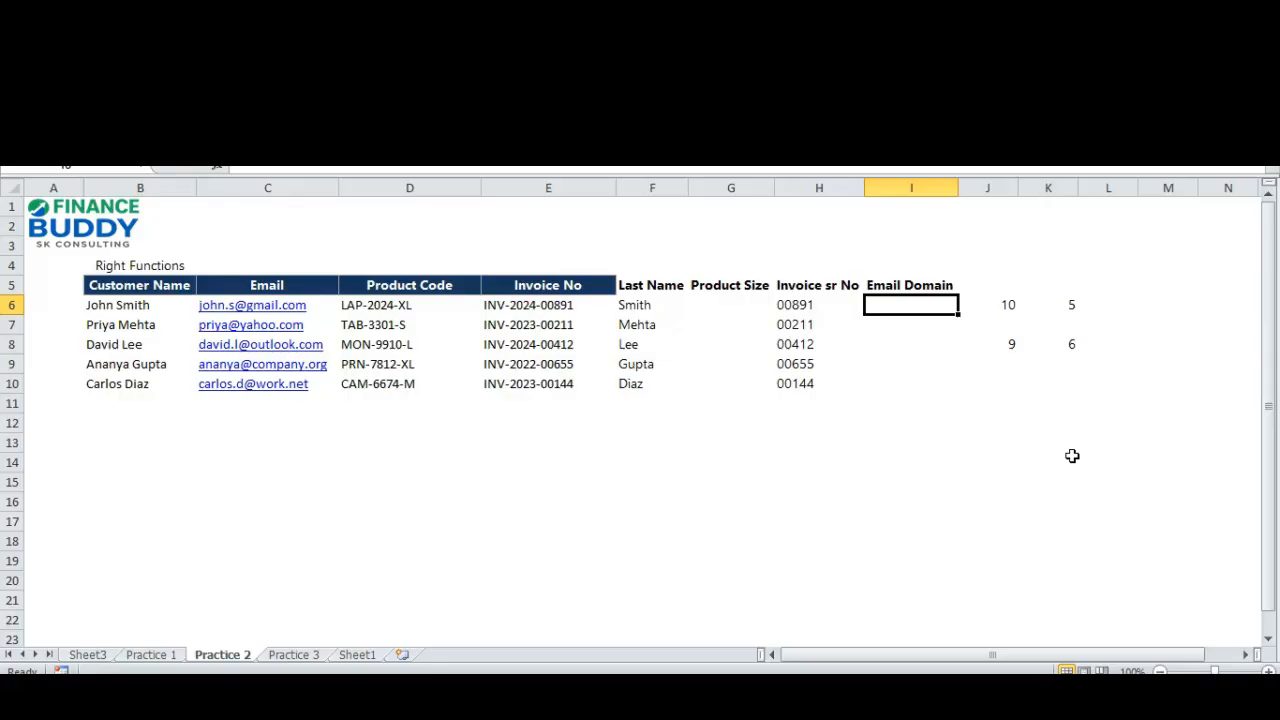
key(Left)
key(Left)
key(Left)
key(Left)
key(Left)
key(Left)
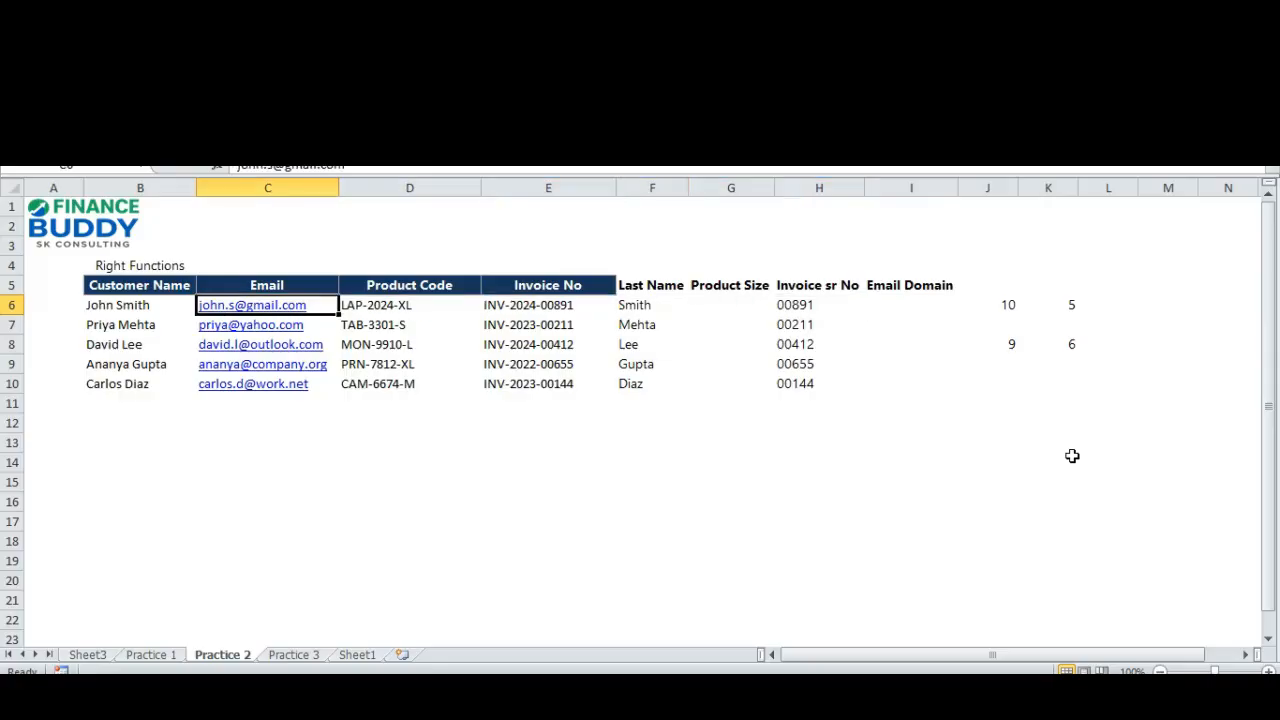
key(Down)
key(Down)
key(Down)
key(Down)
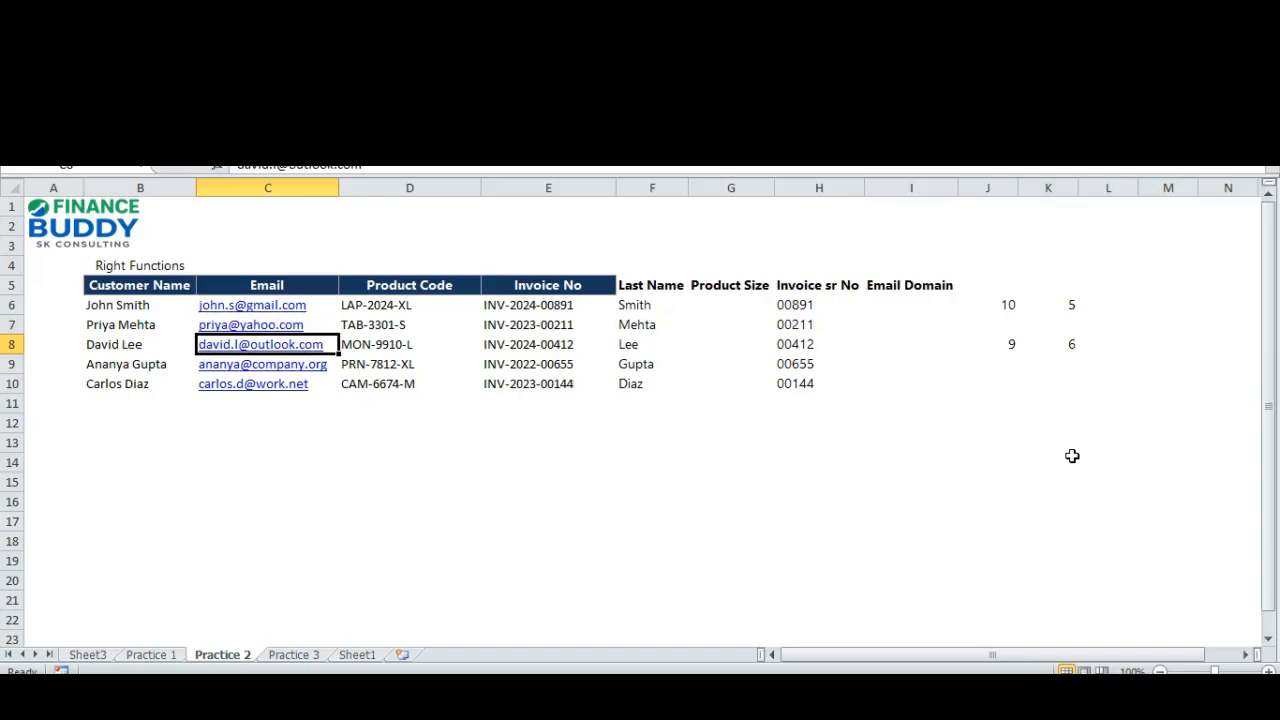
key(Up)
key(Up)
key(Up)
key(Up)
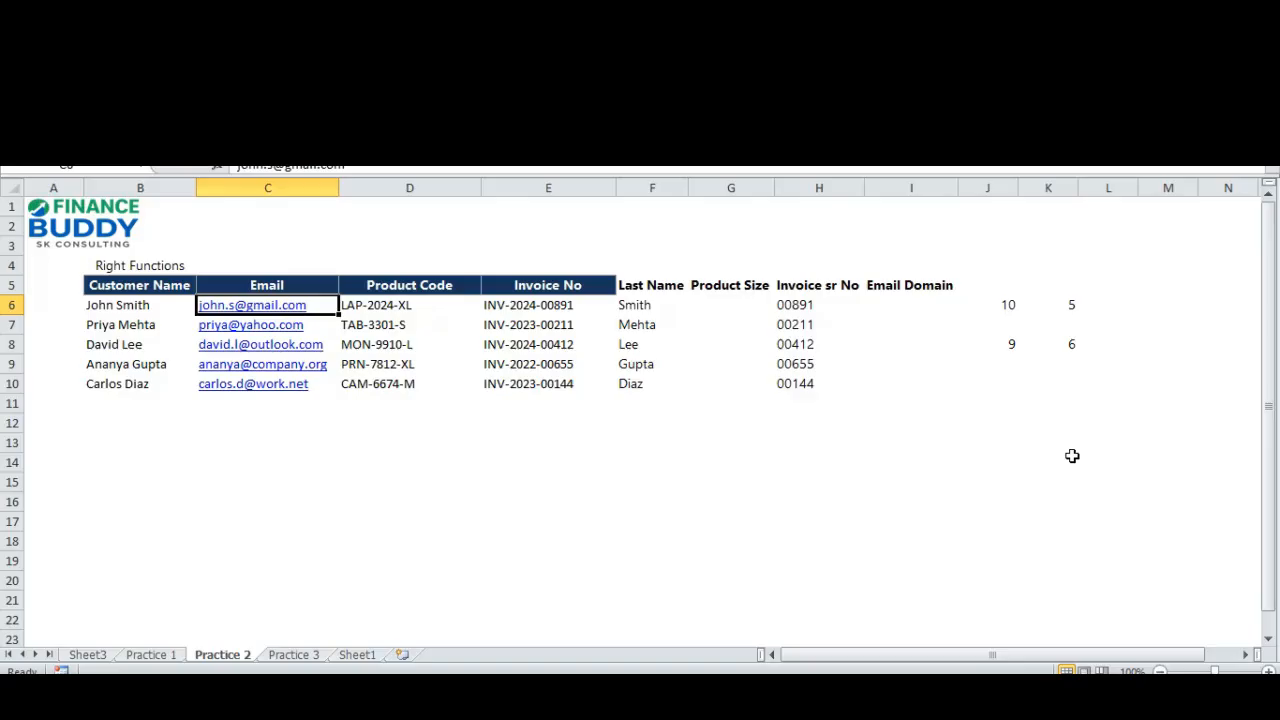
key(Right)
key(Right)
key(Right)
key(Right)
key(Right)
key(Right)
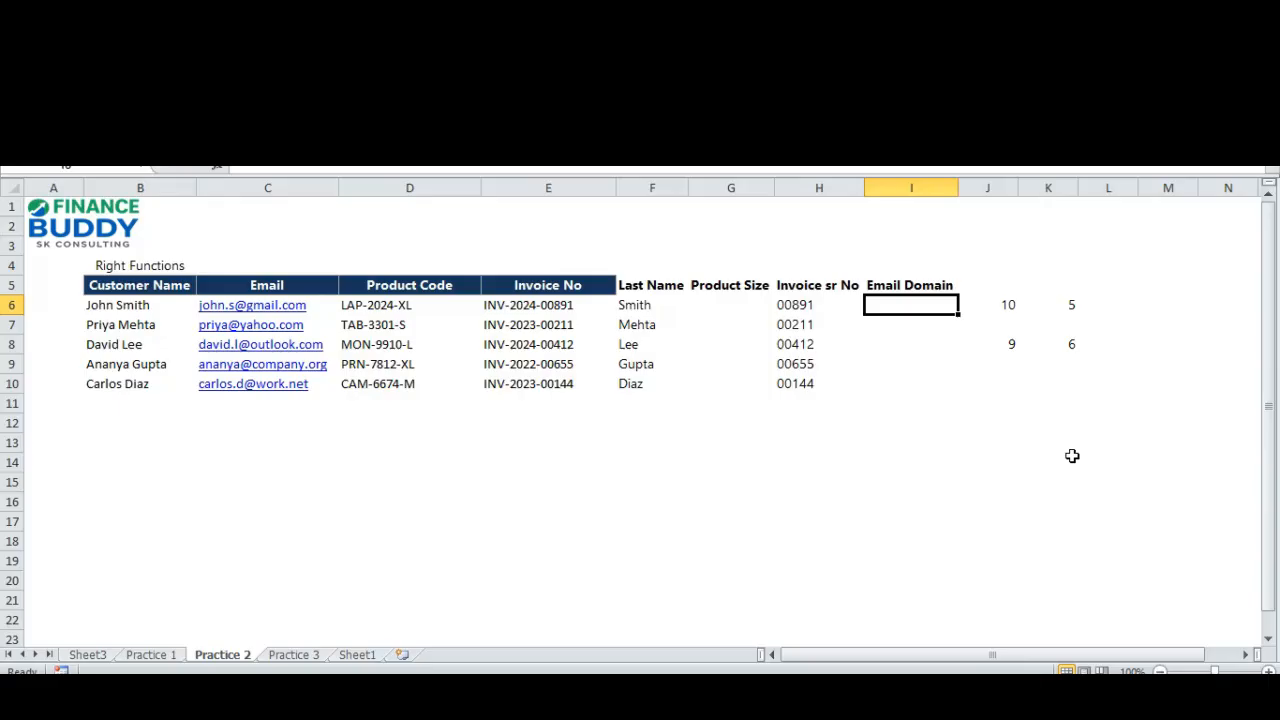
Start a RIGHT formula in I6 with the email address cell C6 as its text.
text(=ru=)
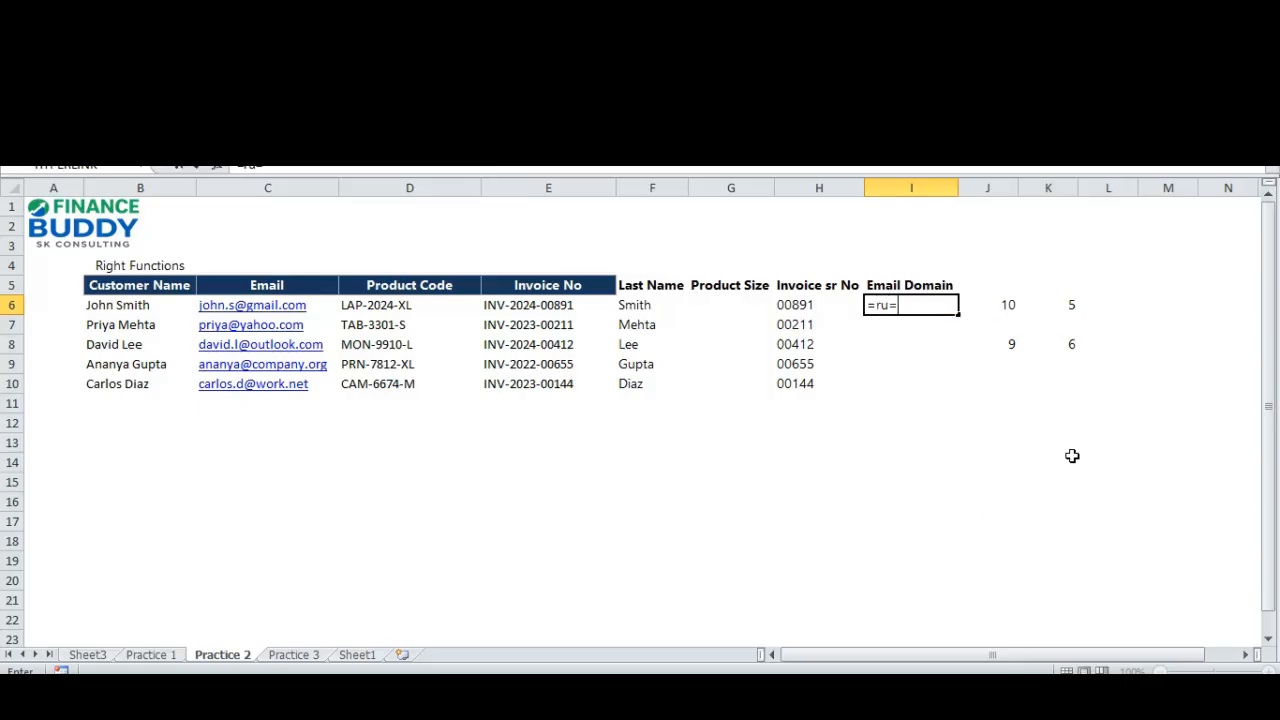
key(BackSpace)
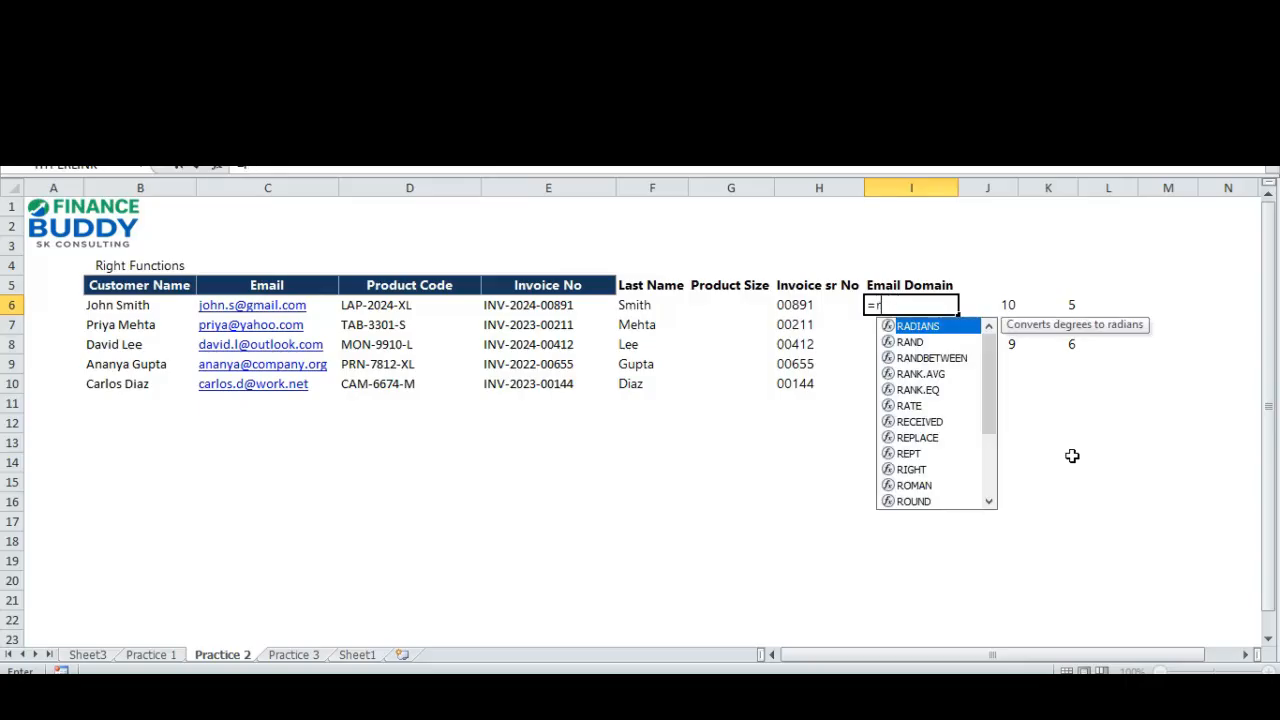
text(igh)
key(Tab)
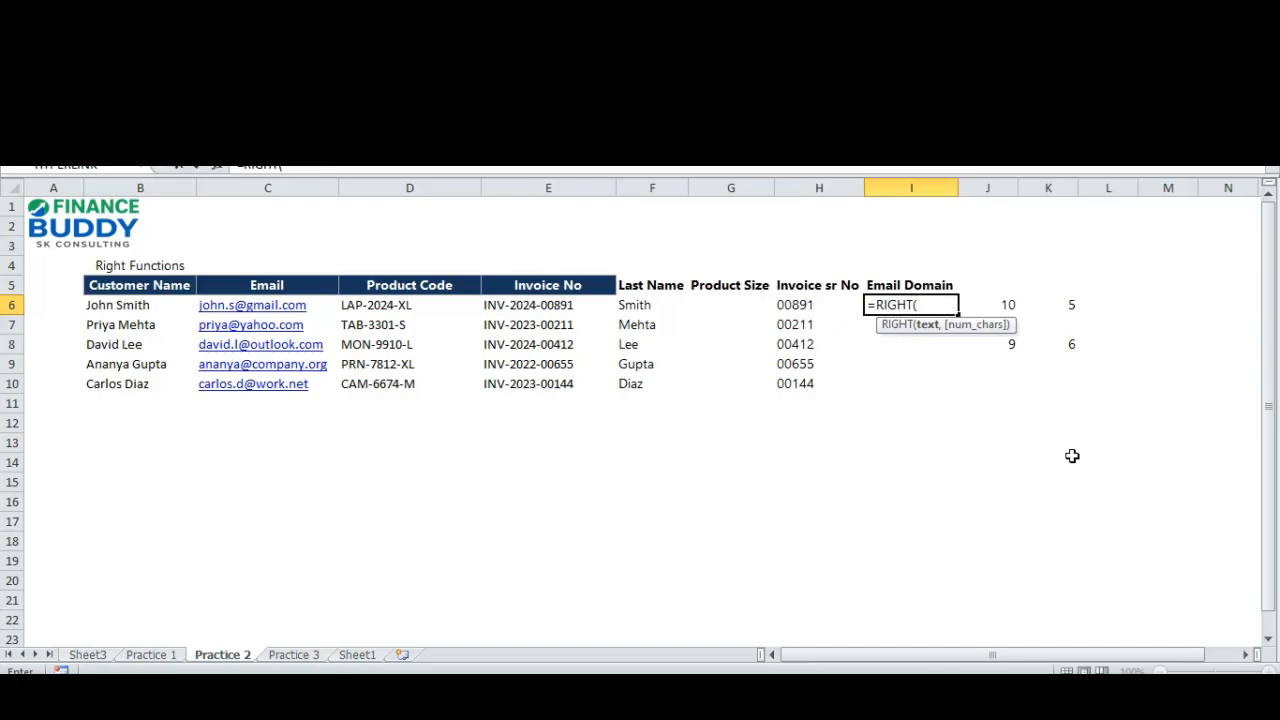
key(Left)
key(Left)
key(Left)
key(Left)
key(Left)
key(Left)
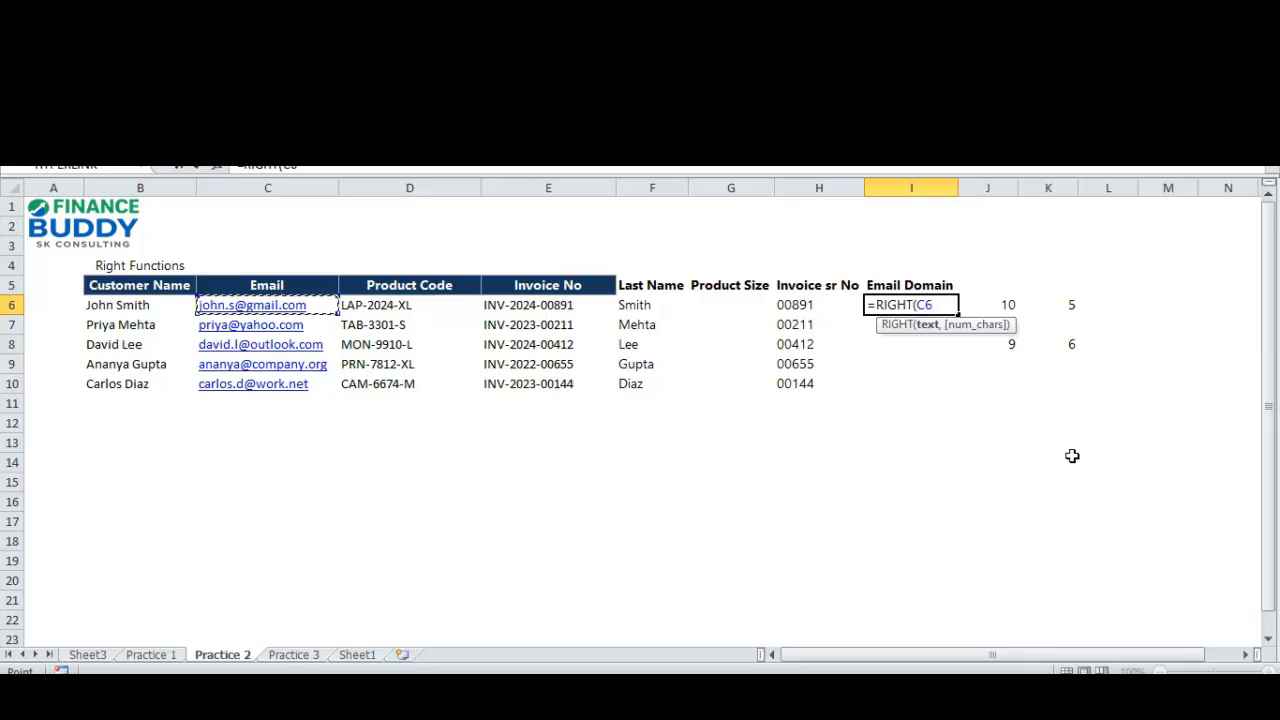
Begin the formula's character count with LEN(C6) followed by a minus sign.
text(,le)
key(Tab)
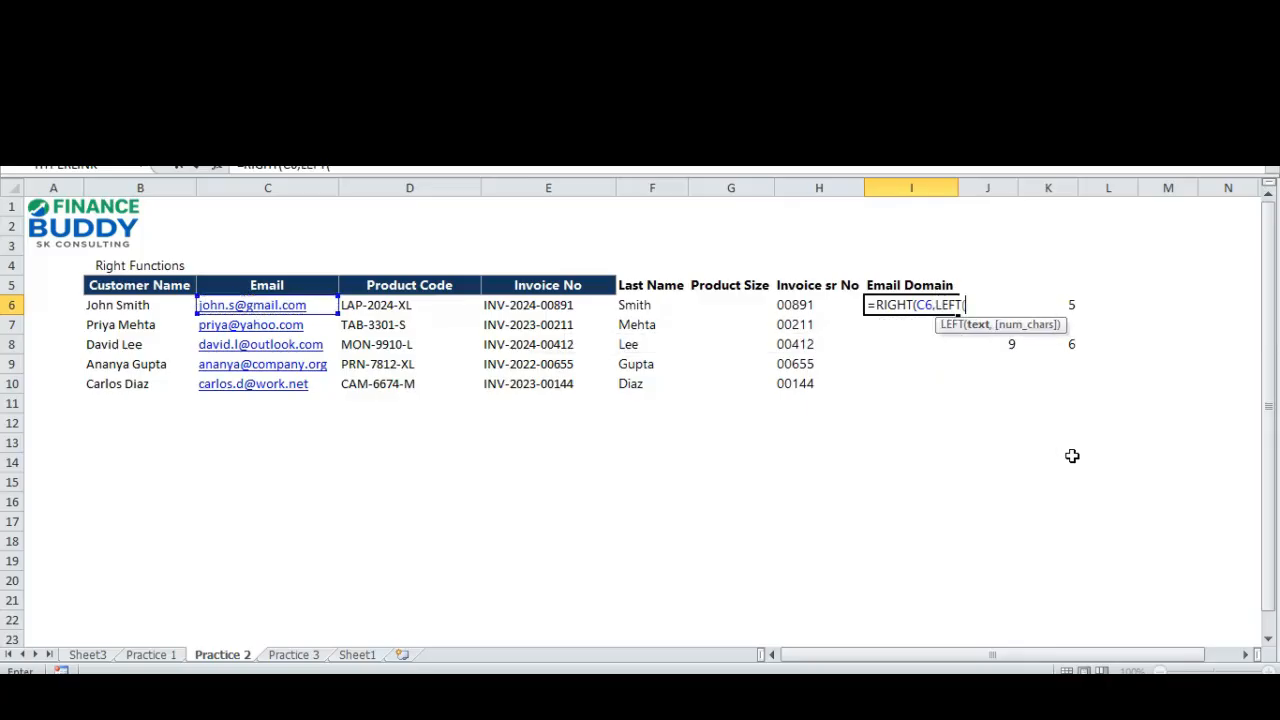
key(BackSpace)
key(BackSpace)
key(BackSpace)
text(N()
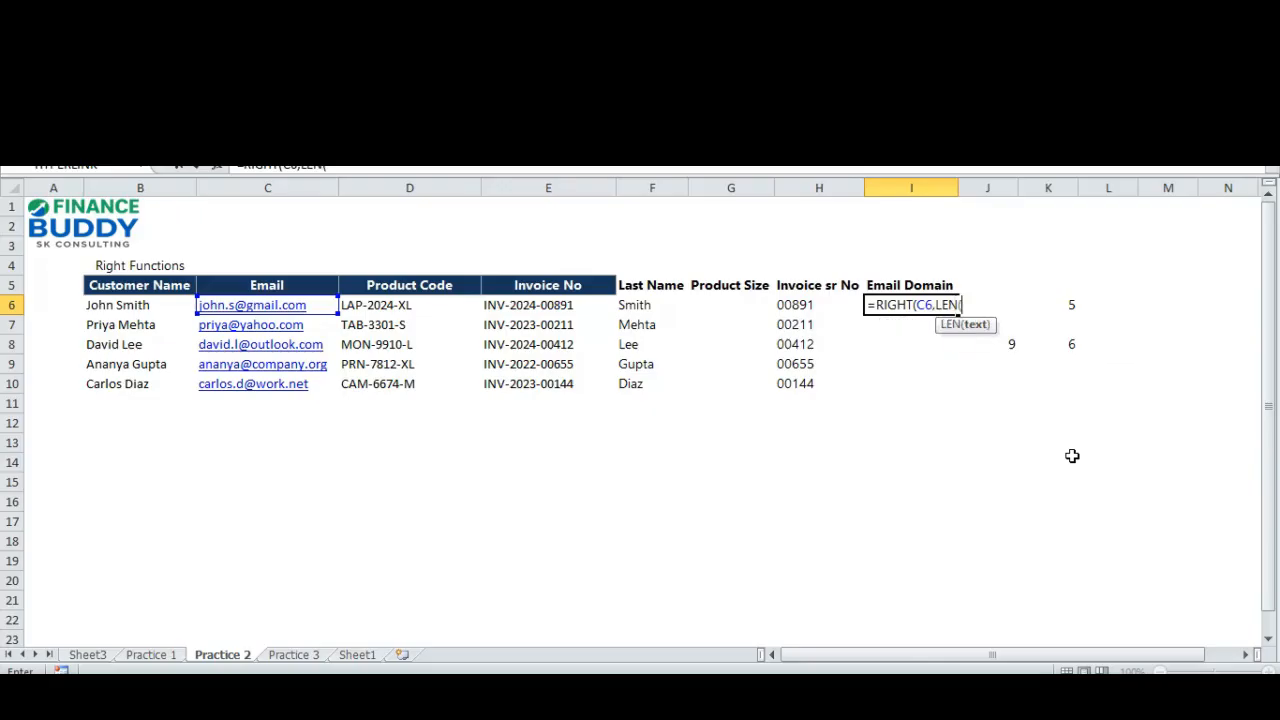
key(Left)
key(Left)
key(Left)
key(Left)
key(Left)
key(Left)
text()-FIND()
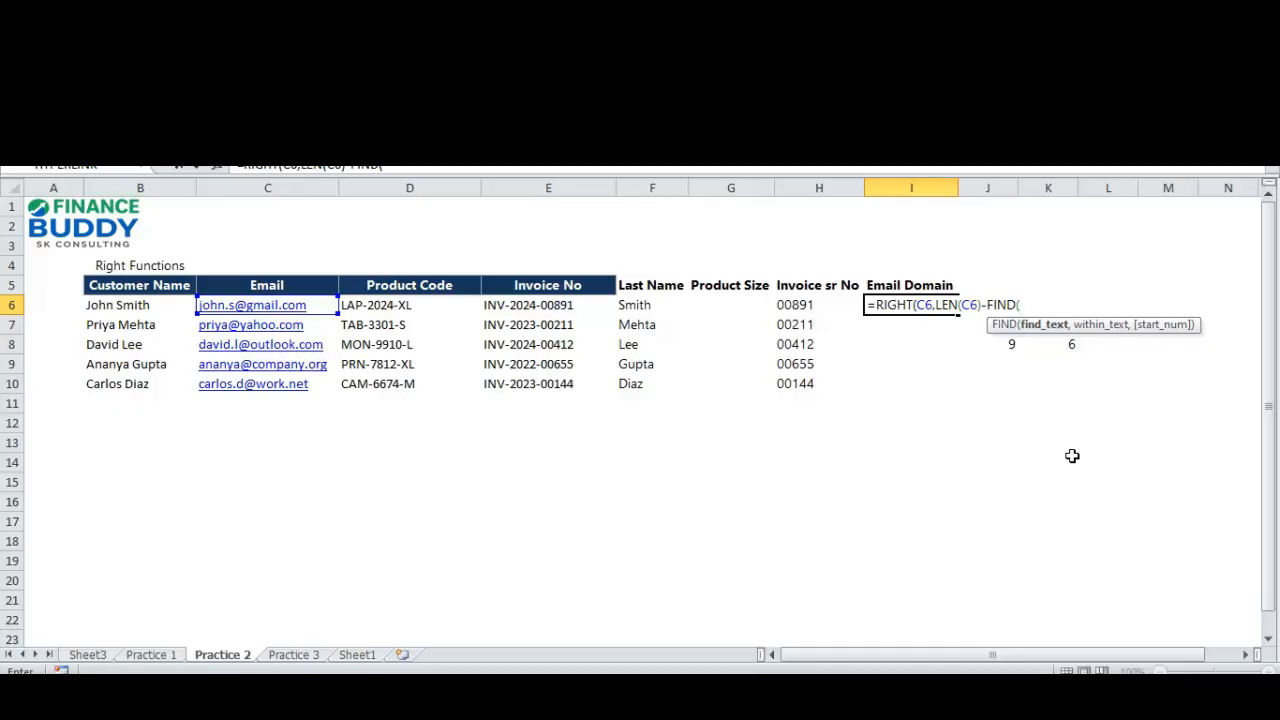
Complete the email domain formula in I6 as =RIGHT(C6,LEN(C6)-FIND("@",C6)).
text("@)
text(",)
key(Left)
key(Left)
key(Left)
key(Left)
key(Left)
key(Left)
key(Left)
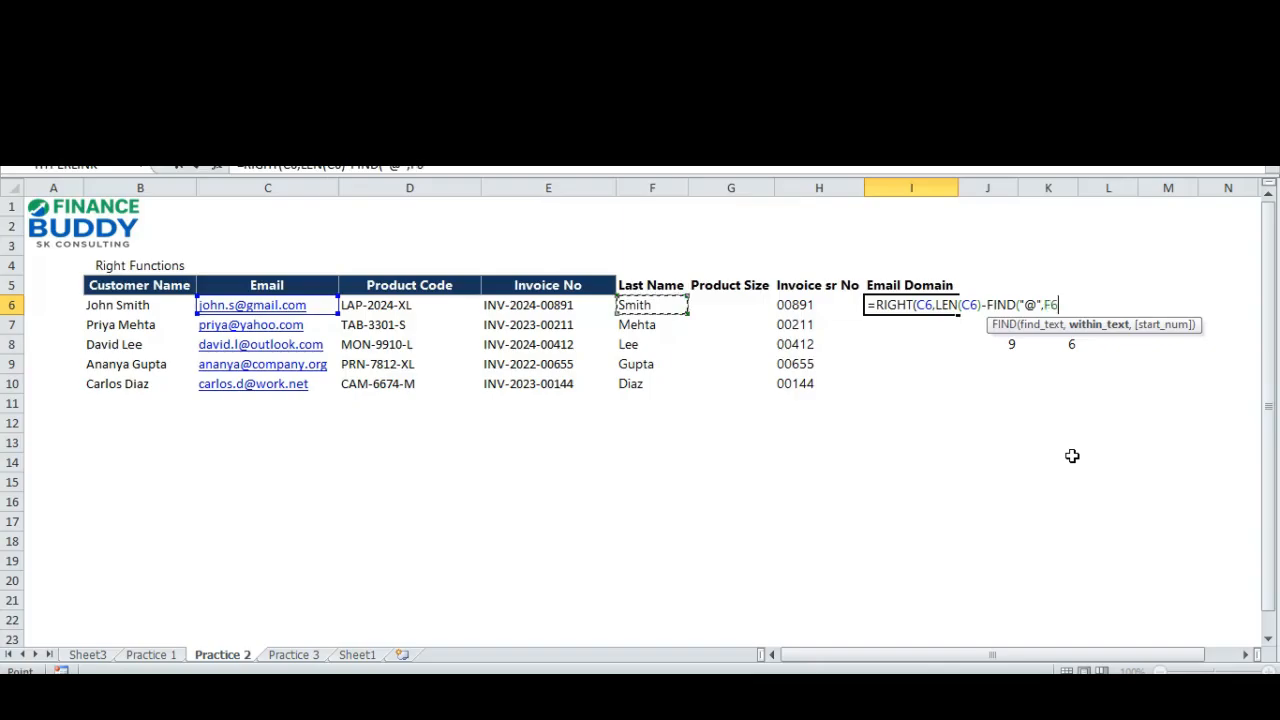
key(Right)
text()))
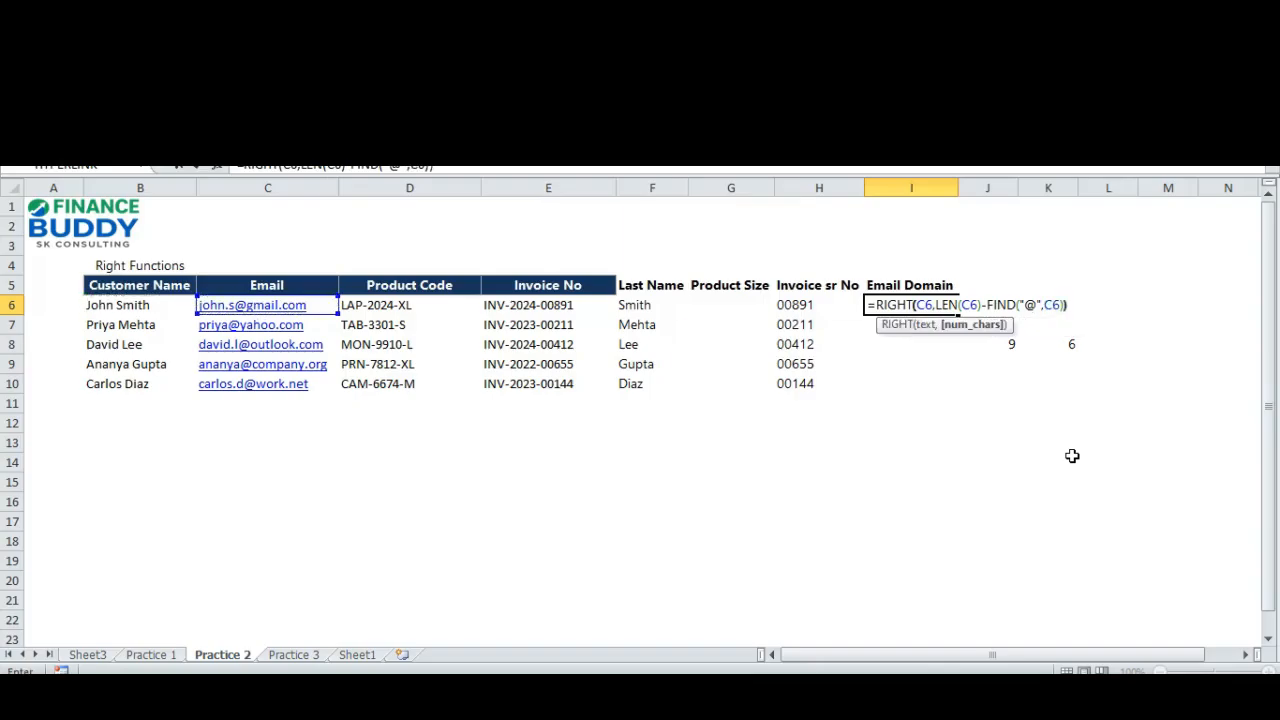
key(Return)
key(Up)
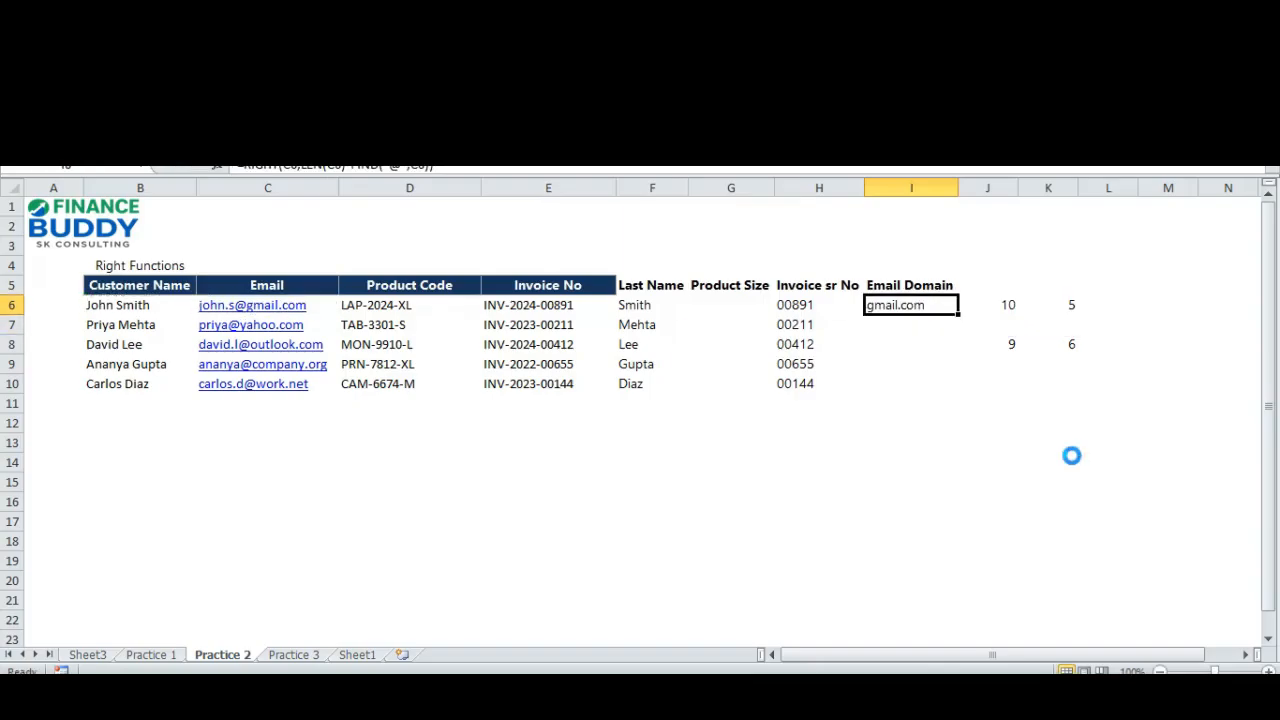
Copy the email domain formula from I6 down to I7:I10.
key(ctrl+c)
key(Down)
key(shift+Down)
key(shift+Down)
key(shift+Down)
key(ctrl+v)
key(Escape)
key(Up)
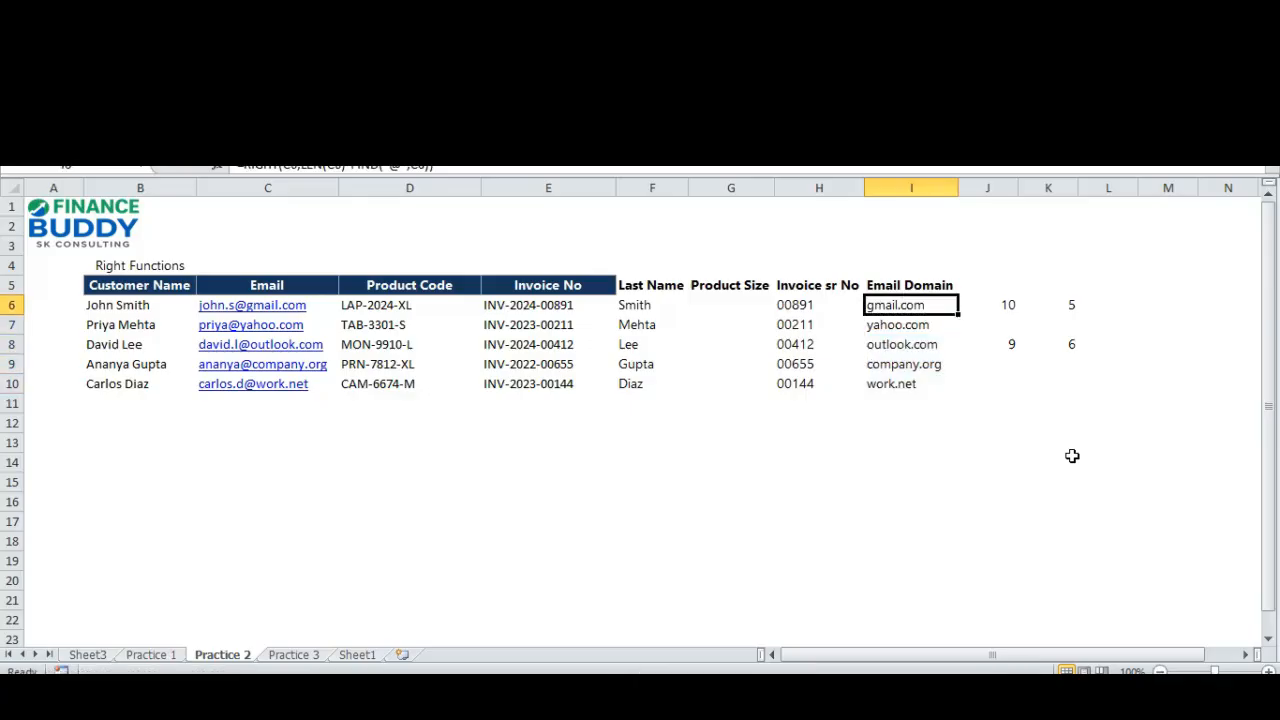
Review the extracted domains in the Email Domain column and go to the first Product Size cell, G6.
key(Down)
key(Down)
key(Down)
key(Down)
key(Up)
key(Up)
key(Up)
key(Up)
key(Left)
key(Left)
key(Up)
key(Down)
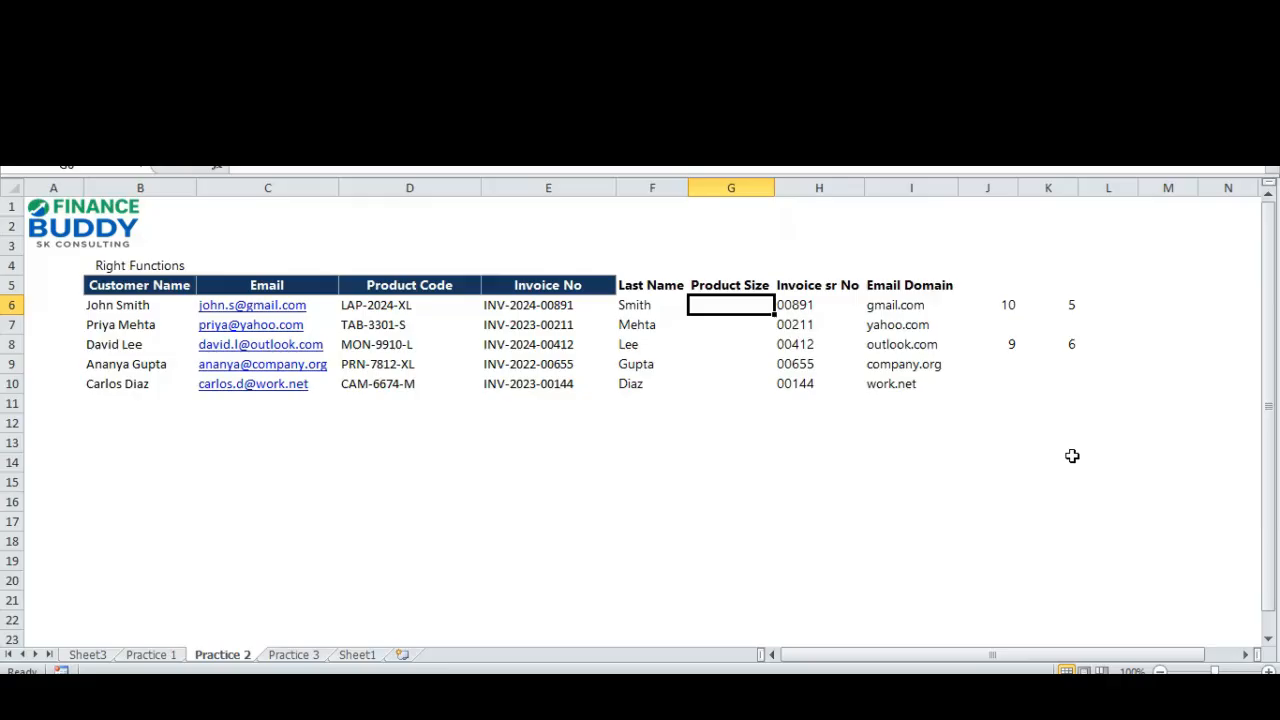
Examine the product codes in D6:D10 for the size suffix that belongs in the Product Size column.
key(Left)
key(Left)
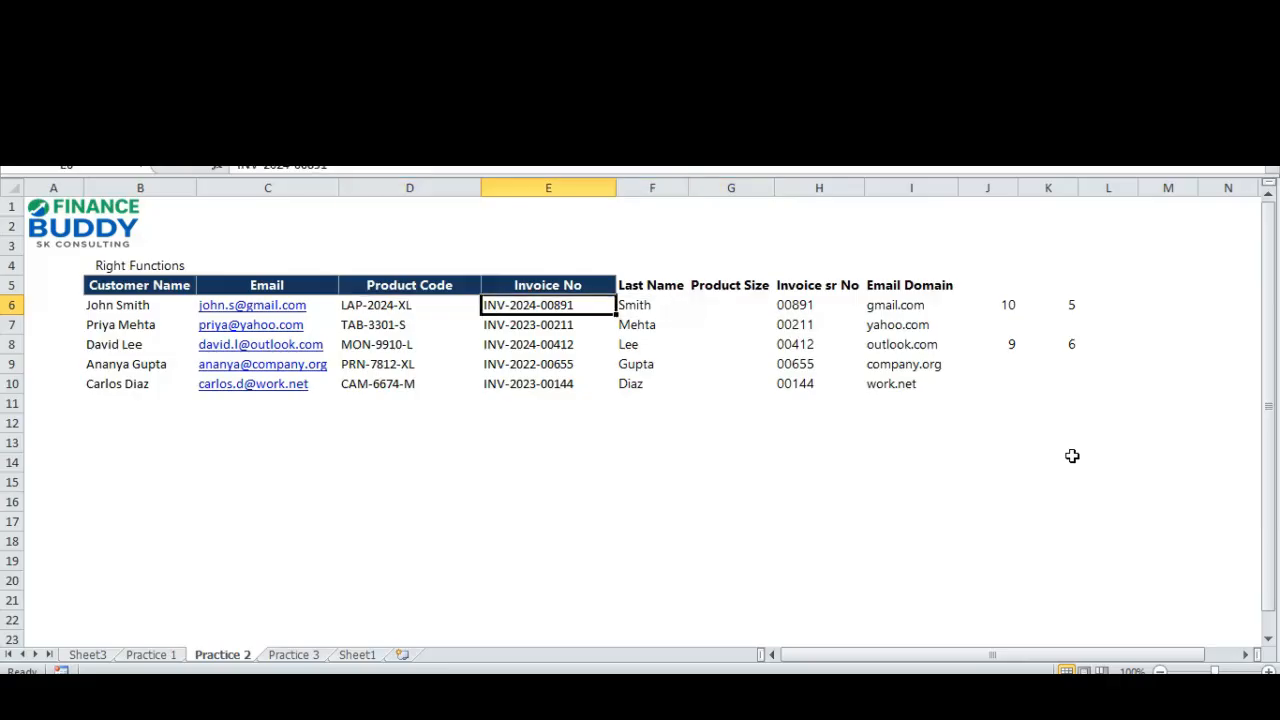
key(Left)
key(Up)
key(shift+Down)
key(shift+Down)
key(shift+Down)
key(shift+Down)
key(shift+Down)
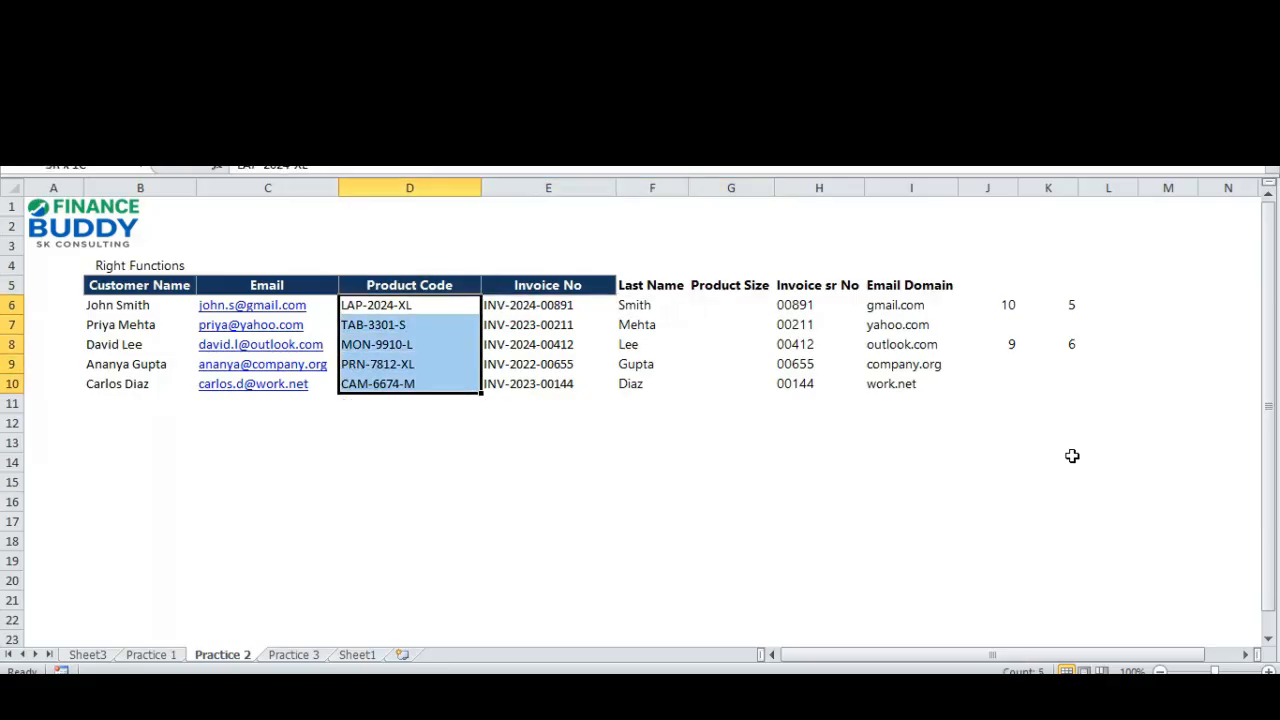
key(Down)
key(shift+Down)
key(shift+Down)
key(shift+Down)
key(shift+Down)
key(Right)
key(Right)
key(Right)
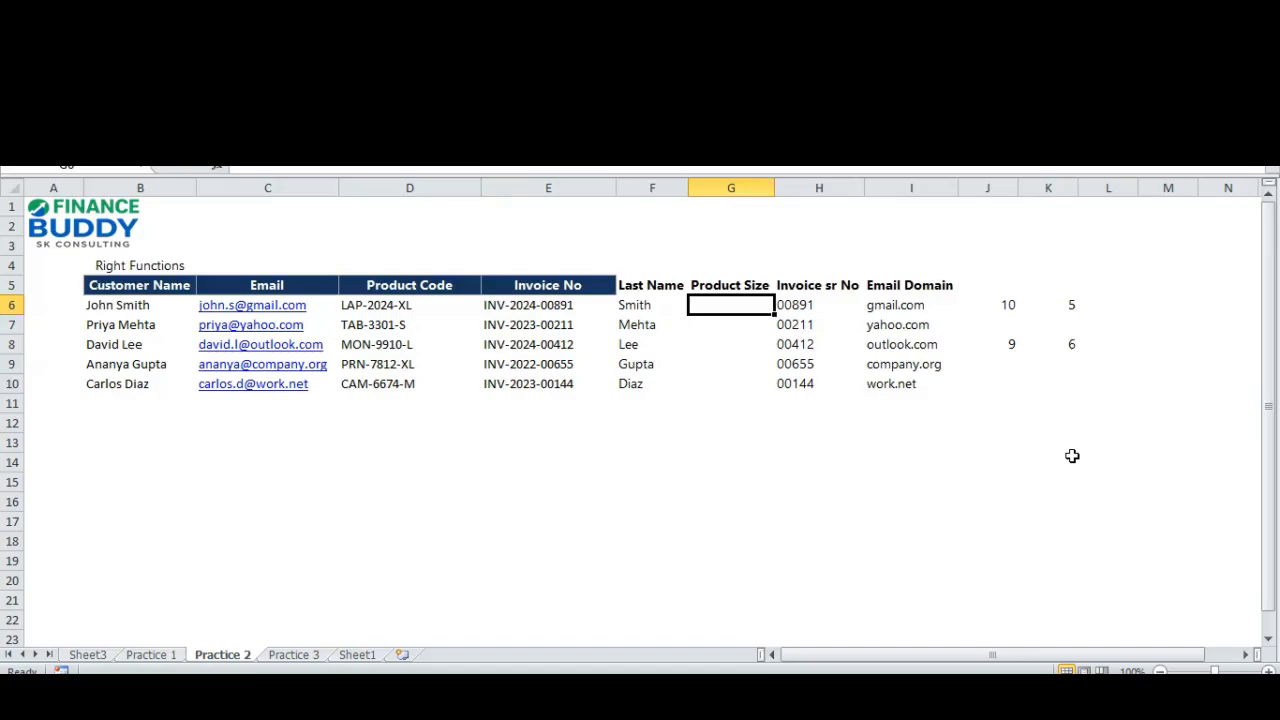
Enter =RIGHT(D6,2) in G6 to take the product size from the product code.
text(=)
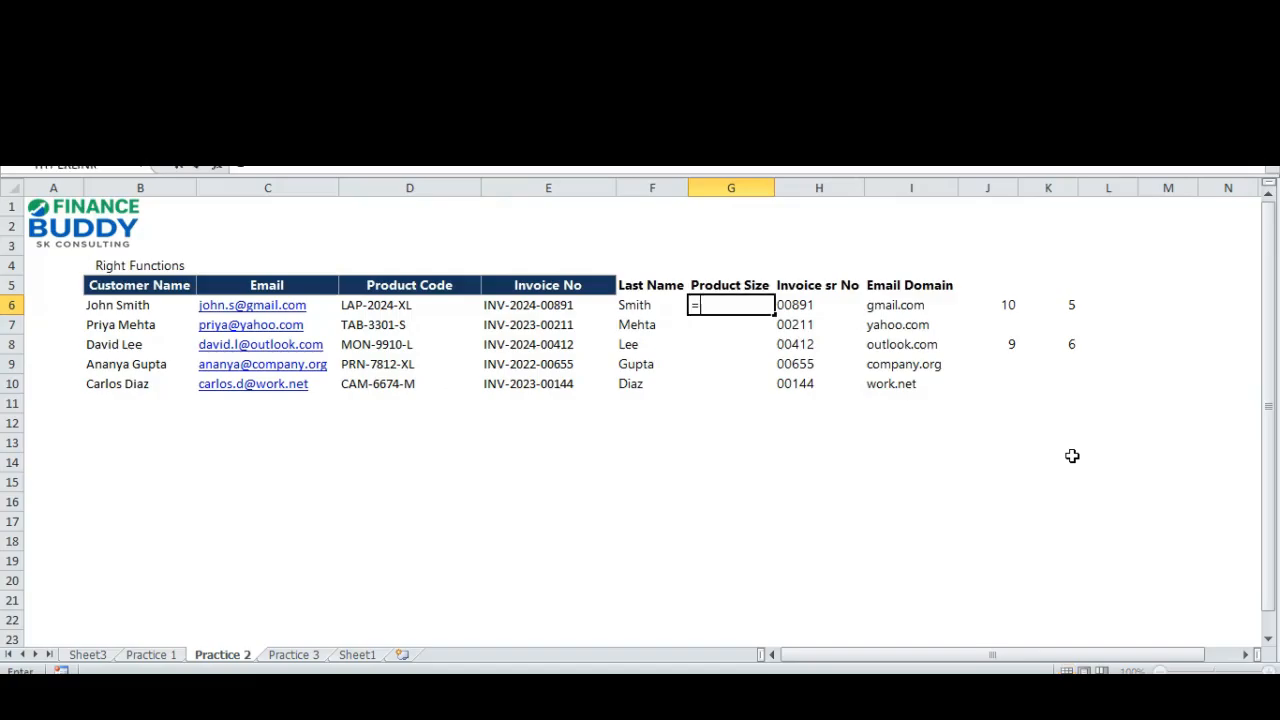
text(rig)
key(Tab)
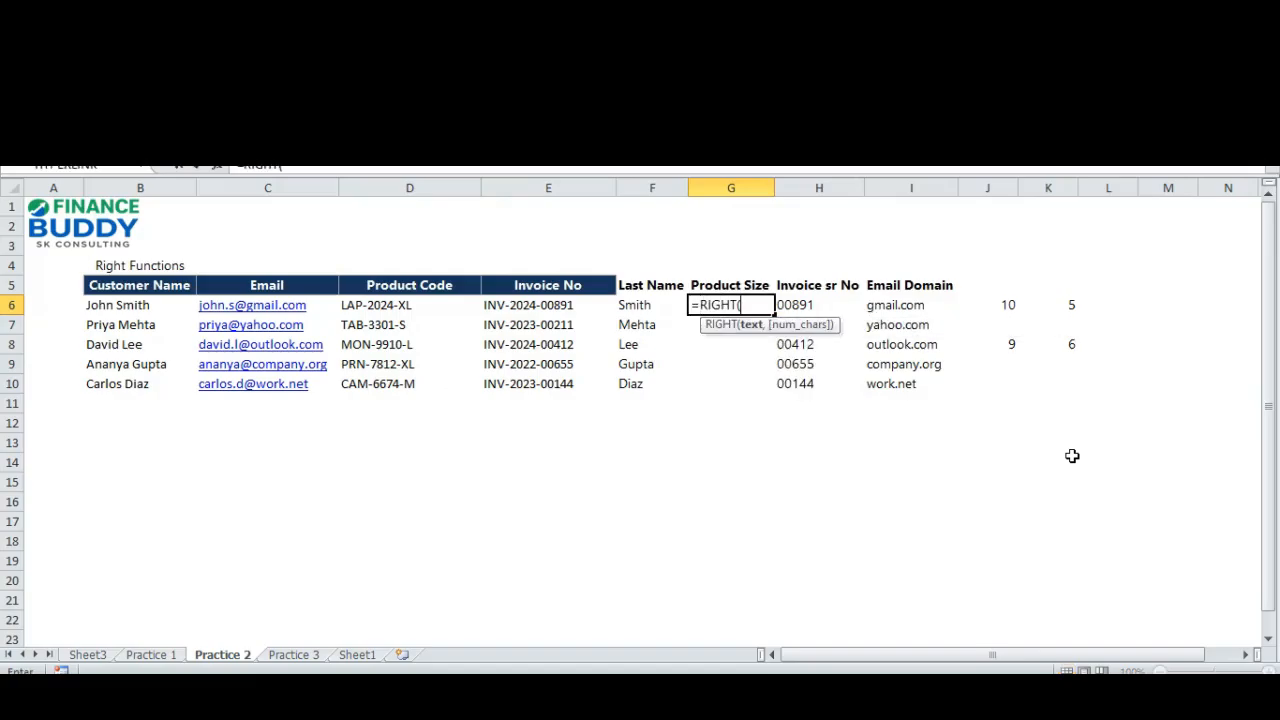
key(Left)
key(Left)
key(Left)
key(Left)
key(Right)
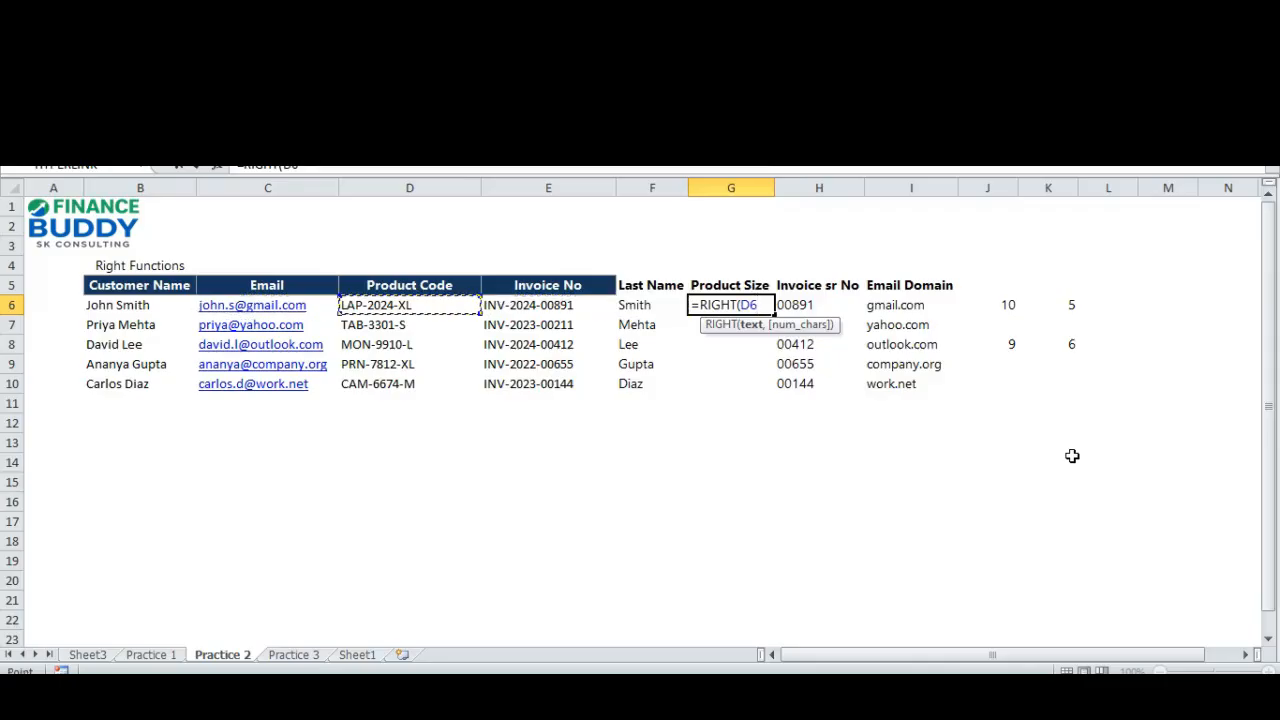
text(,2))
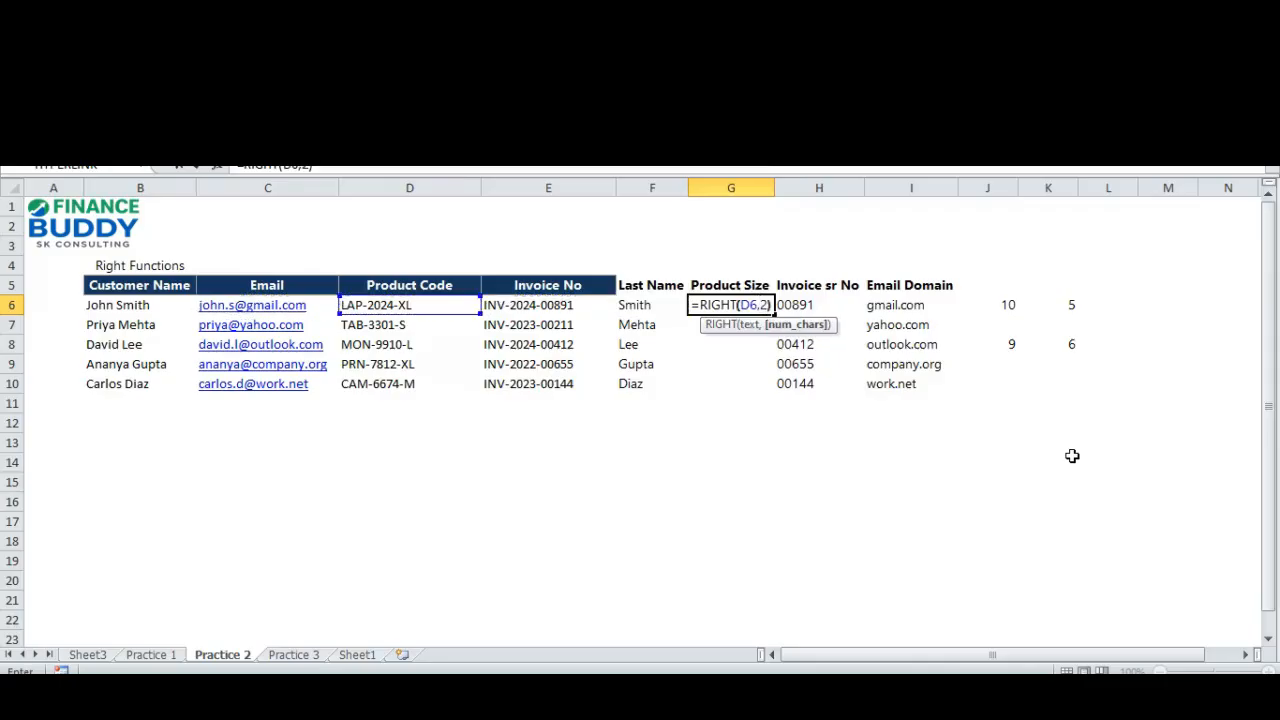
key(Return)
key(Up)
Compare the product code in D6 with the product size extracted in G6.
key(Left)
key(Left)
key(Left)
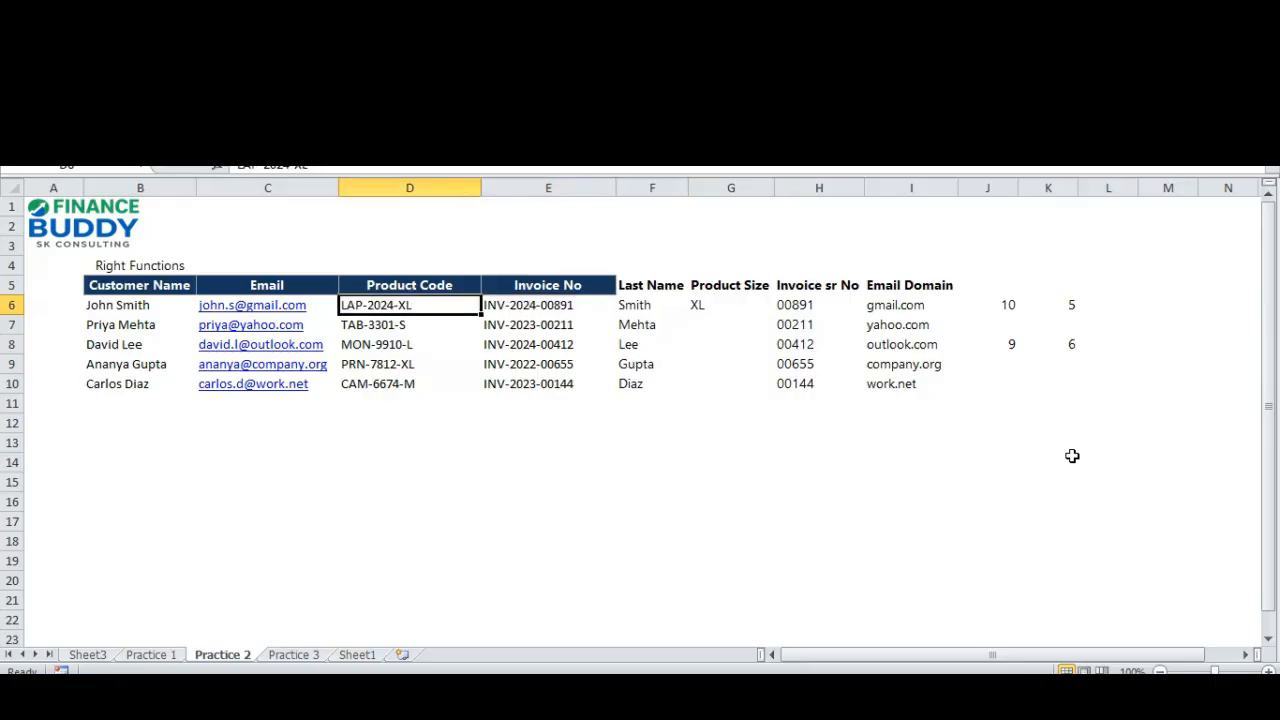
key(Right)
key(Right)
key(Right)
key(Left)
key(Left)
key(Left)
Copy the two-character RIGHT formula from G6 into G7.
key(Right)
key(Right)
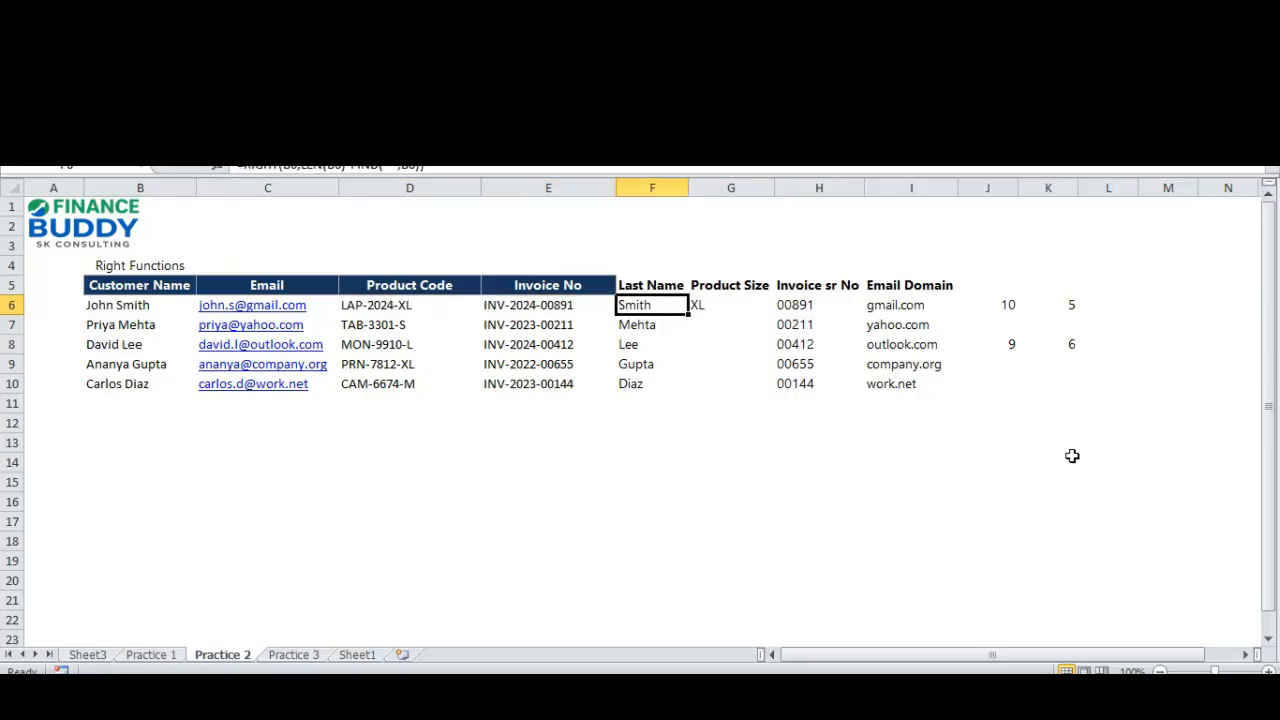
key(Right)
key(ctrl+c)
key(Down)
key(Return)
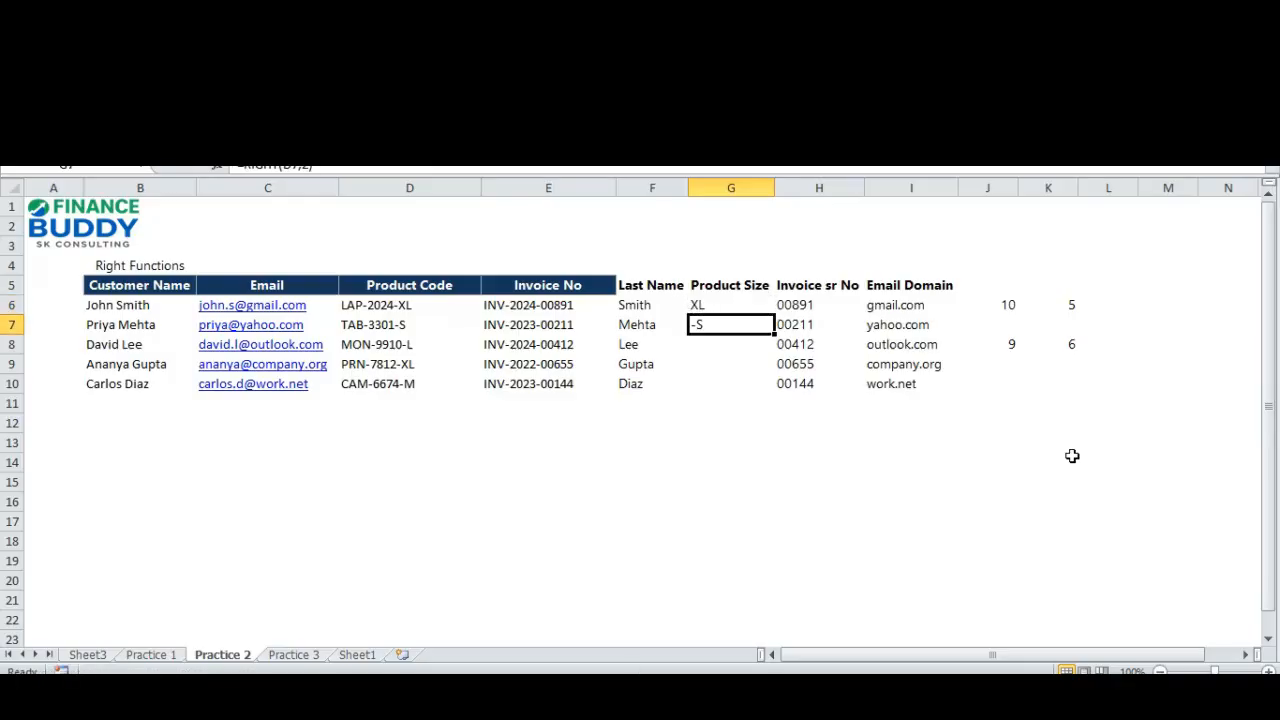
Copy the product size formula from G7 into G8:G10 and check the extracted sizes.
key(ctrl+c)
key(Down)
key(shift+Down)
key(shift+Down)
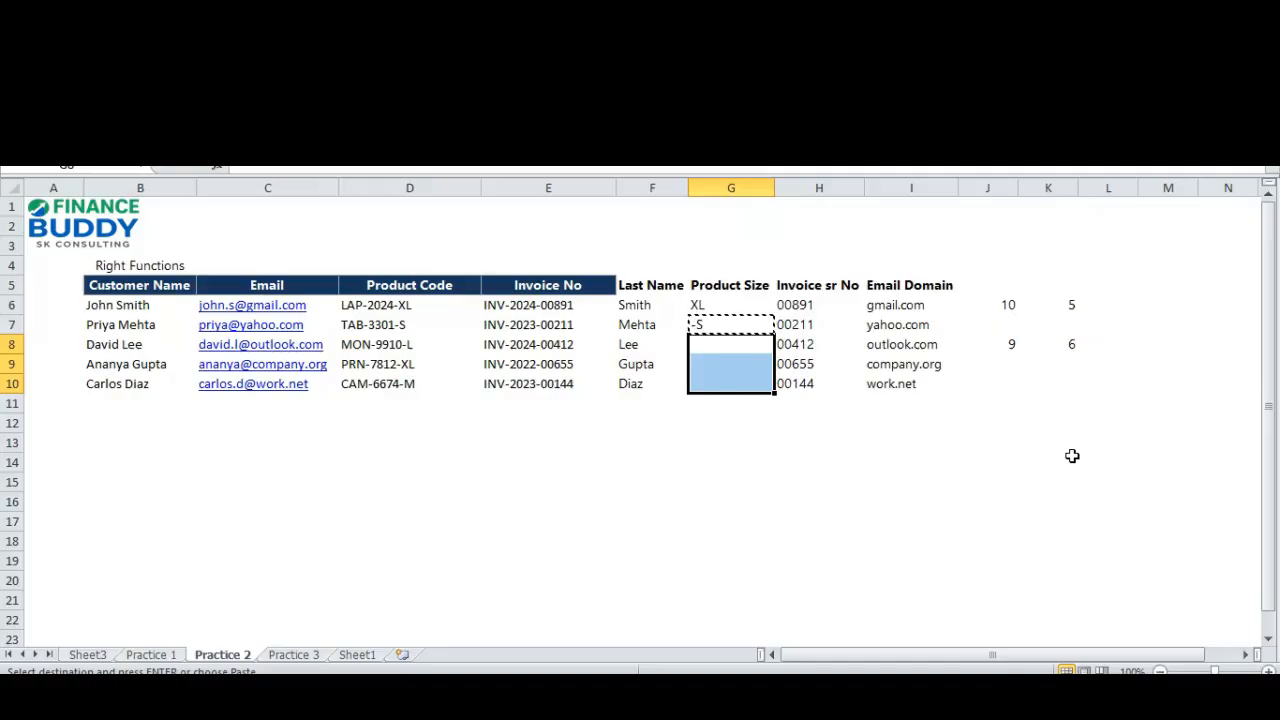
key(Return)
key(Up)
key(Down)
key(Down)
key(Down)
key(Up)
key(Up)
key(Up)
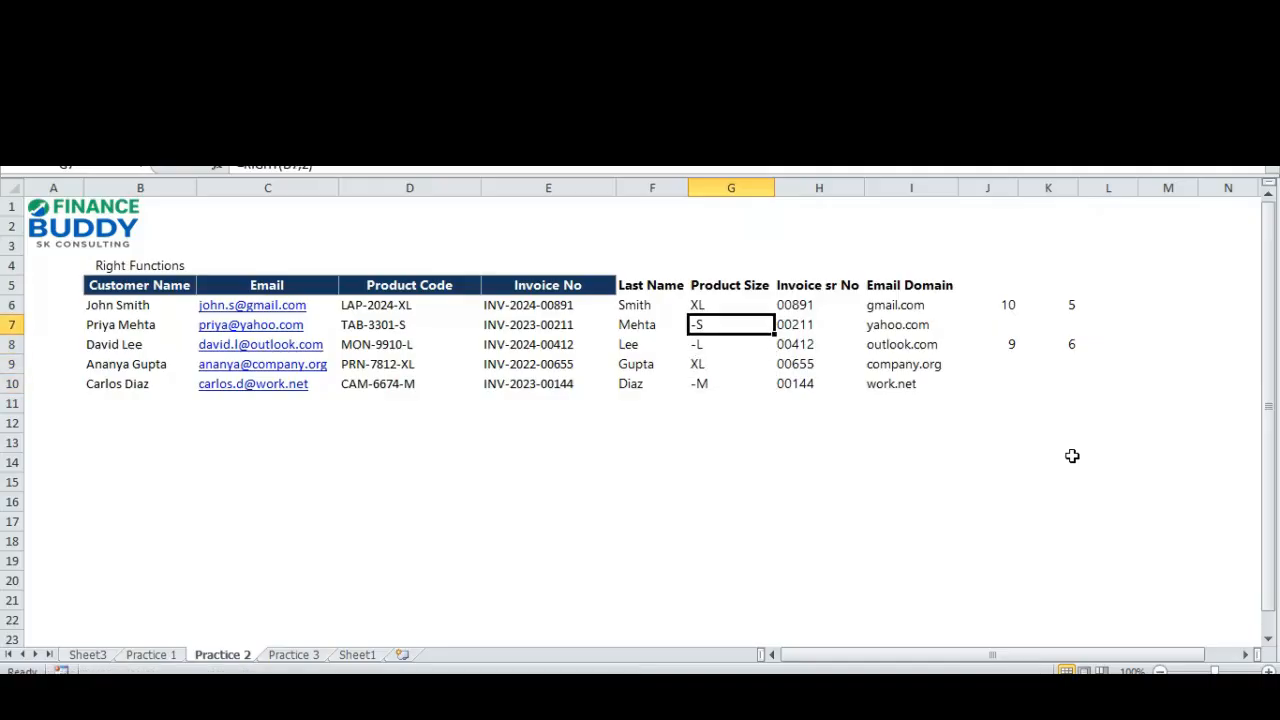
Clear the product size formulas from G6:G10.
key(Up)
key(shift+Down)
key(shift+Down)
key(shift+Down)
key(shift+Down)
key(Delete)
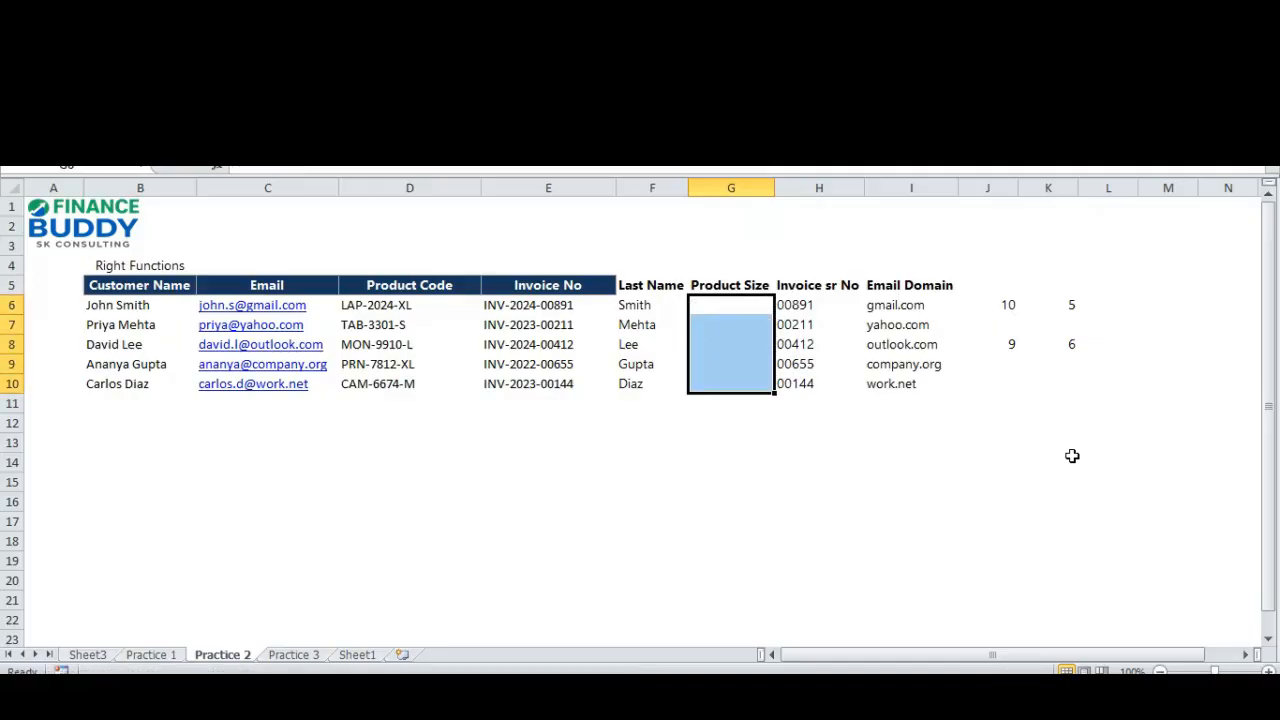
text(=)
key(Escape)
key(Up)
key(Down)
text(=text)
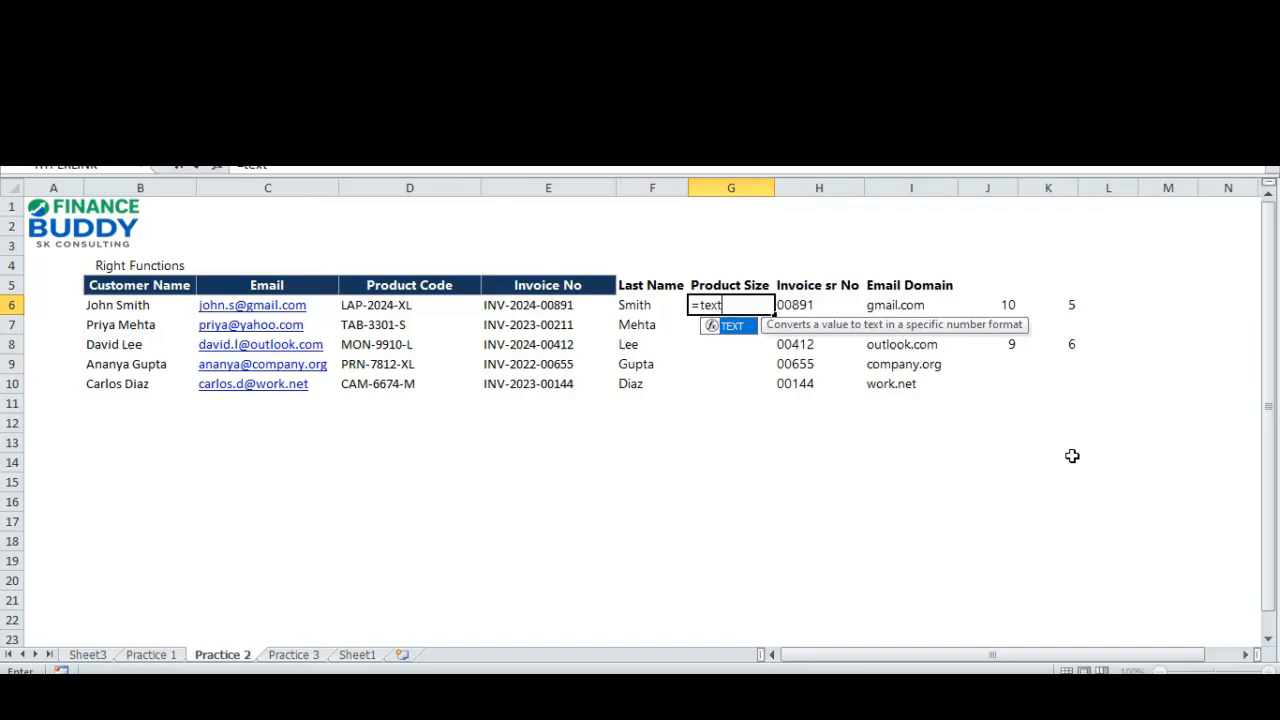
key(Escape)
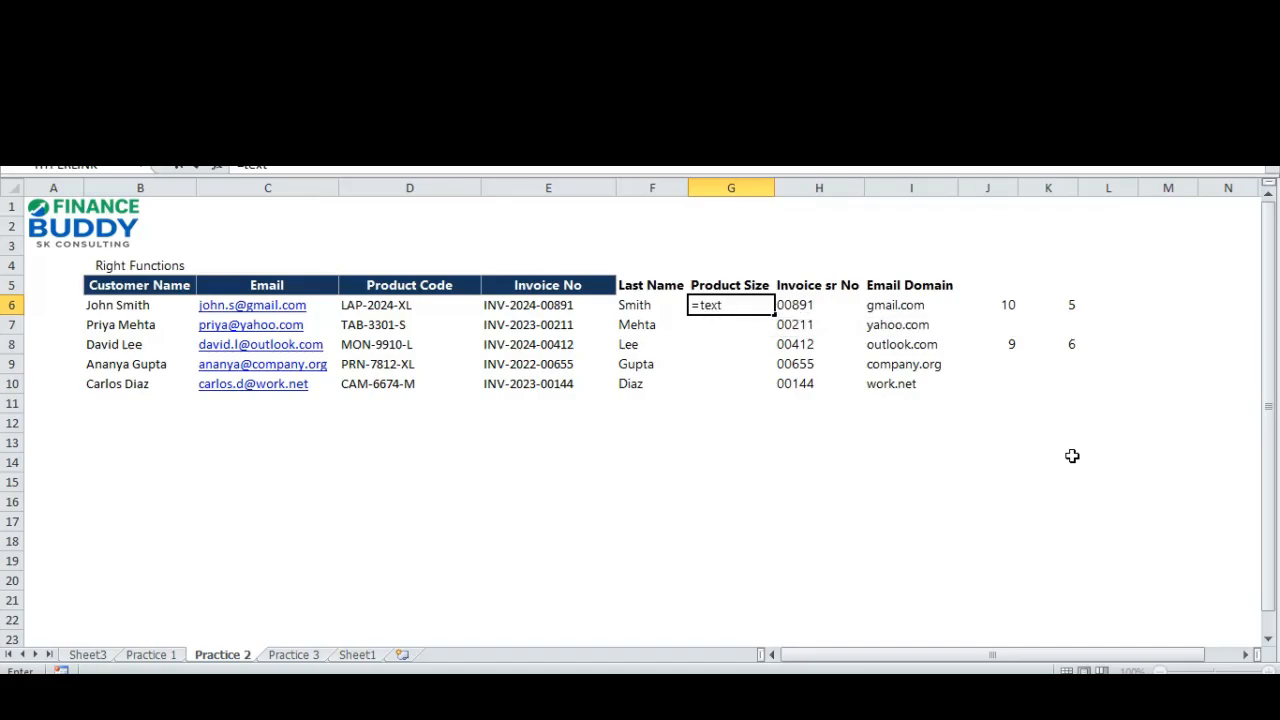
key(Escape)
Examine how the size suffix length varies across the product codes in D6:D10 relative to the empty Product Size column.
key(Left)
key(Left)
key(Left)
key(Left)
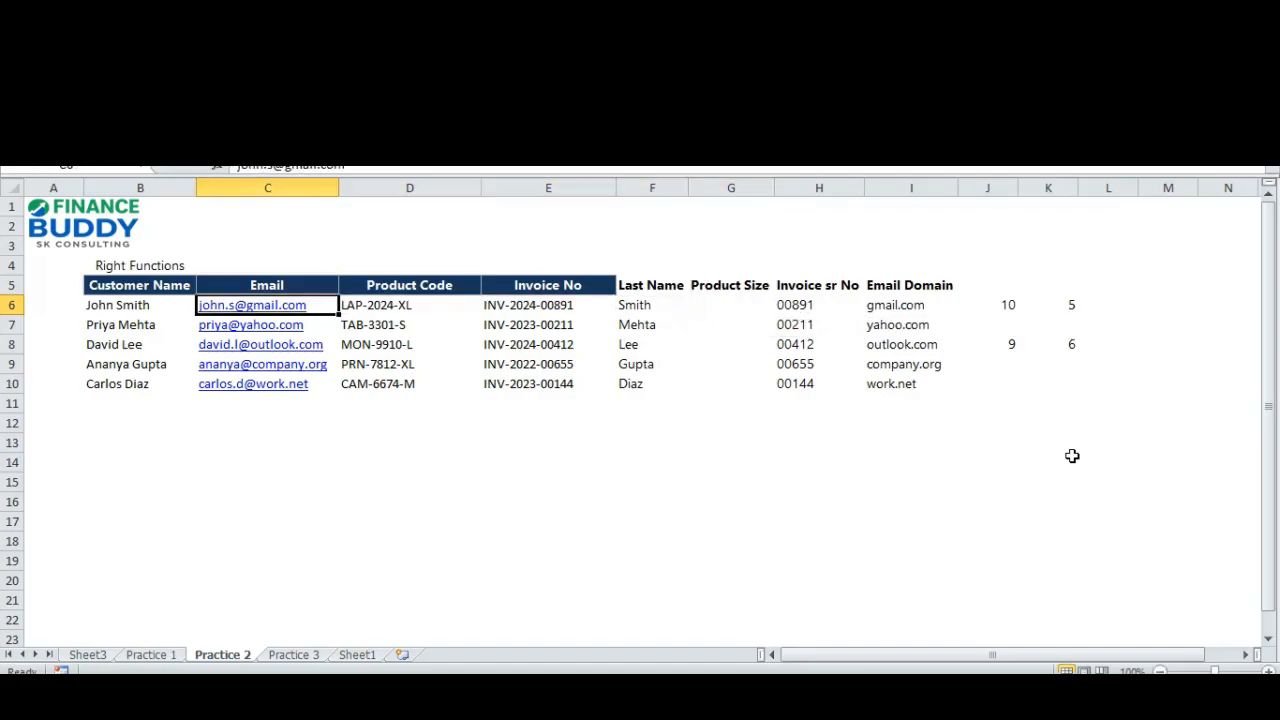
key(Right)
key(Right)
key(Right)
key(Right)
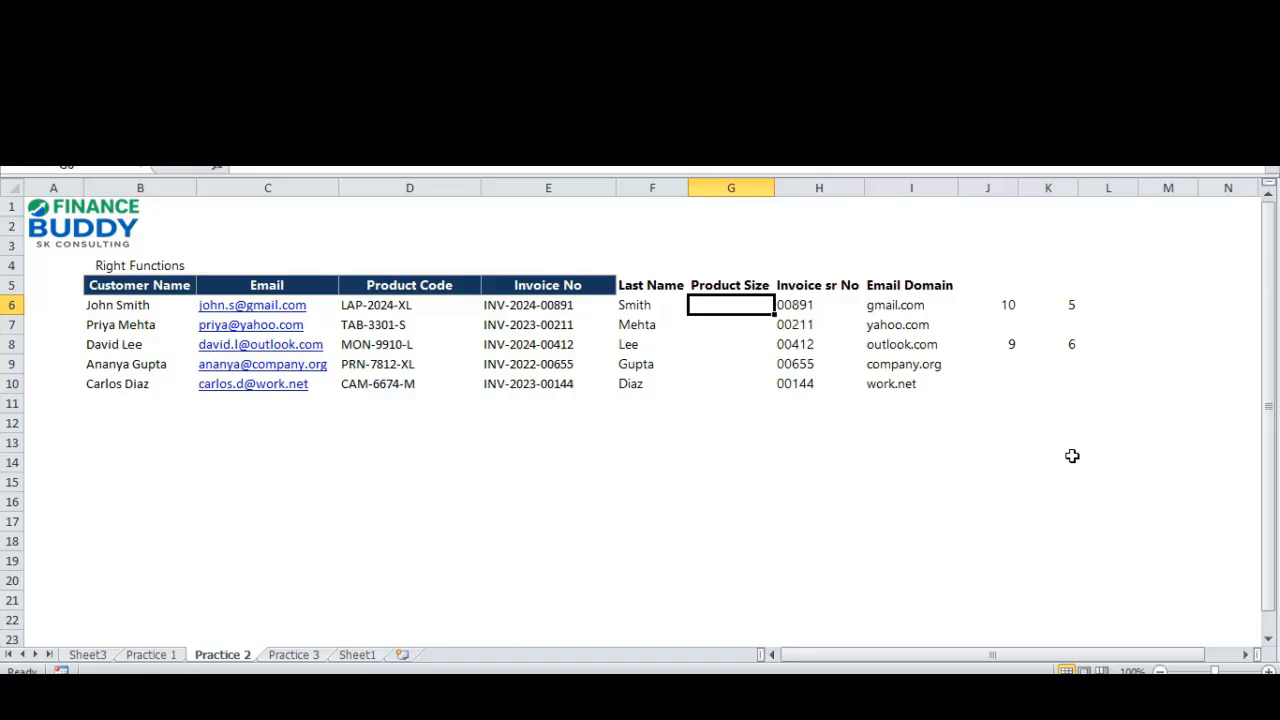
key(Left)
key(Left)
key(Left)
key(ctrl+shift+Down)
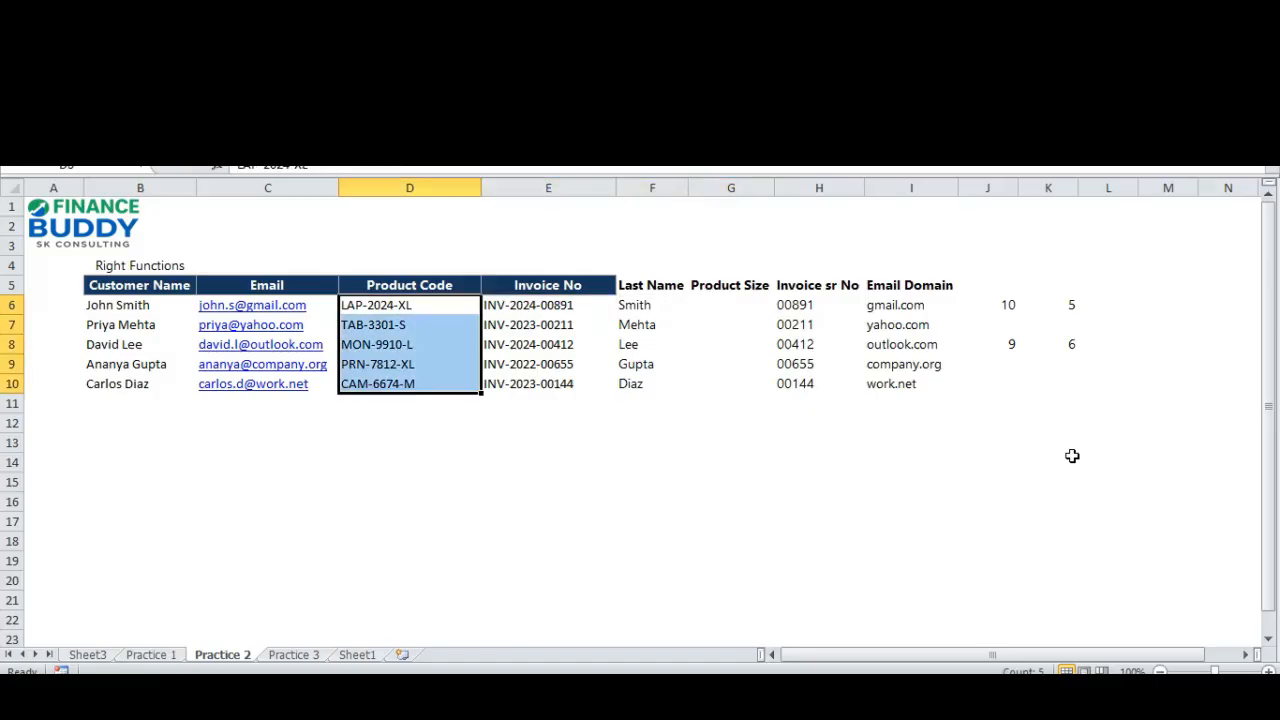
key(ctrl+shift+Up)
key(ctrl+shift+Down)
key(Right)
key(Right)
key(Right)
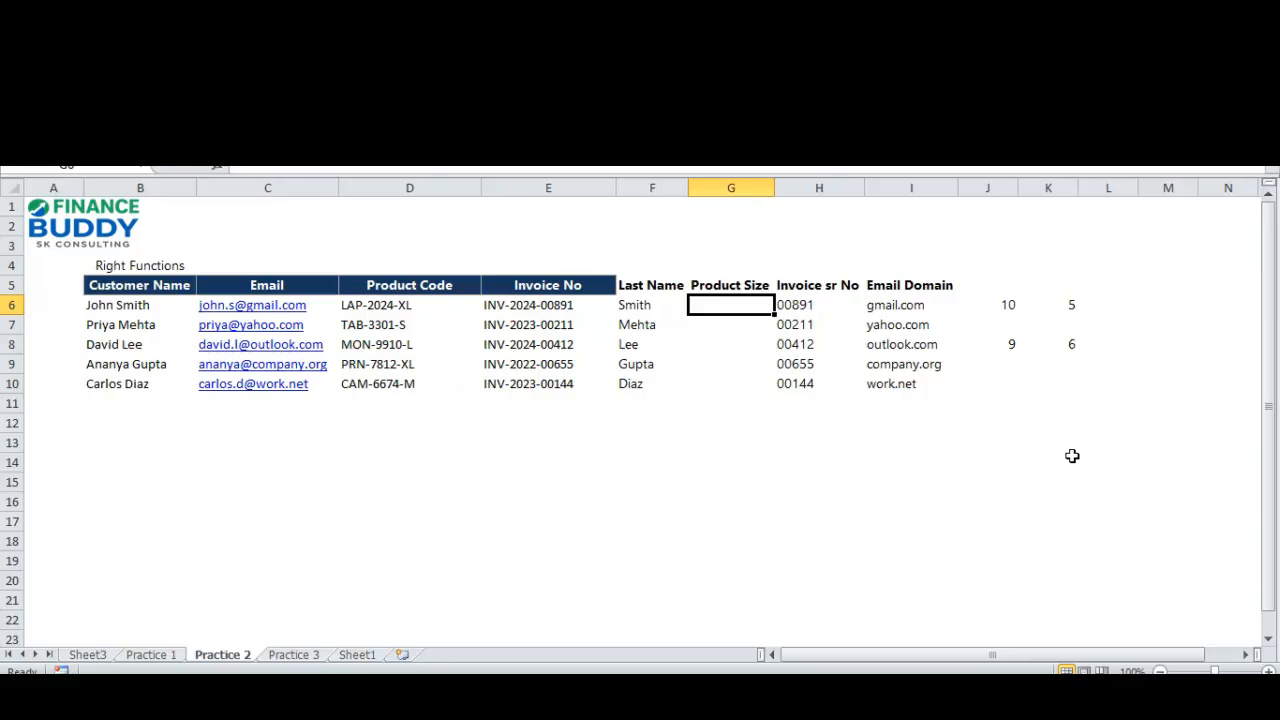
key(Left)
key(Left)
key(Left)
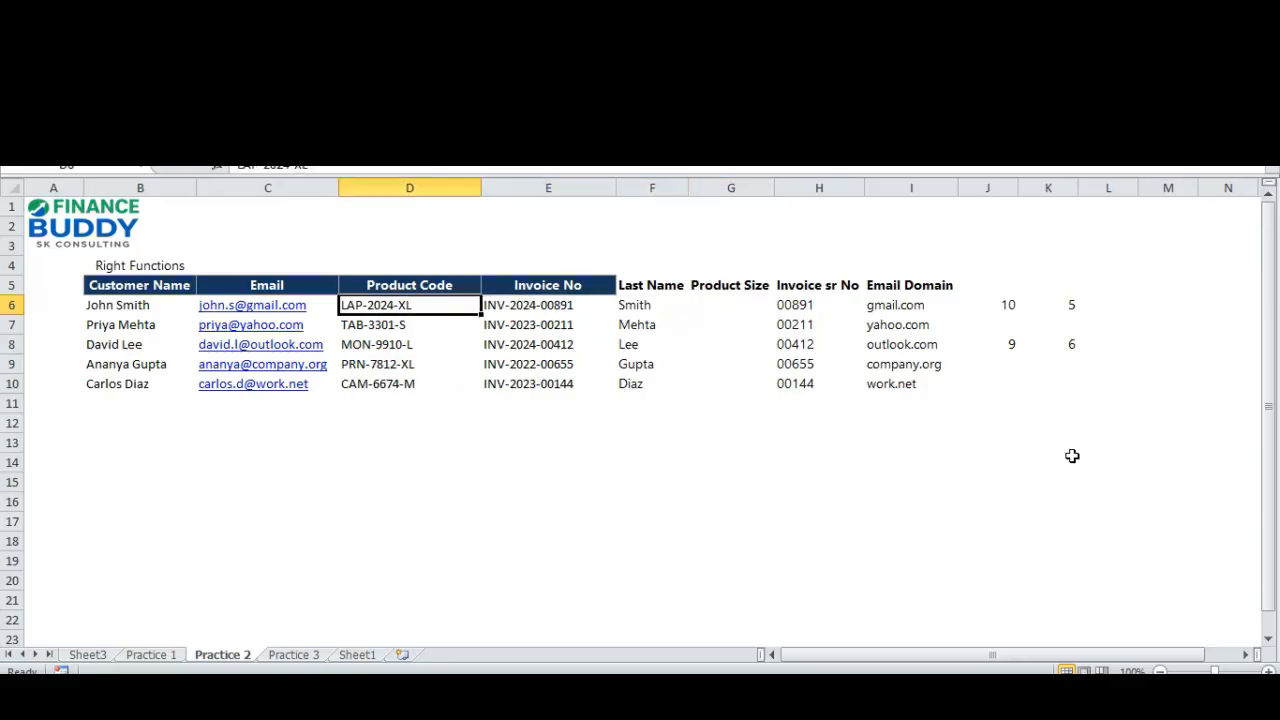
key(Down)
key(Down)
key(Down)
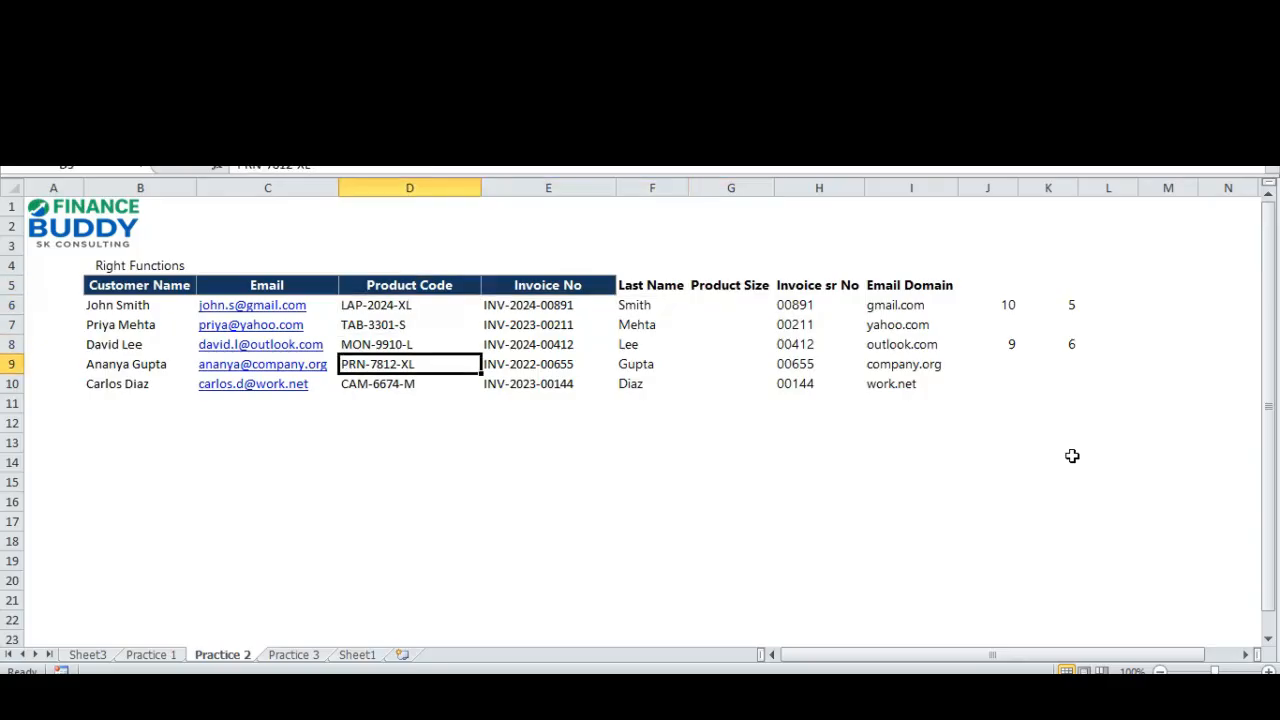
Check the last product code in D10, and select the first empty Product Size cell, G6.
key(Down)
key(Up)
key(Up)
key(Up)
key(Up)
key(Right)
key(Right)
key(Right)
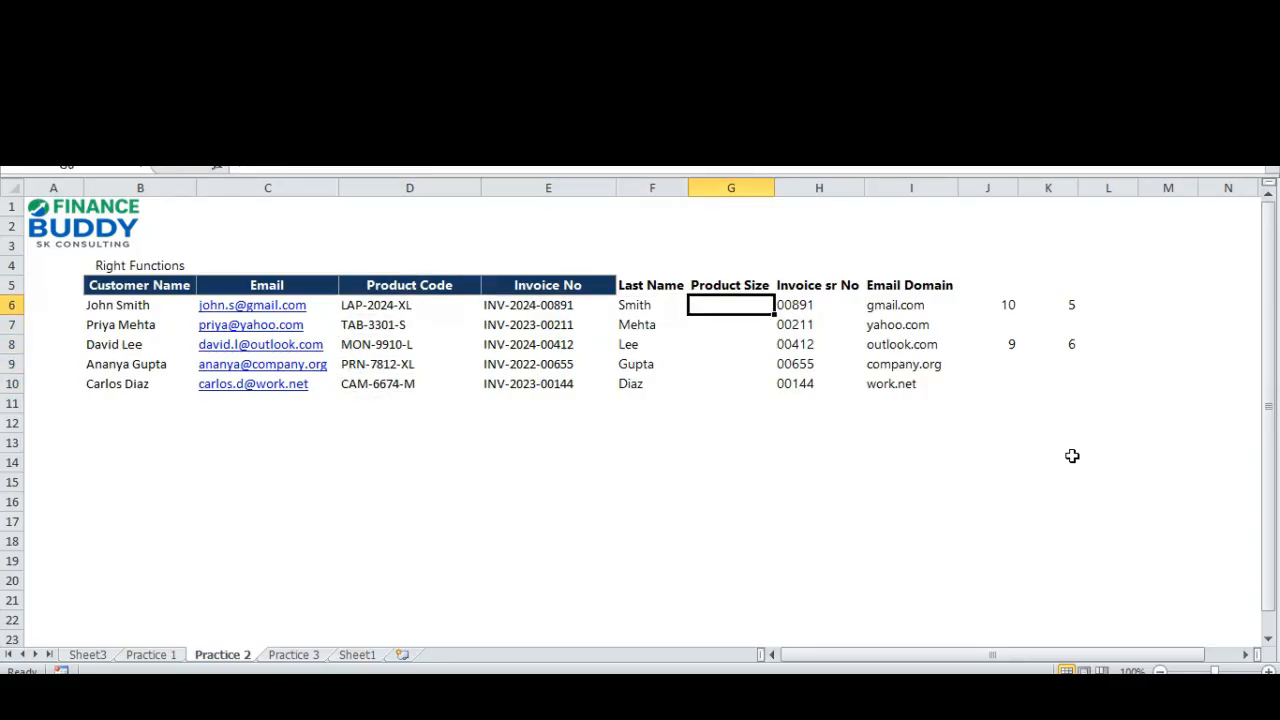